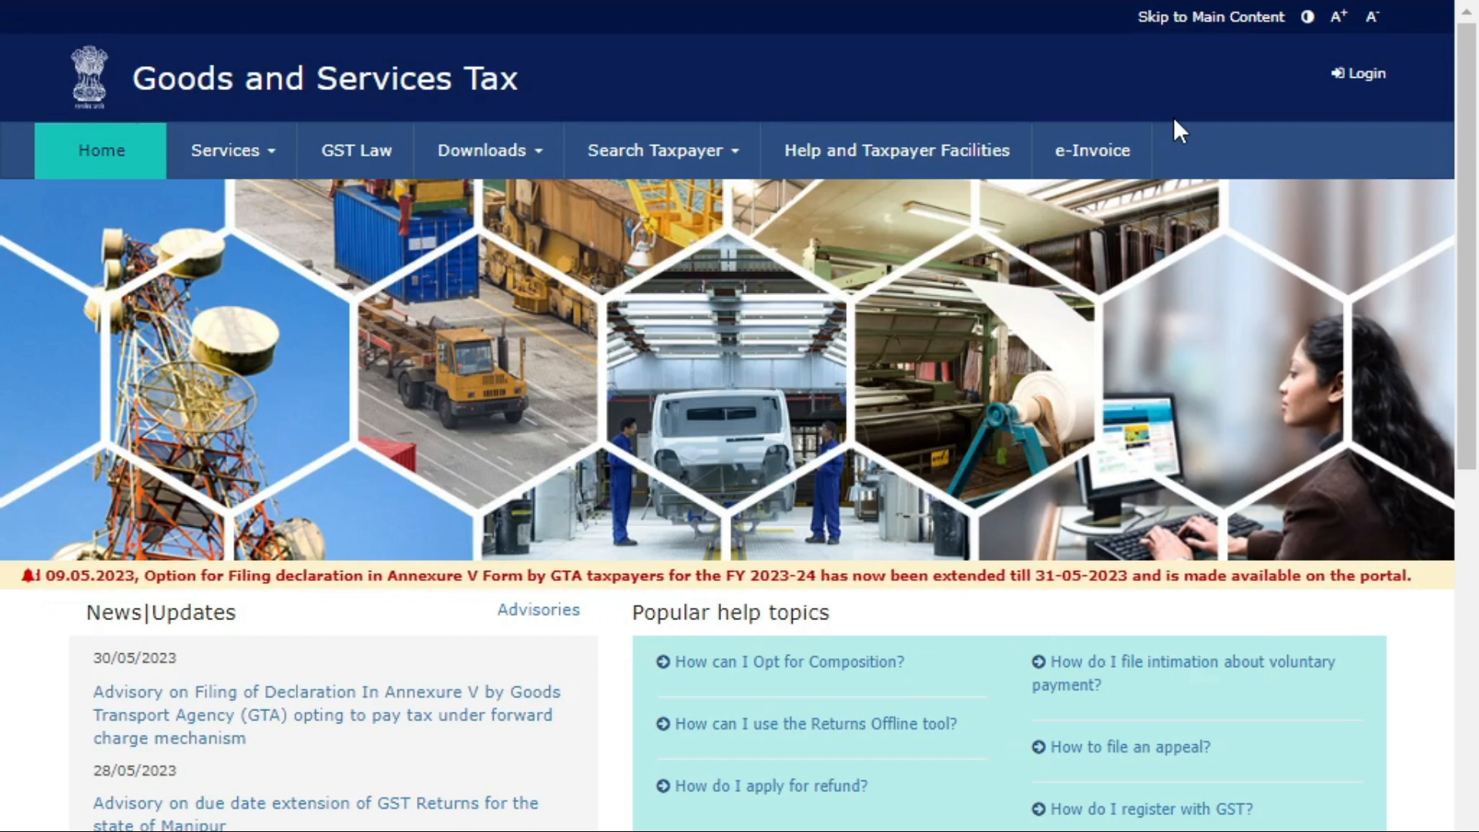
Open the taxpayer Login page from the GST Portal home page header.
{"action": "left_click", "coordinate": [1358, 77]}
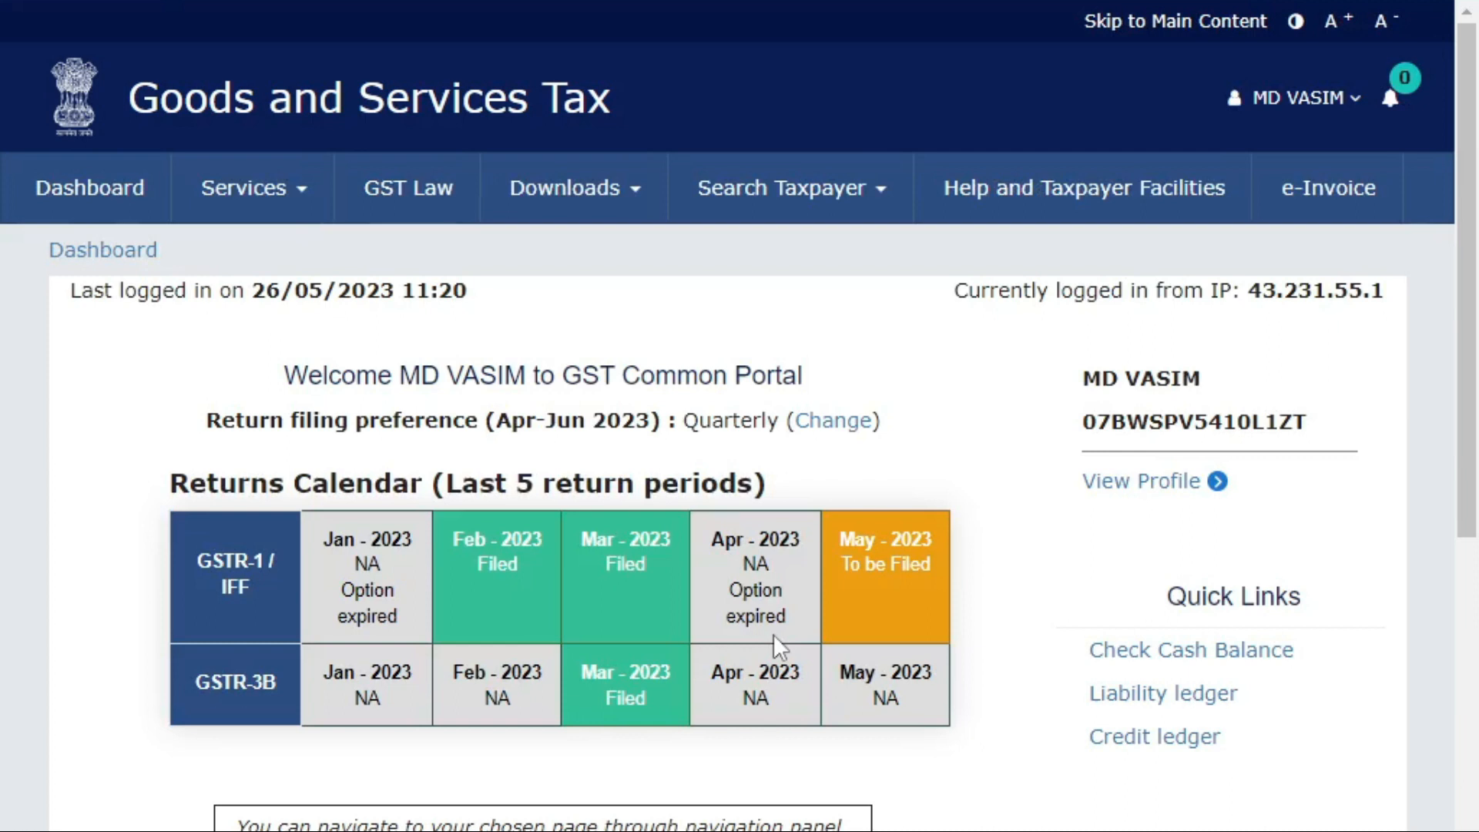
Sign in and continue past the welcome page to the dashboard.
{"action": "mouse_move", "coordinate": [625, 712]}
{"action": "scroll", "coordinate": [728, 667], "scroll_direction": "down", "scroll_amount": 6}
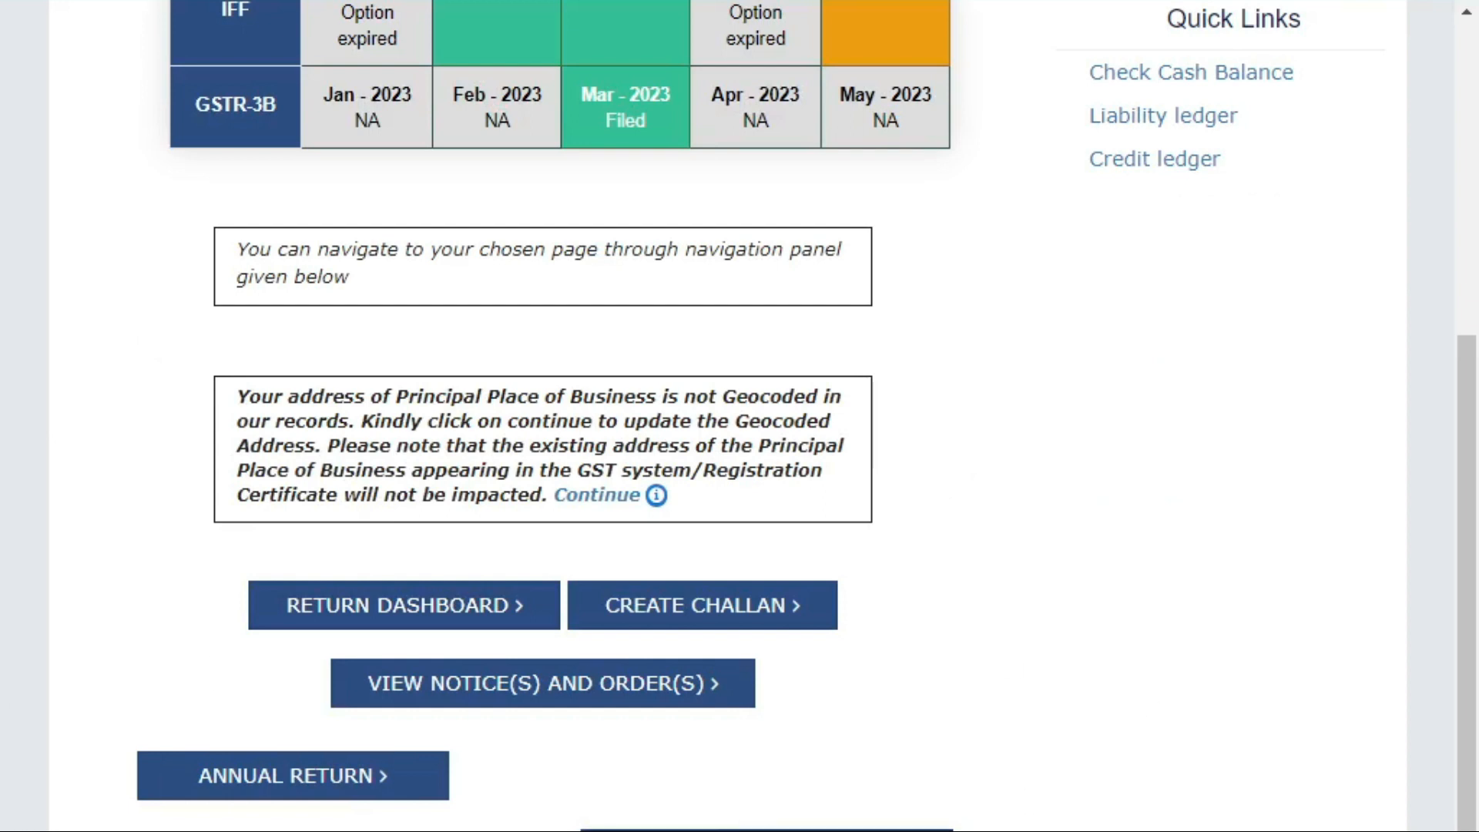
{"action": "left_click", "coordinate": [767, 830]}
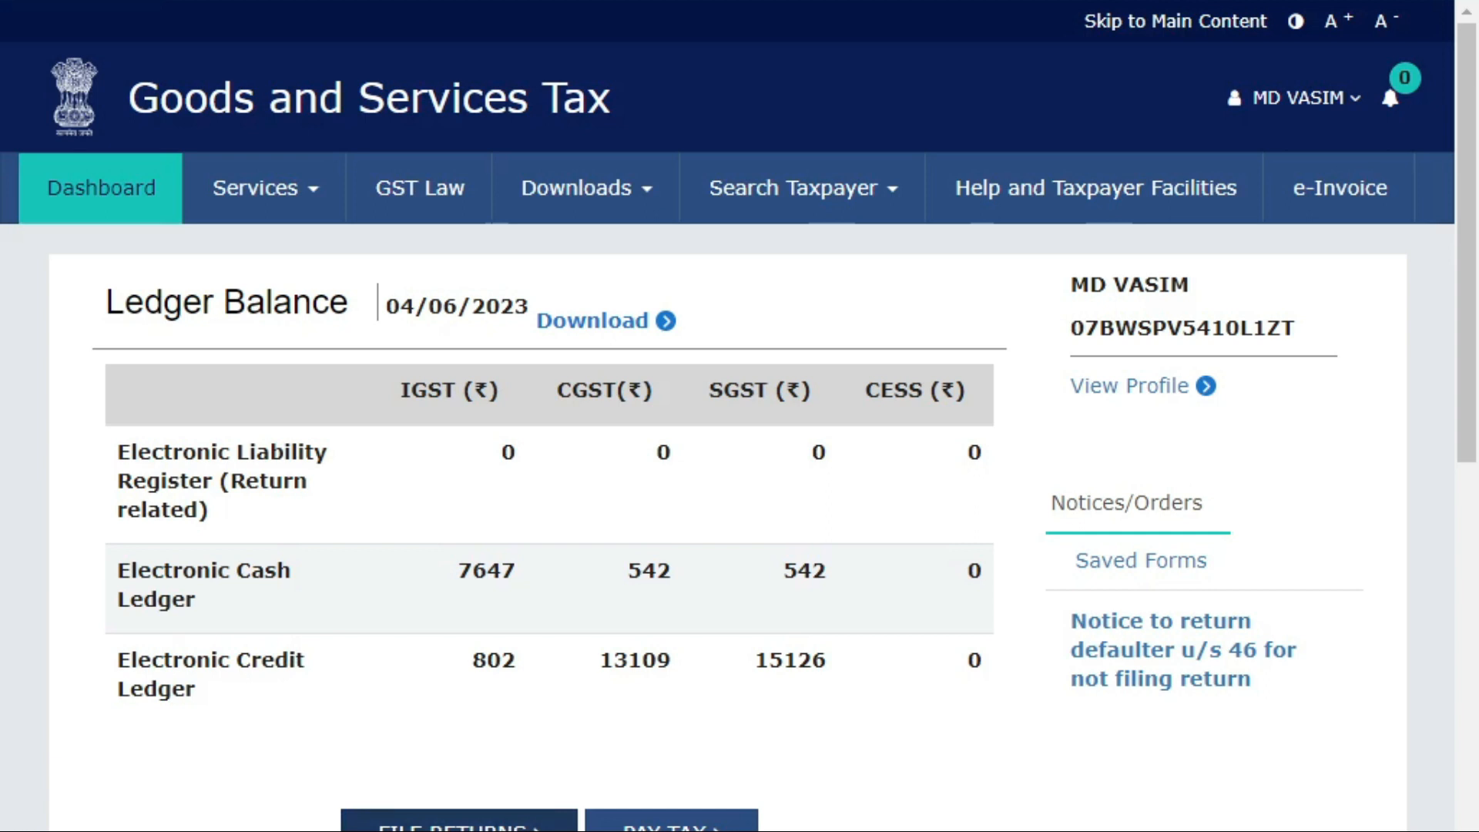
Search the returns for financial year 2023-24, Quarter 1 (Apr - Jun), period May.
{"action": "left_click", "coordinate": [459, 821]}
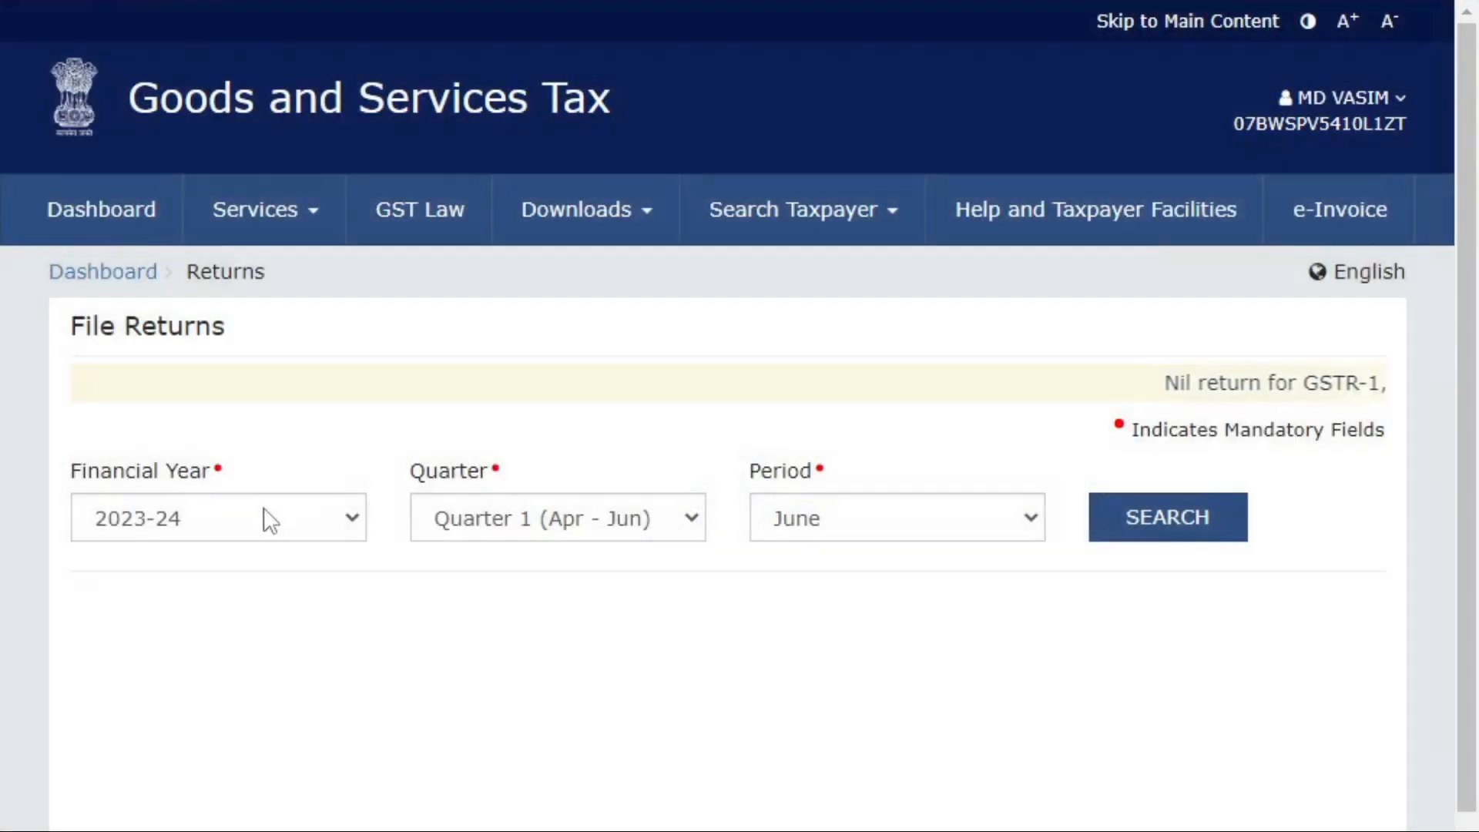
{"action": "left_click", "coordinate": [263, 518]}
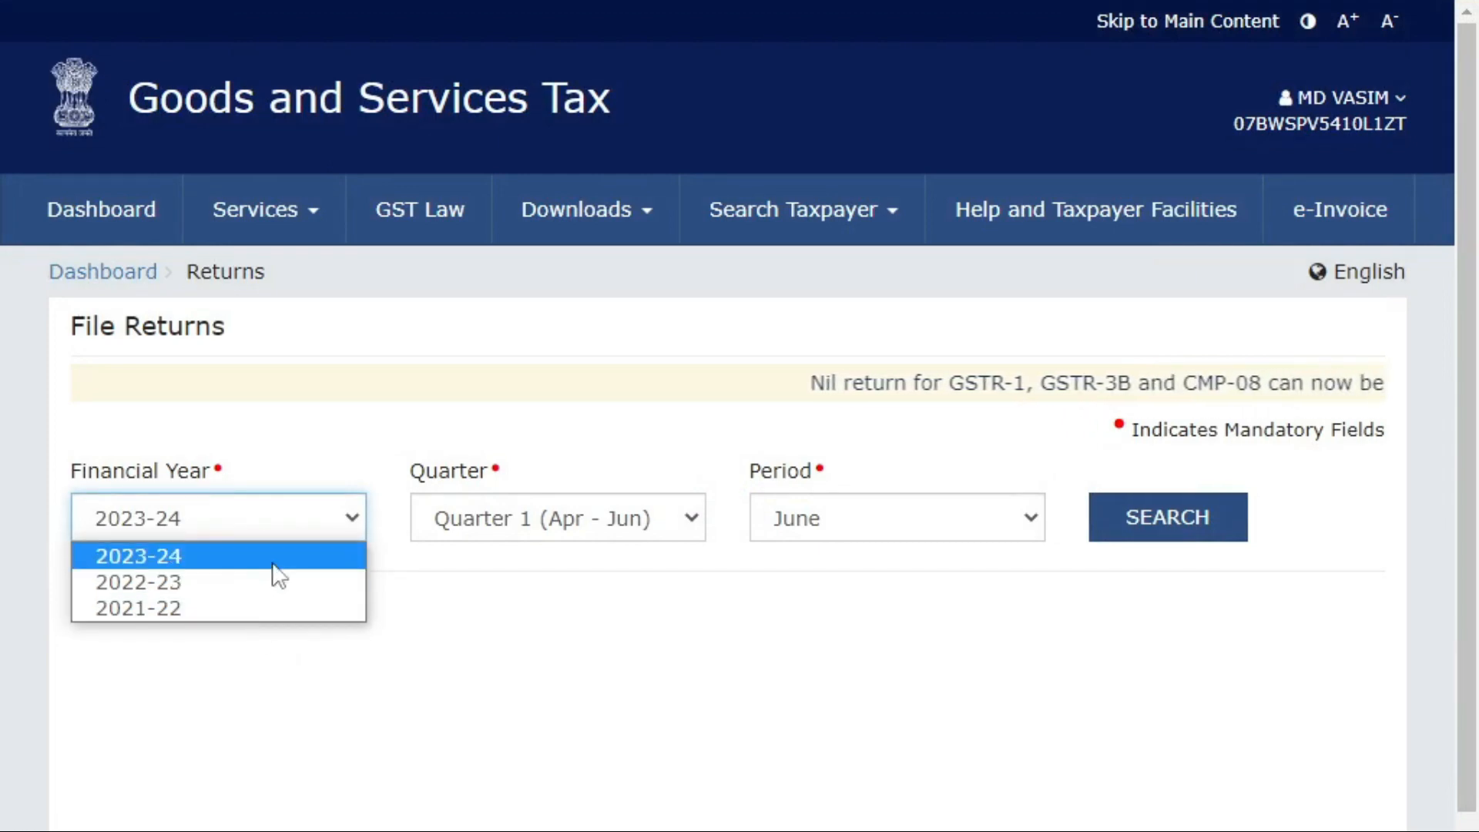
{"action": "left_click", "coordinate": [272, 564]}
{"action": "left_click", "coordinate": [571, 534]}
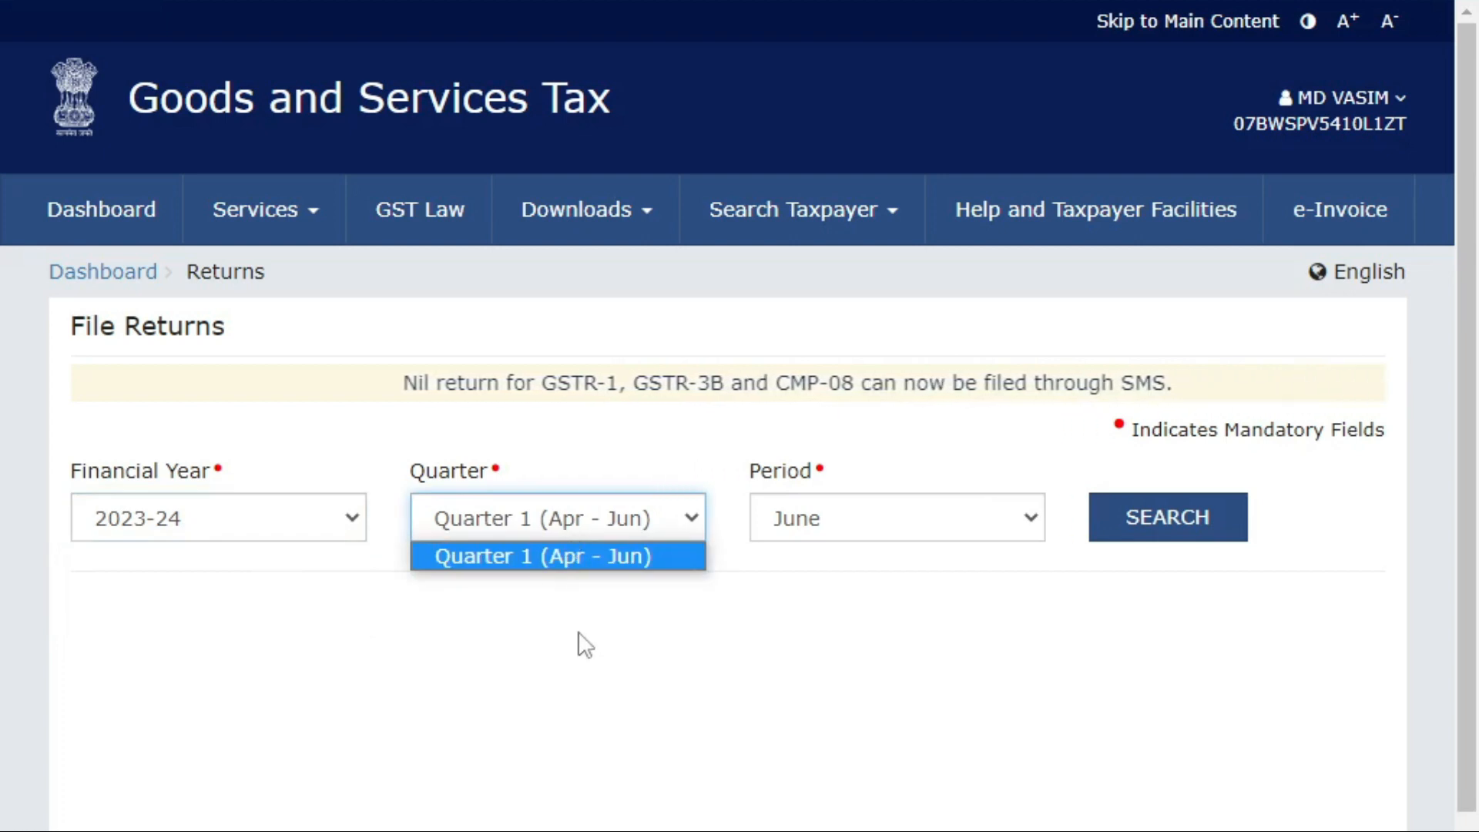
{"action": "left_click", "coordinate": [576, 560]}
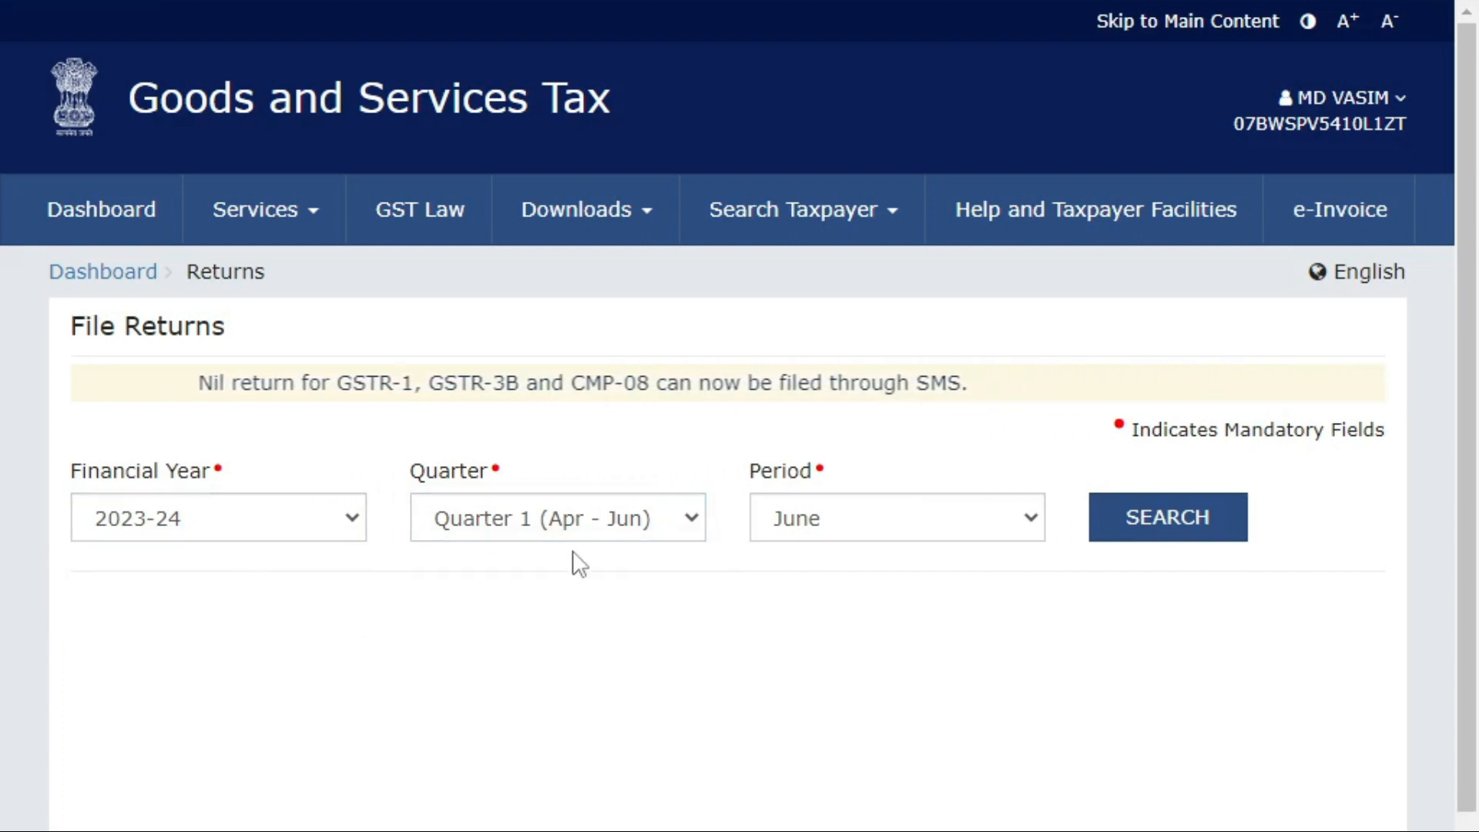
{"action": "left_click", "coordinate": [783, 531]}
{"action": "left_click", "coordinate": [786, 584]}
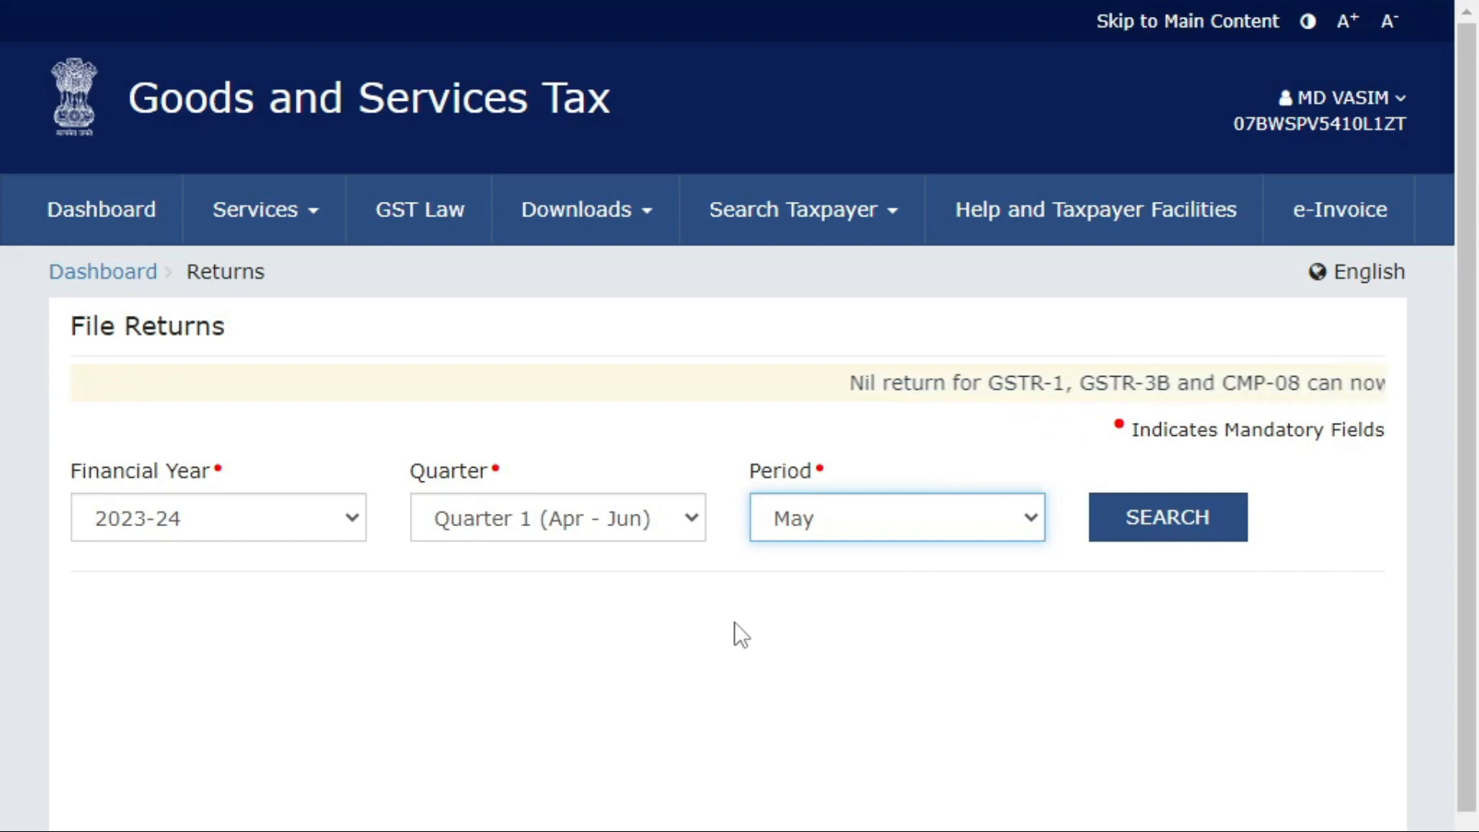
{"action": "left_click", "coordinate": [1161, 516]}
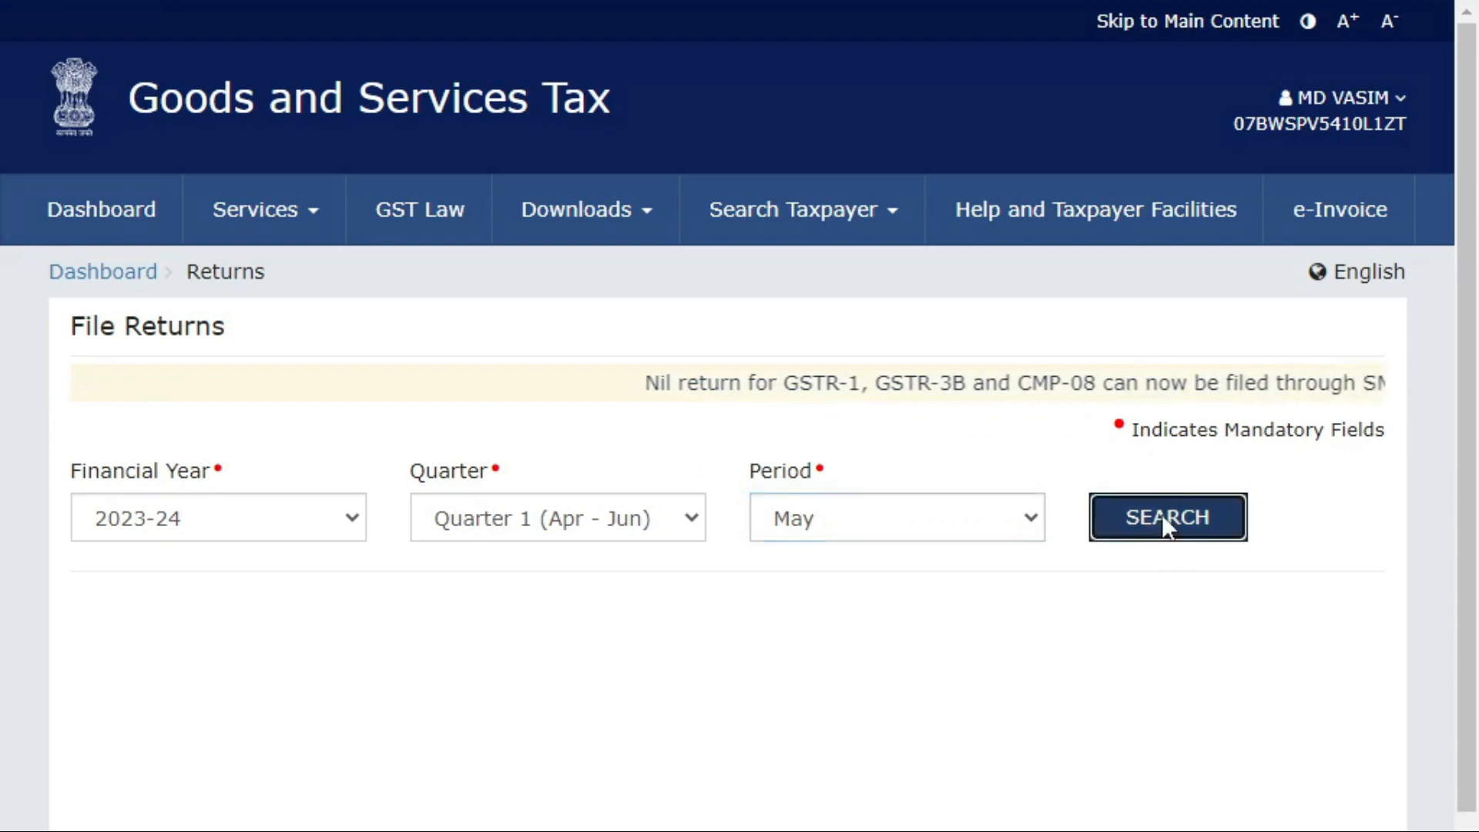
{"action": "scroll", "coordinate": [841, 573], "scroll_direction": "down", "scroll_amount": 9}
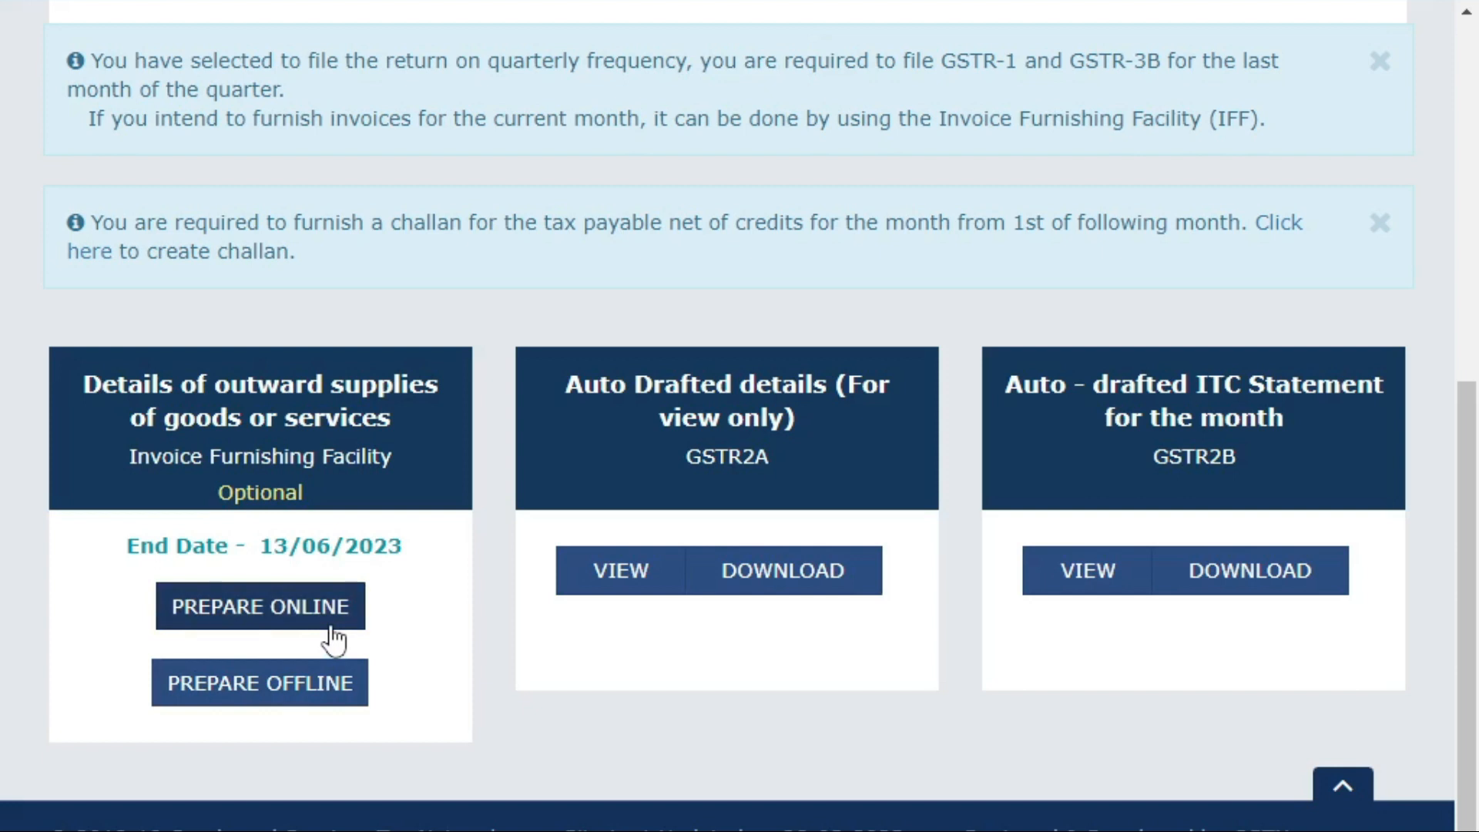
Prepare the May IFF online at 80% zoom and enter its 4A, 4B, 6B, 6C B2B, SEZ, DE Invoices section.
{"action": "left_click", "coordinate": [307, 635]}
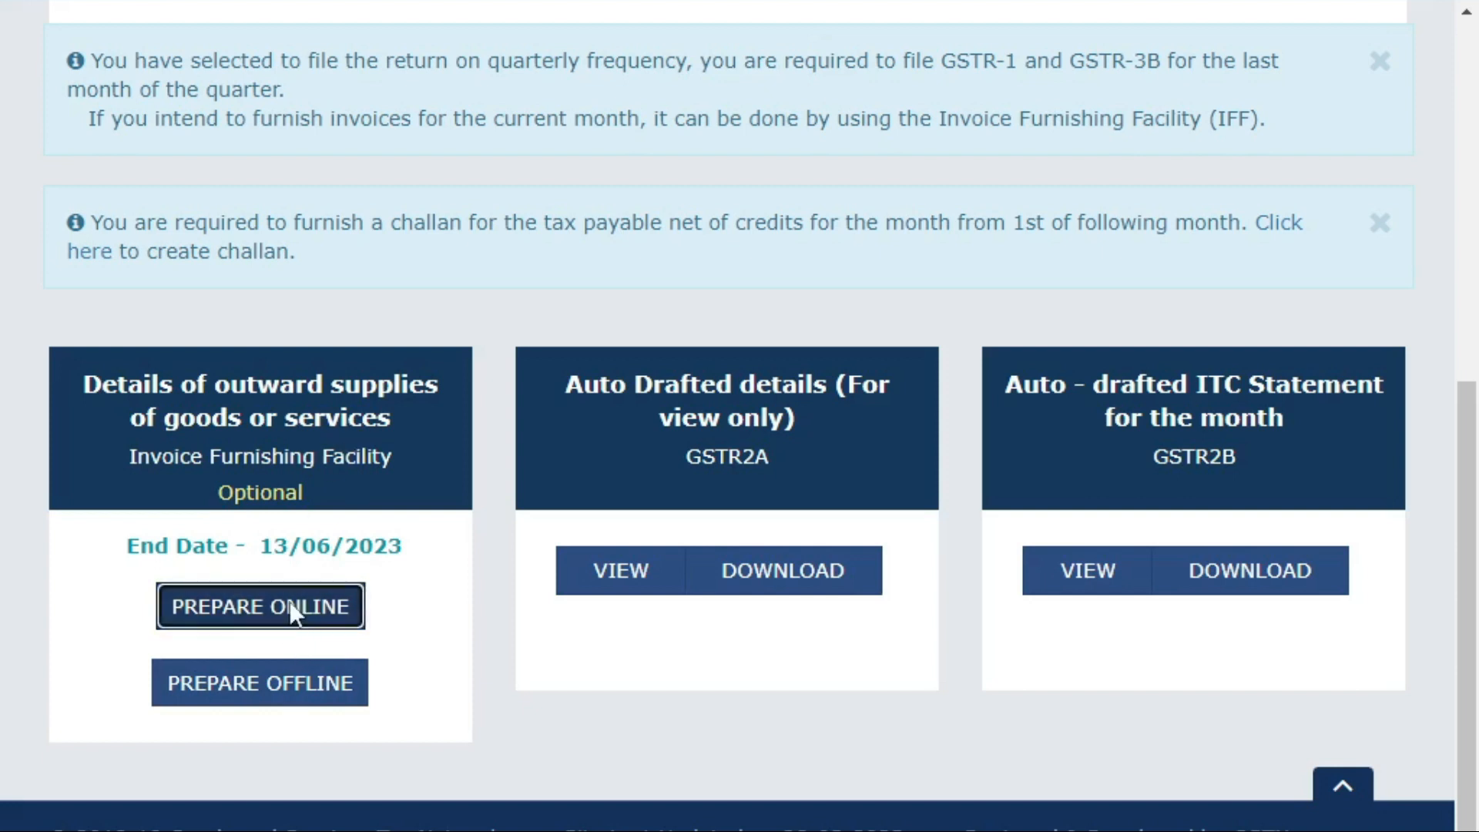
{"action": "scroll", "coordinate": [292, 570], "scroll_direction": "down", "scroll_amount": 2}
{"action": "scroll", "coordinate": [305, 523], "scroll_direction": "down", "scroll_amount": 2}
{"action": "key", "text": "ctrl+minus"}
{"action": "key", "text": "ctrl+minus"}
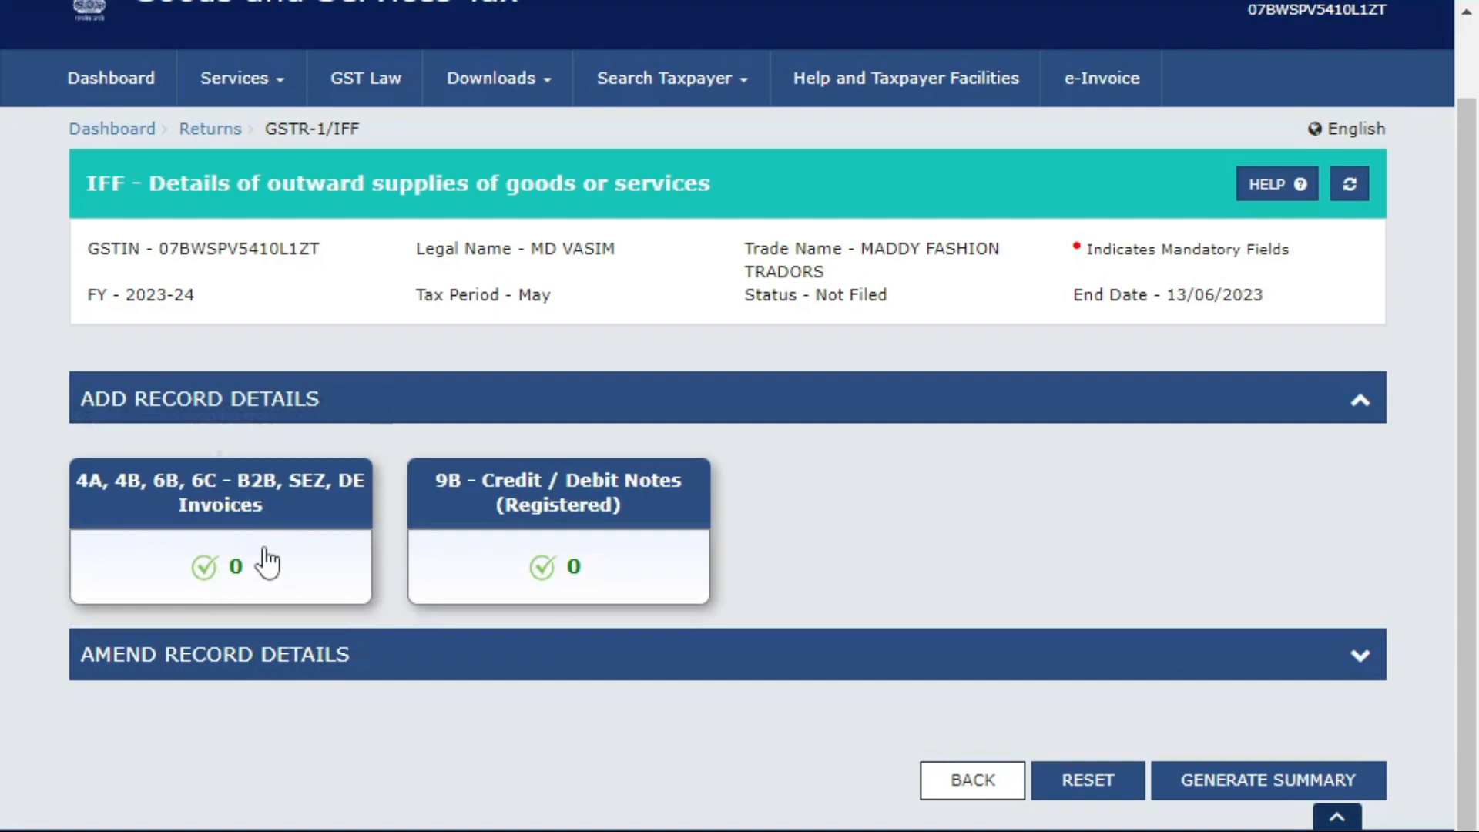
{"action": "left_click", "coordinate": [297, 528]}
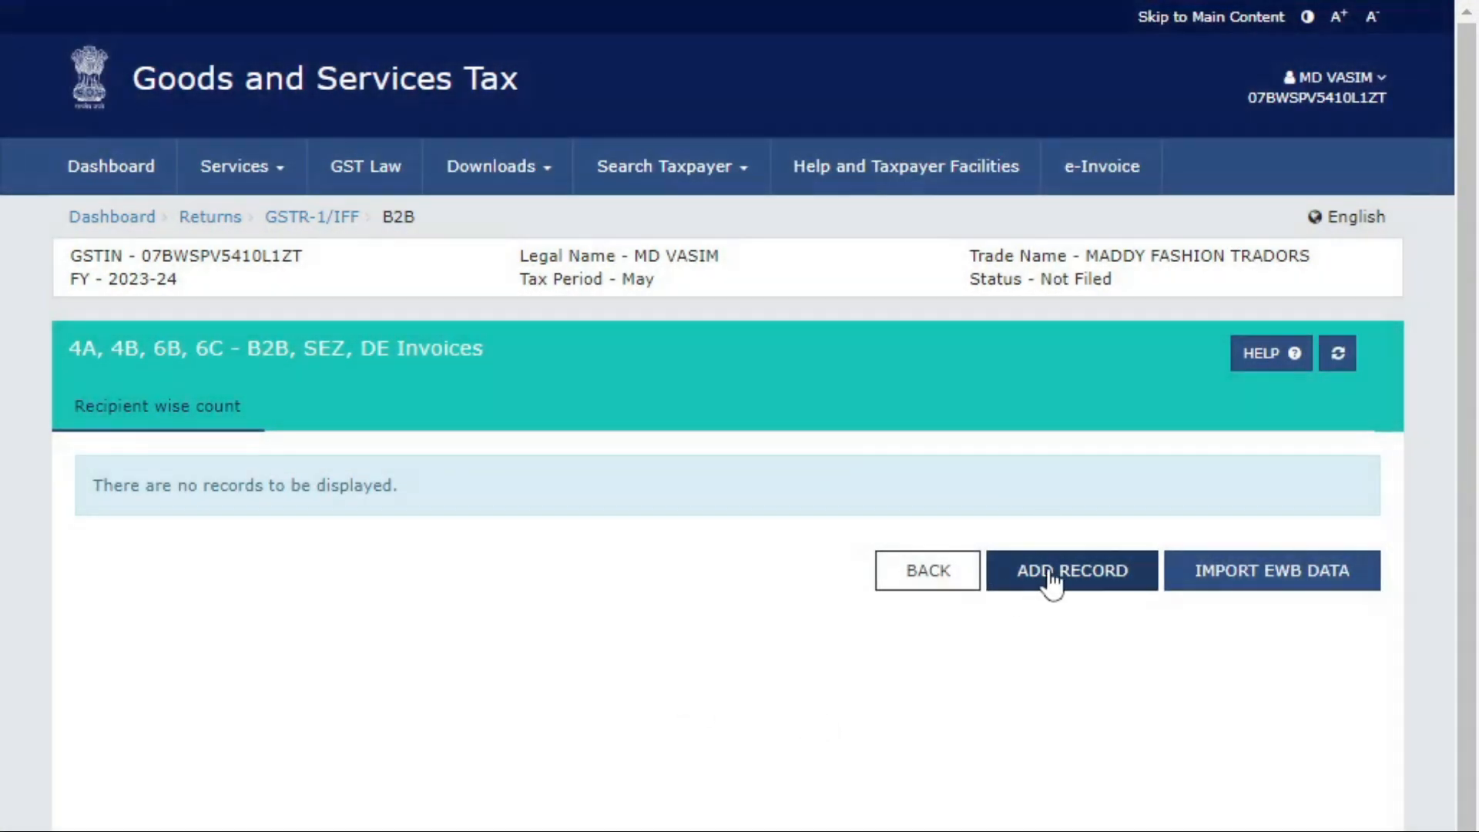
Add a new B2B invoice record and look over its empty recipient, invoice and POS fields.
{"action": "left_click", "coordinate": [1052, 583]}
{"action": "scroll", "coordinate": [807, 392], "scroll_direction": "down", "scroll_amount": 3}
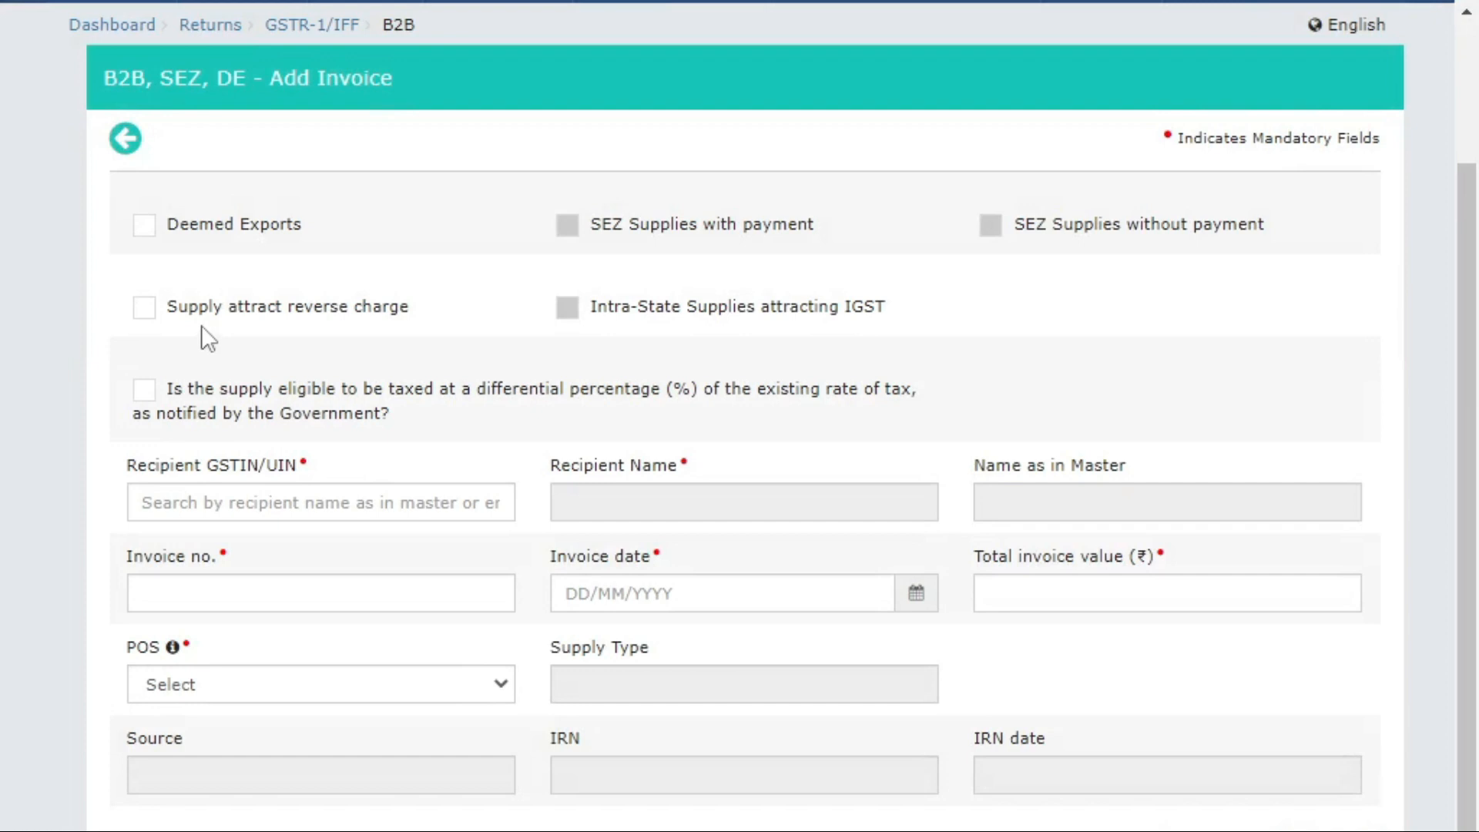
{"action": "left_click", "coordinate": [178, 502]}
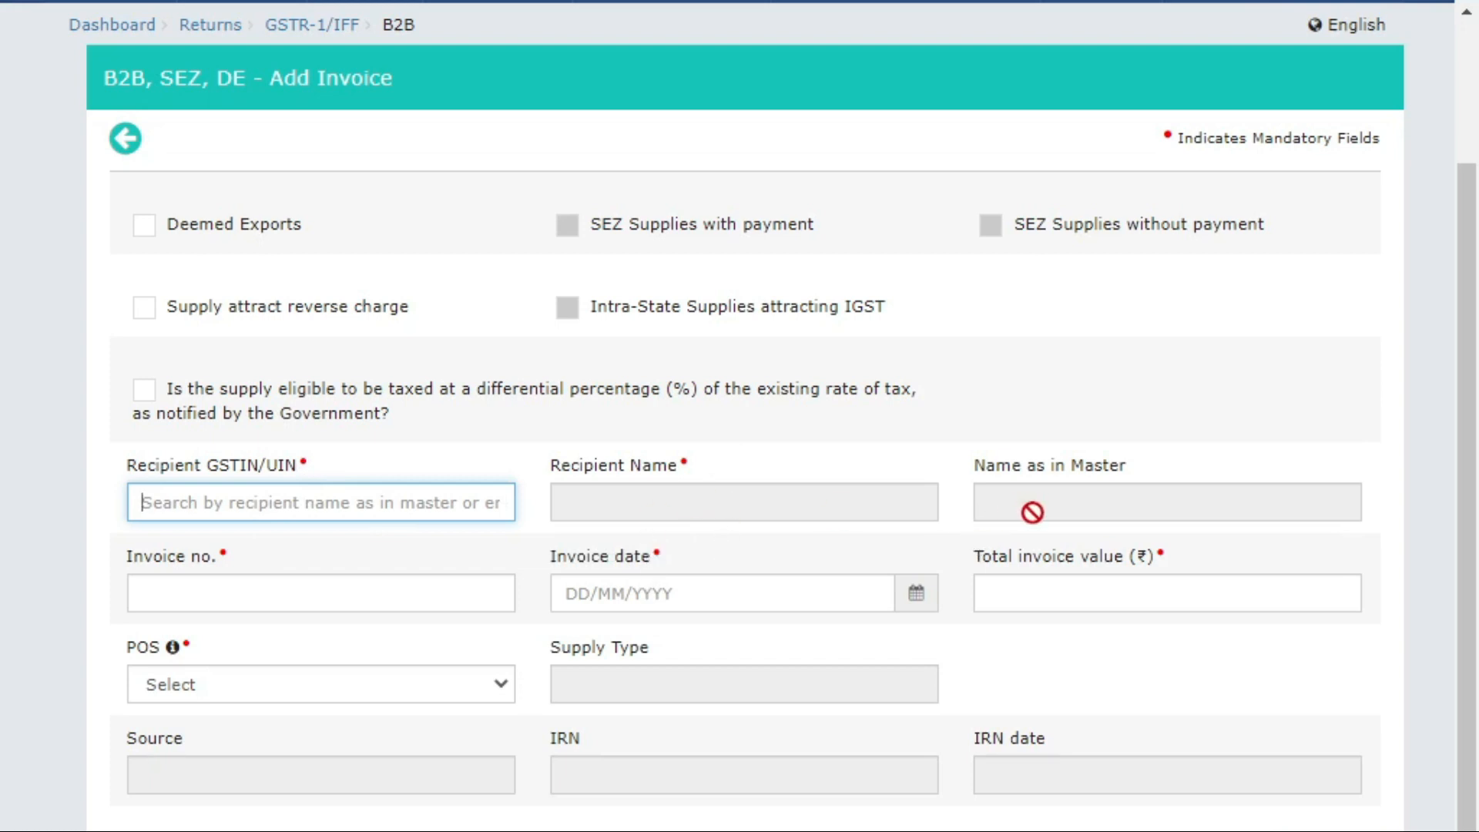
{"action": "left_click", "coordinate": [247, 596]}
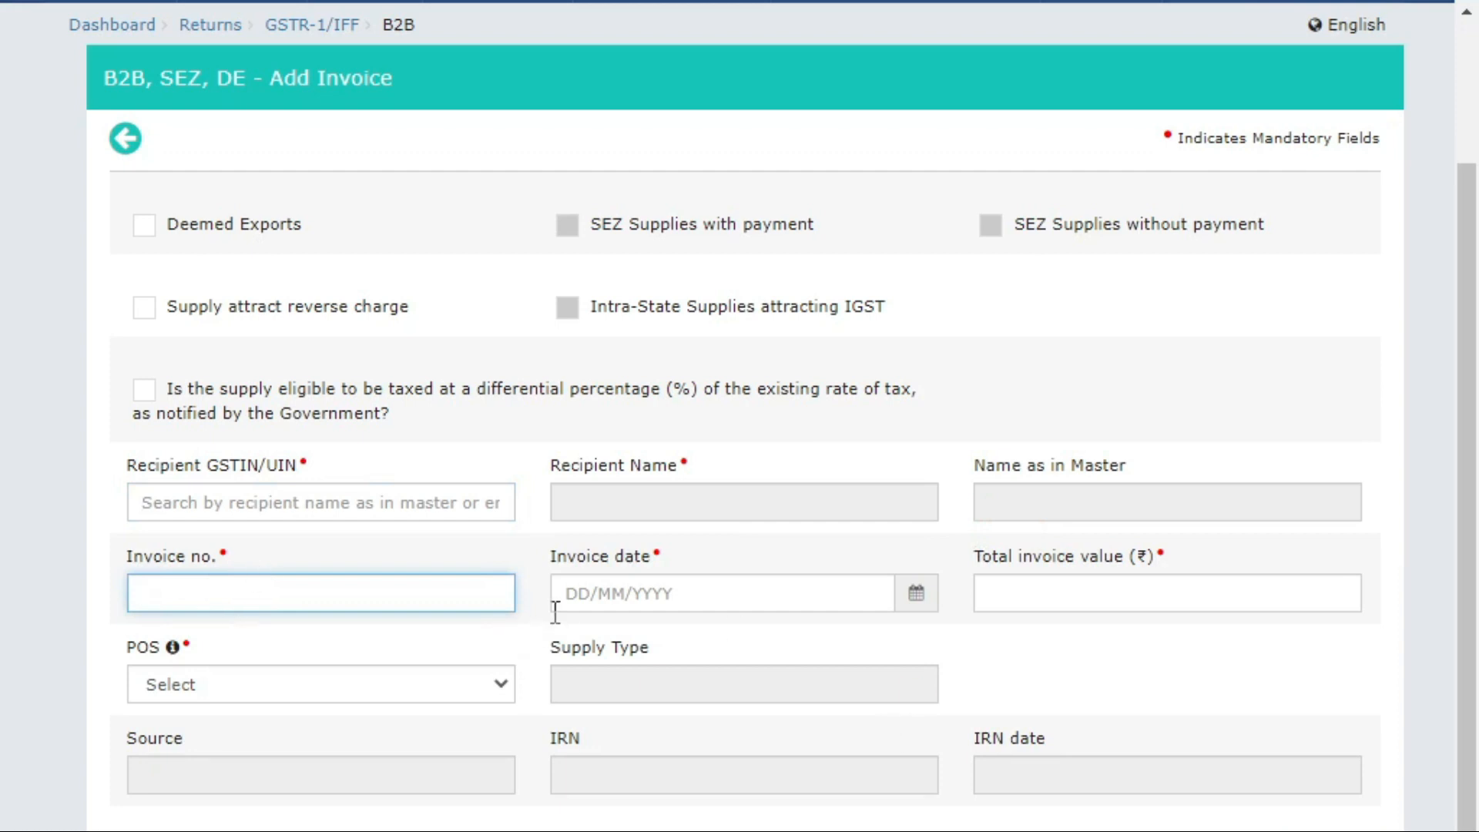
{"action": "left_click", "coordinate": [578, 593]}
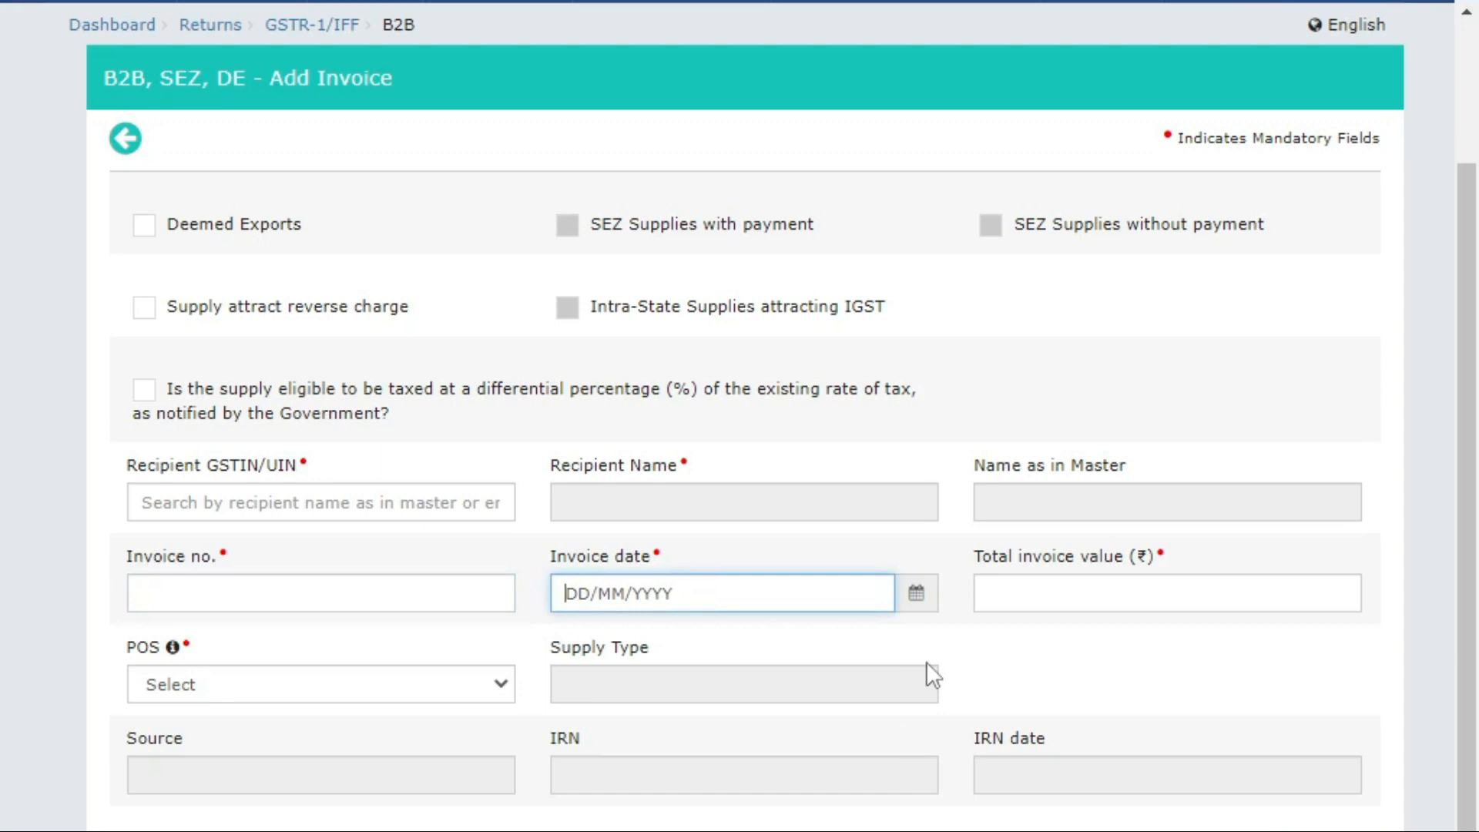
{"action": "left_click", "coordinate": [293, 793]}
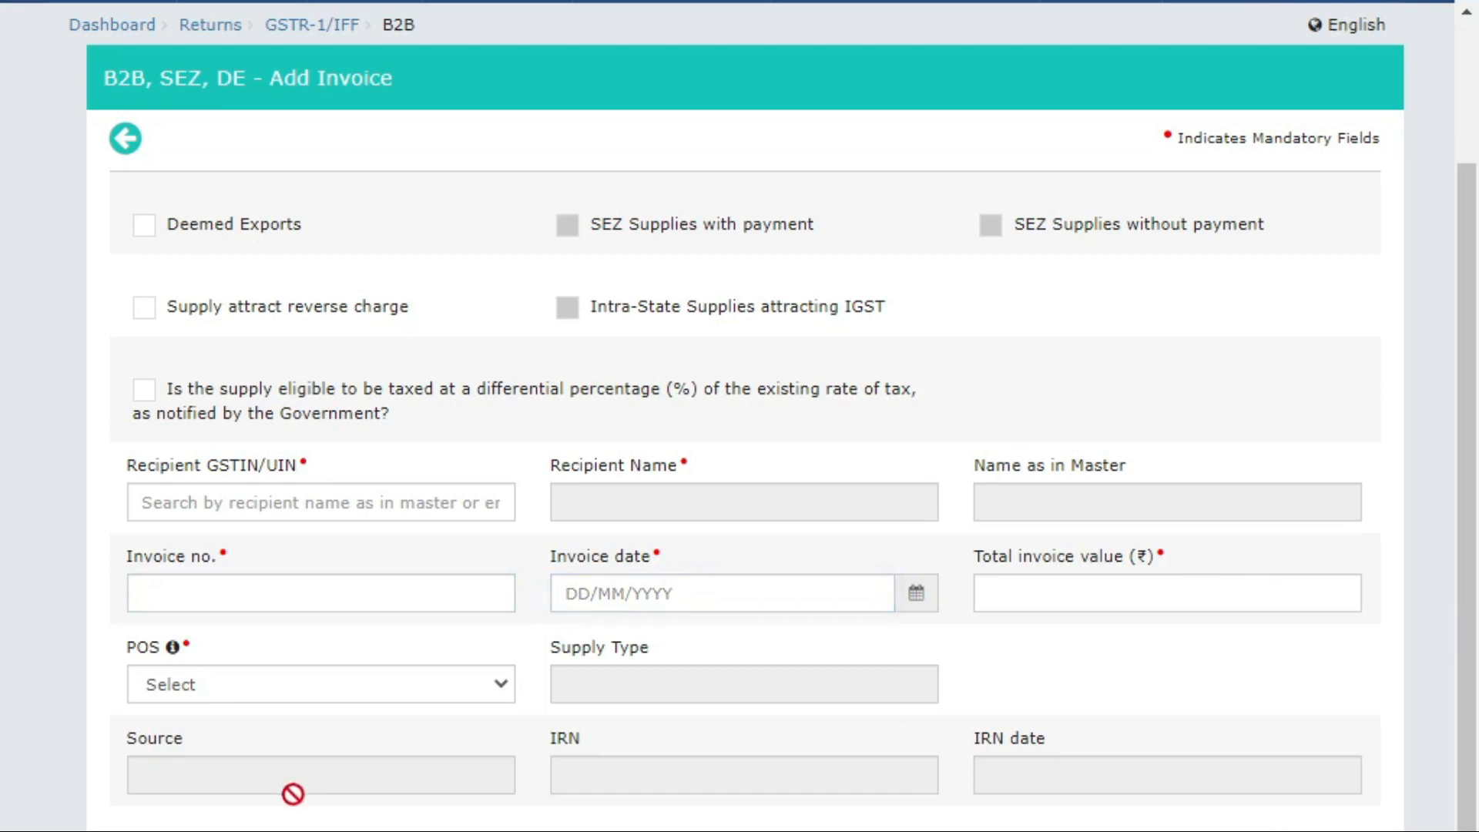
{"action": "left_click", "coordinate": [375, 692]}
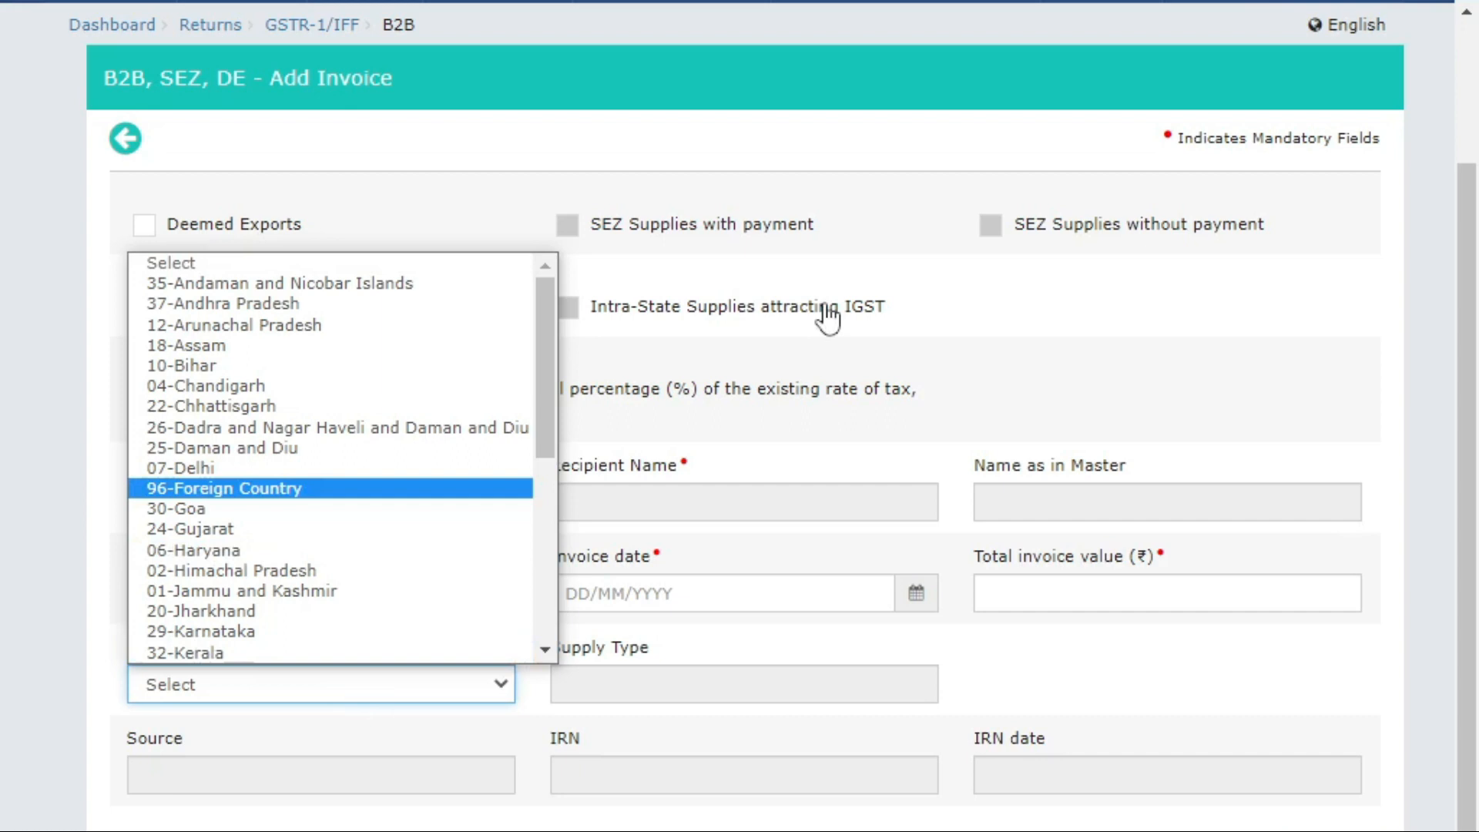
{"action": "left_click", "coordinate": [847, 330]}
{"action": "left_click", "coordinate": [362, 496]}
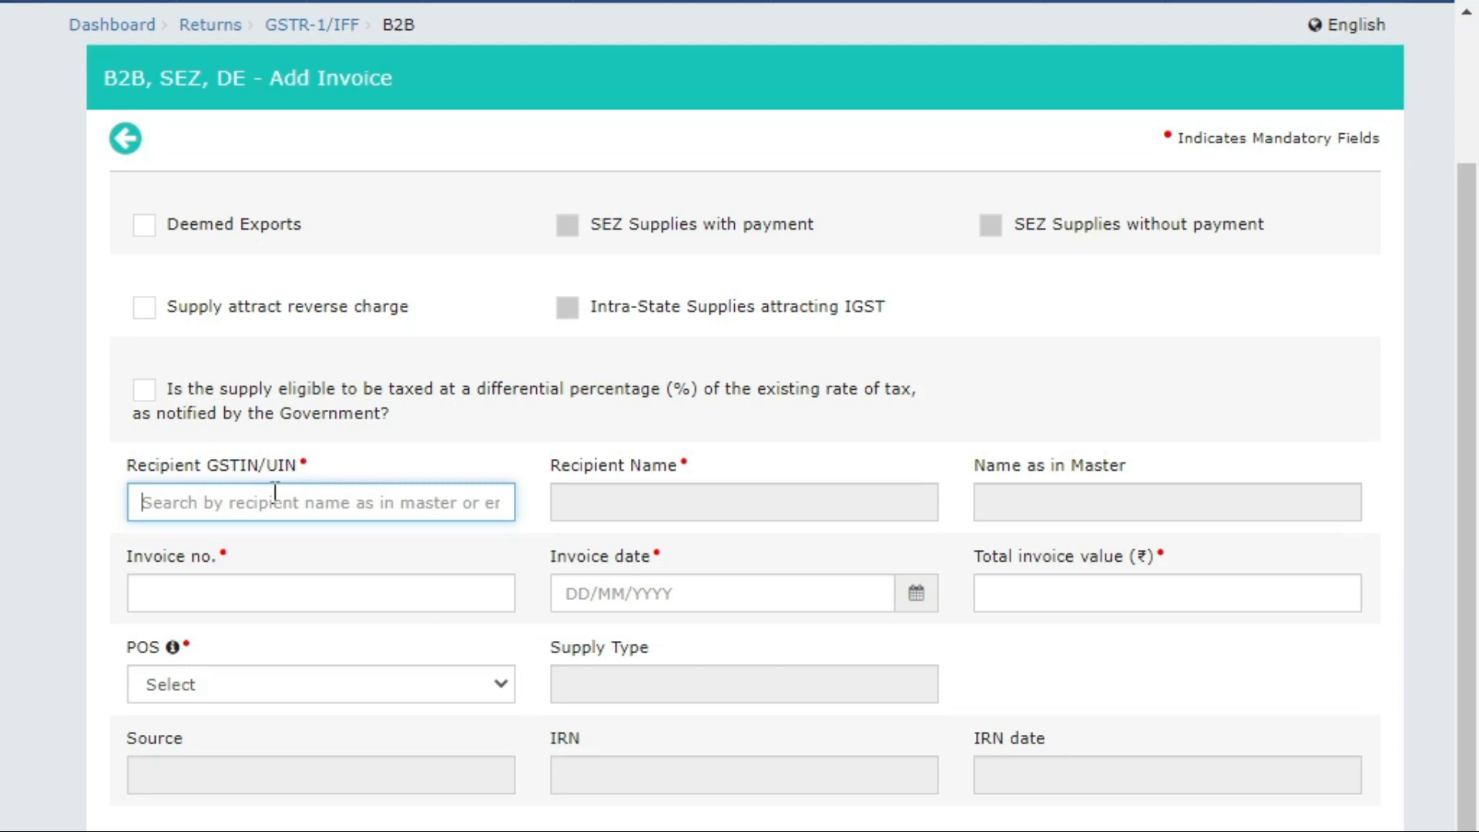
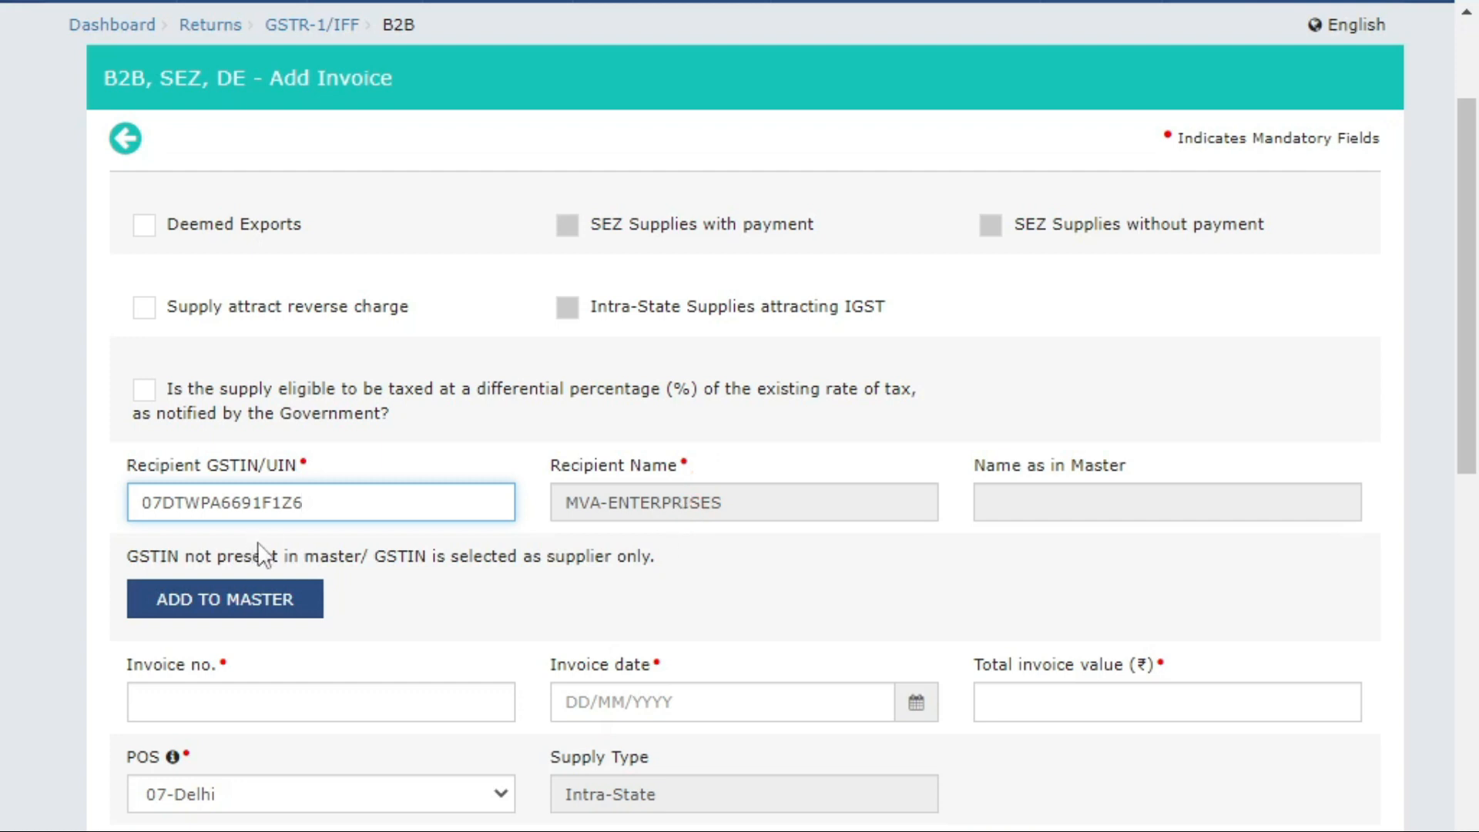
Paste the recipient's GSTIN, preview the Add to Master dialog, and close it unsaved.
{"action": "double_click", "coordinate": [326, 505]}
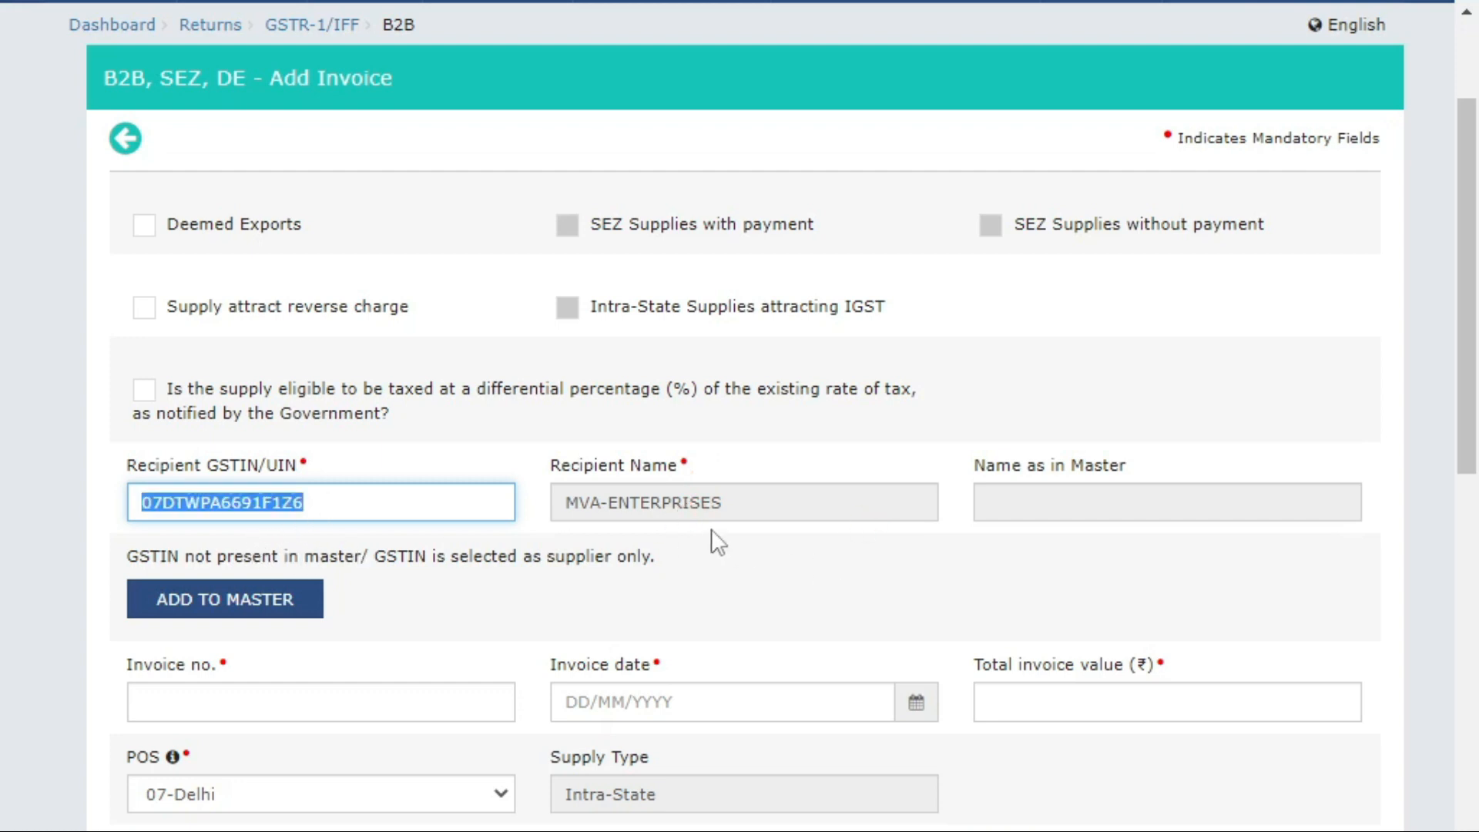
{"action": "left_click", "coordinate": [224, 605]}
{"action": "left_click", "coordinate": [268, 385]}
{"action": "triple_click", "coordinate": [870, 276]}
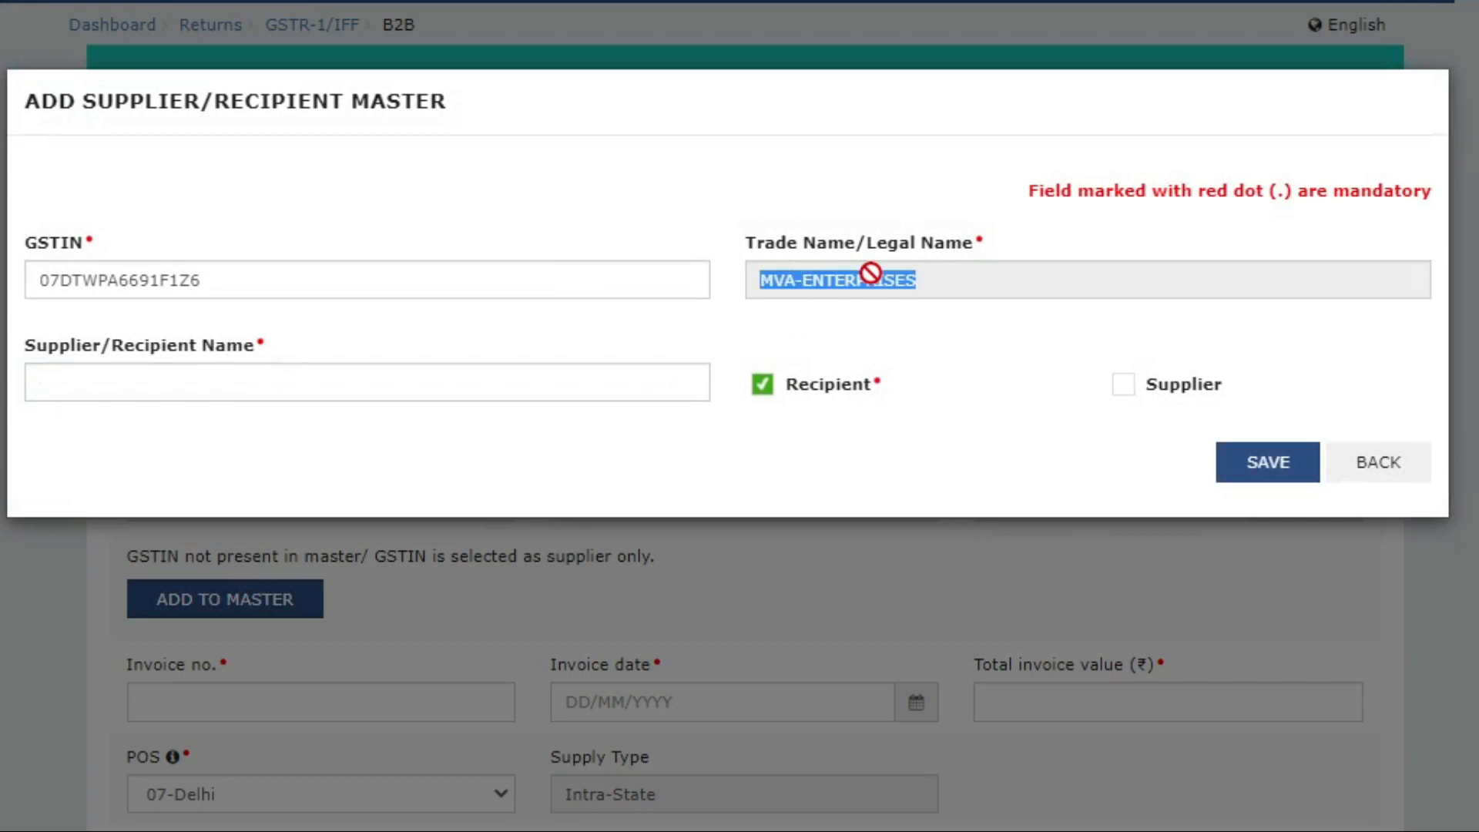
{"action": "left_click", "coordinate": [502, 398]}
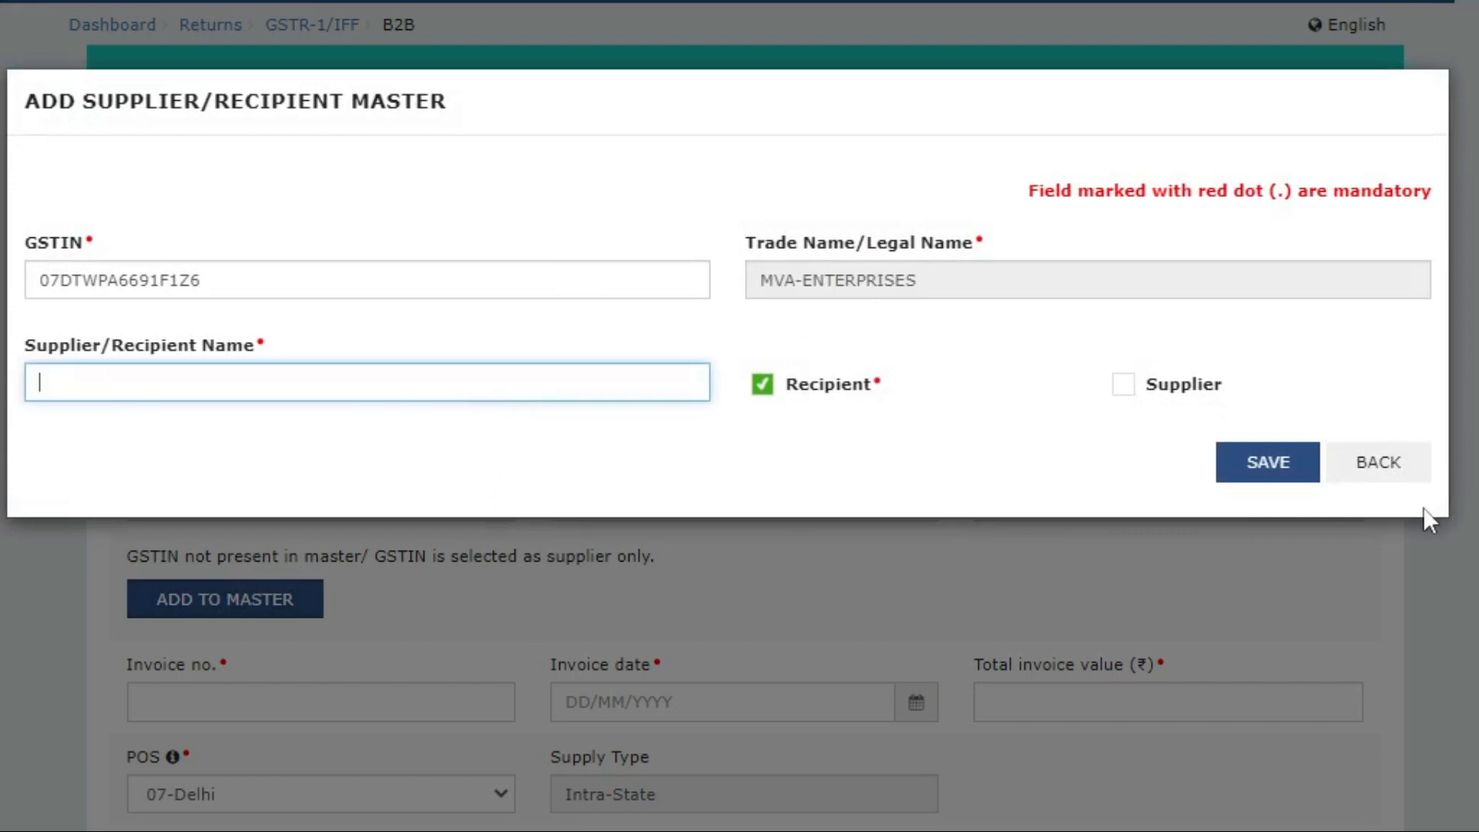
{"action": "double_click", "coordinate": [253, 269]}
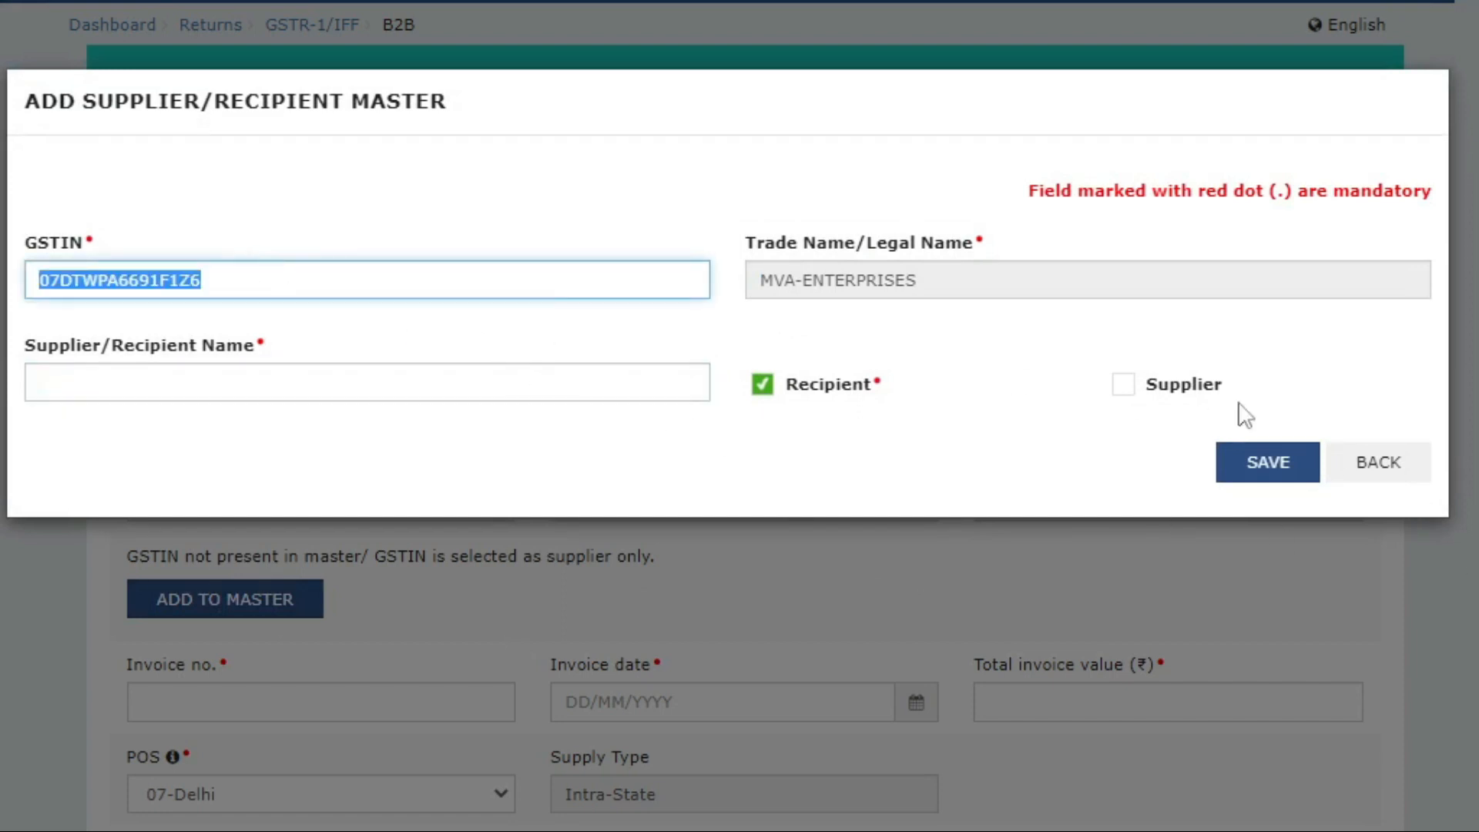
{"action": "left_click", "coordinate": [1417, 471]}
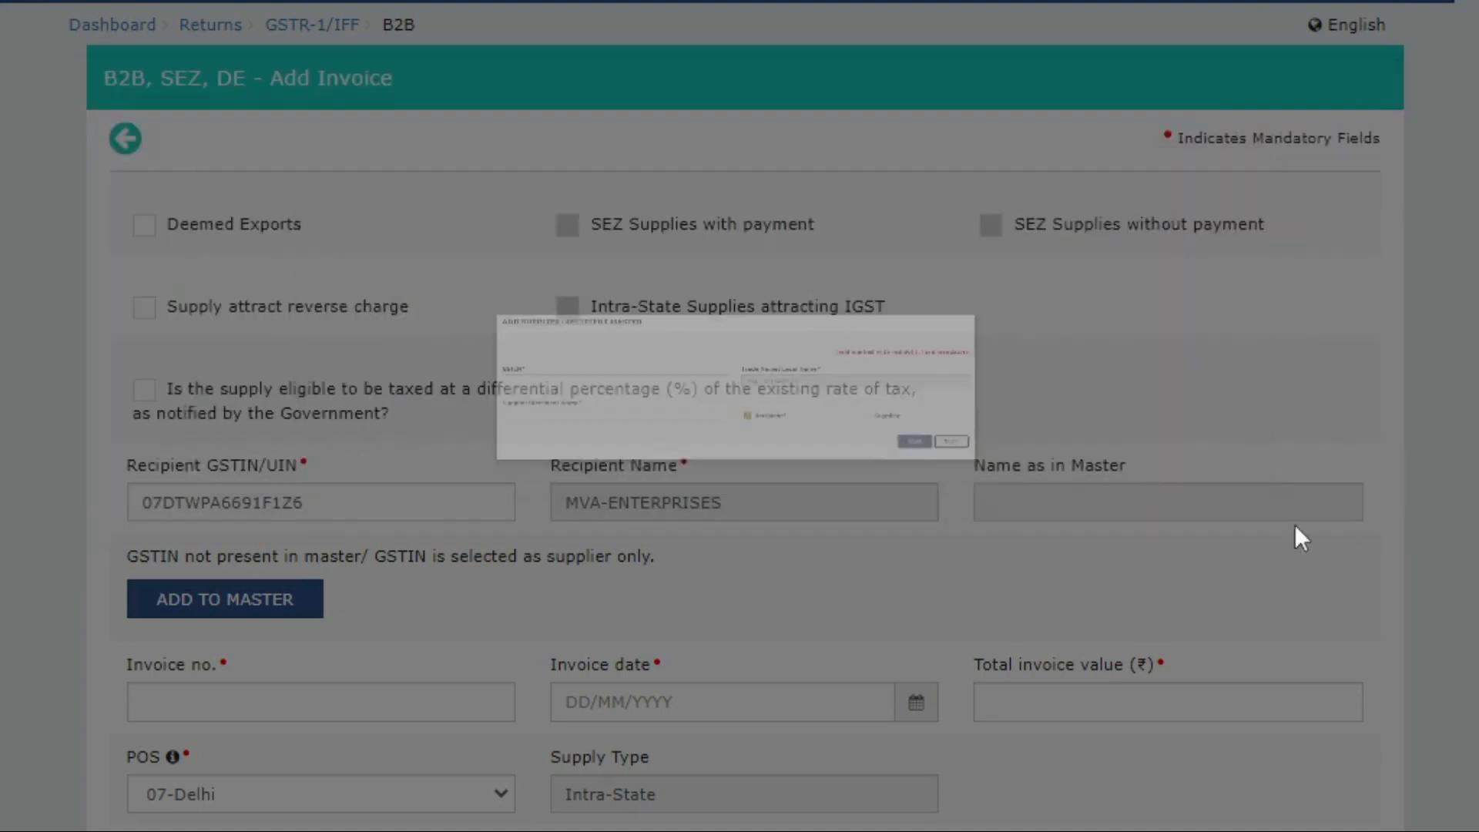
{"action": "scroll", "coordinate": [904, 276], "scroll_direction": "down", "scroll_amount": 3}
{"action": "scroll", "coordinate": [885, 385], "scroll_direction": "up", "scroll_amount": 3}
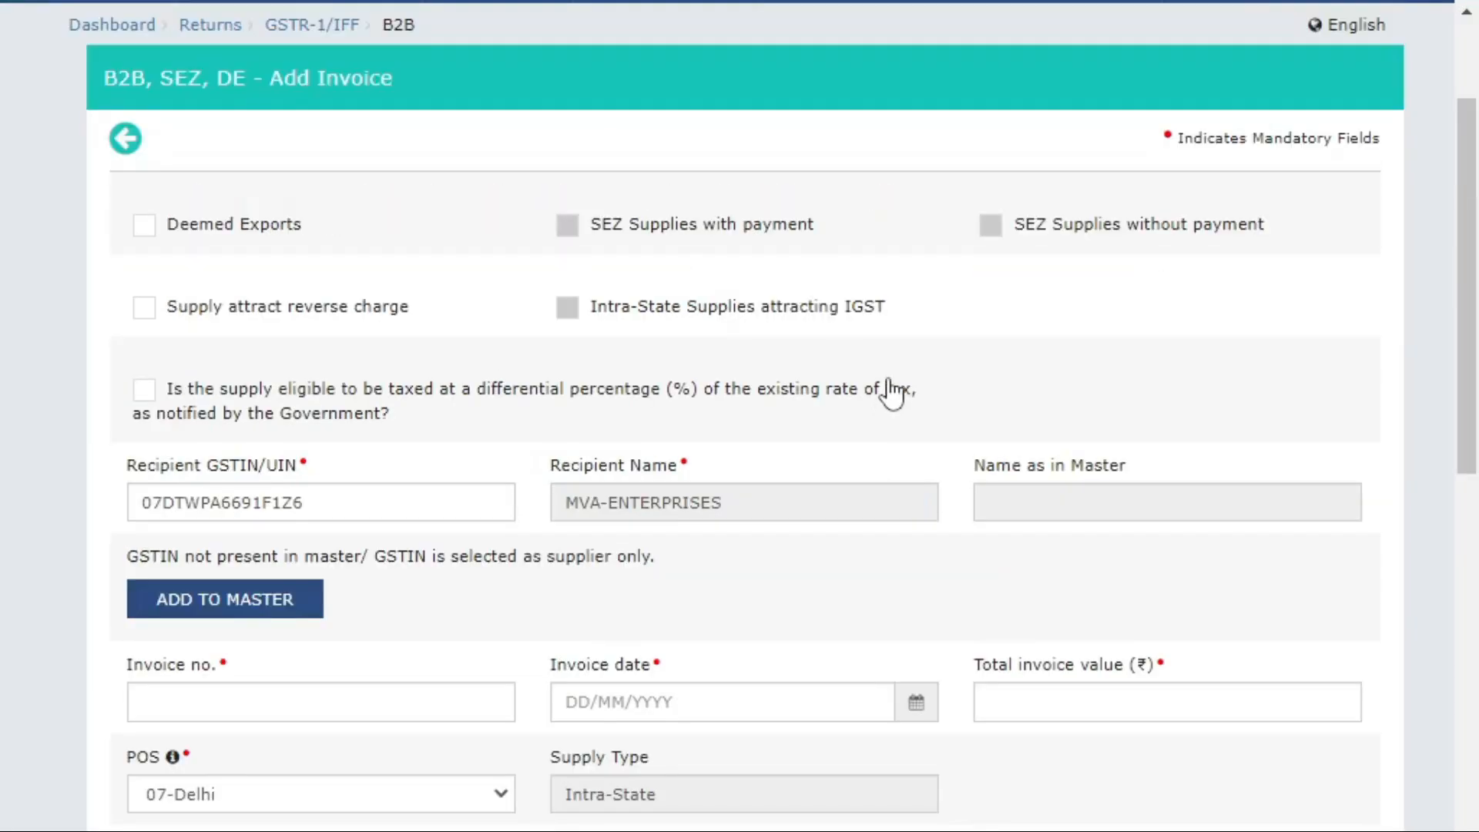
Enter invoice number 01, invoice date 04/05/2023 and total invoice value 45,000.
{"action": "left_click", "coordinate": [445, 690]}
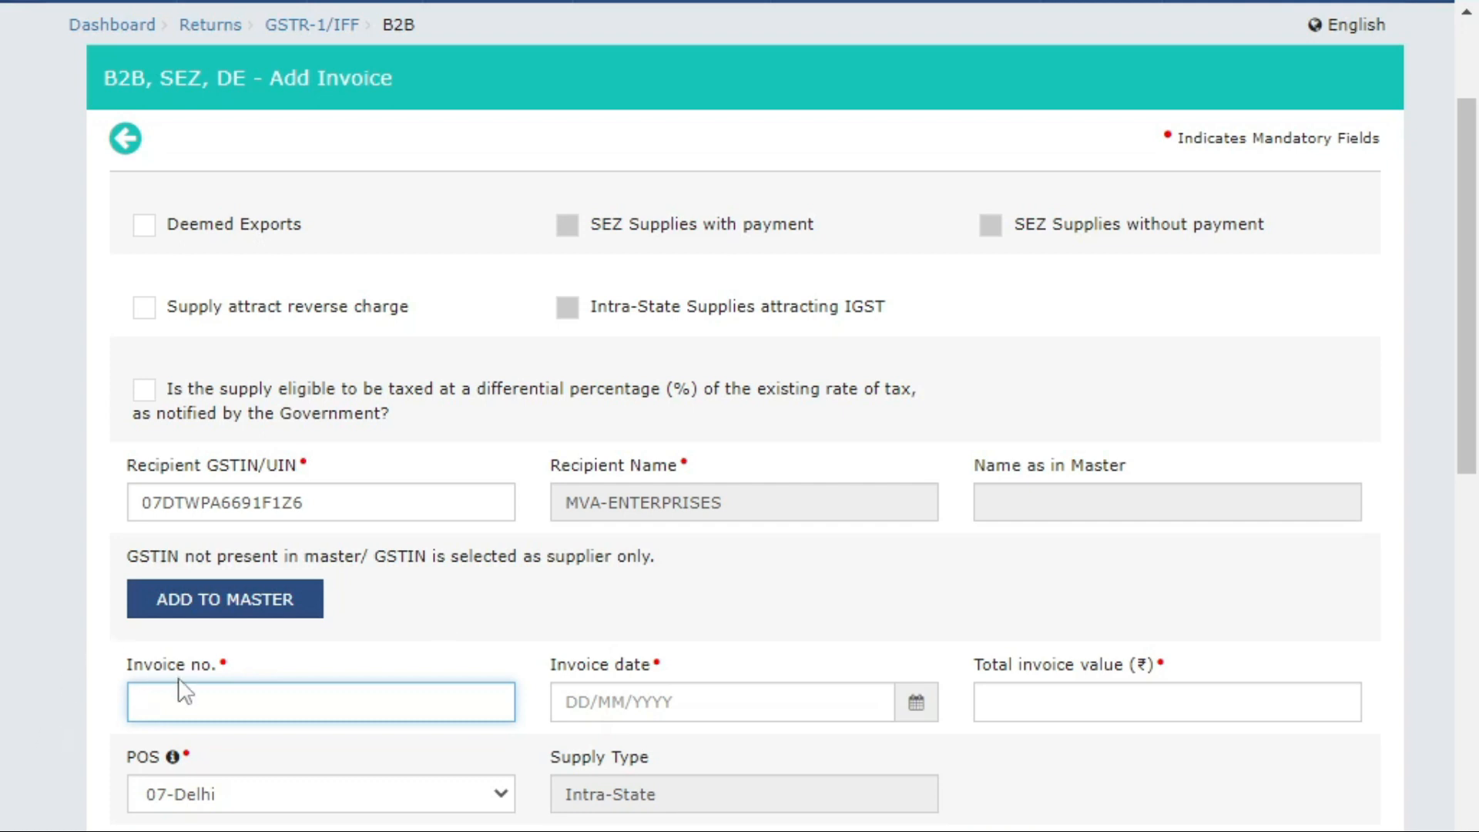
{"action": "type", "text": "01"}
{"action": "key", "text": "Tab"}
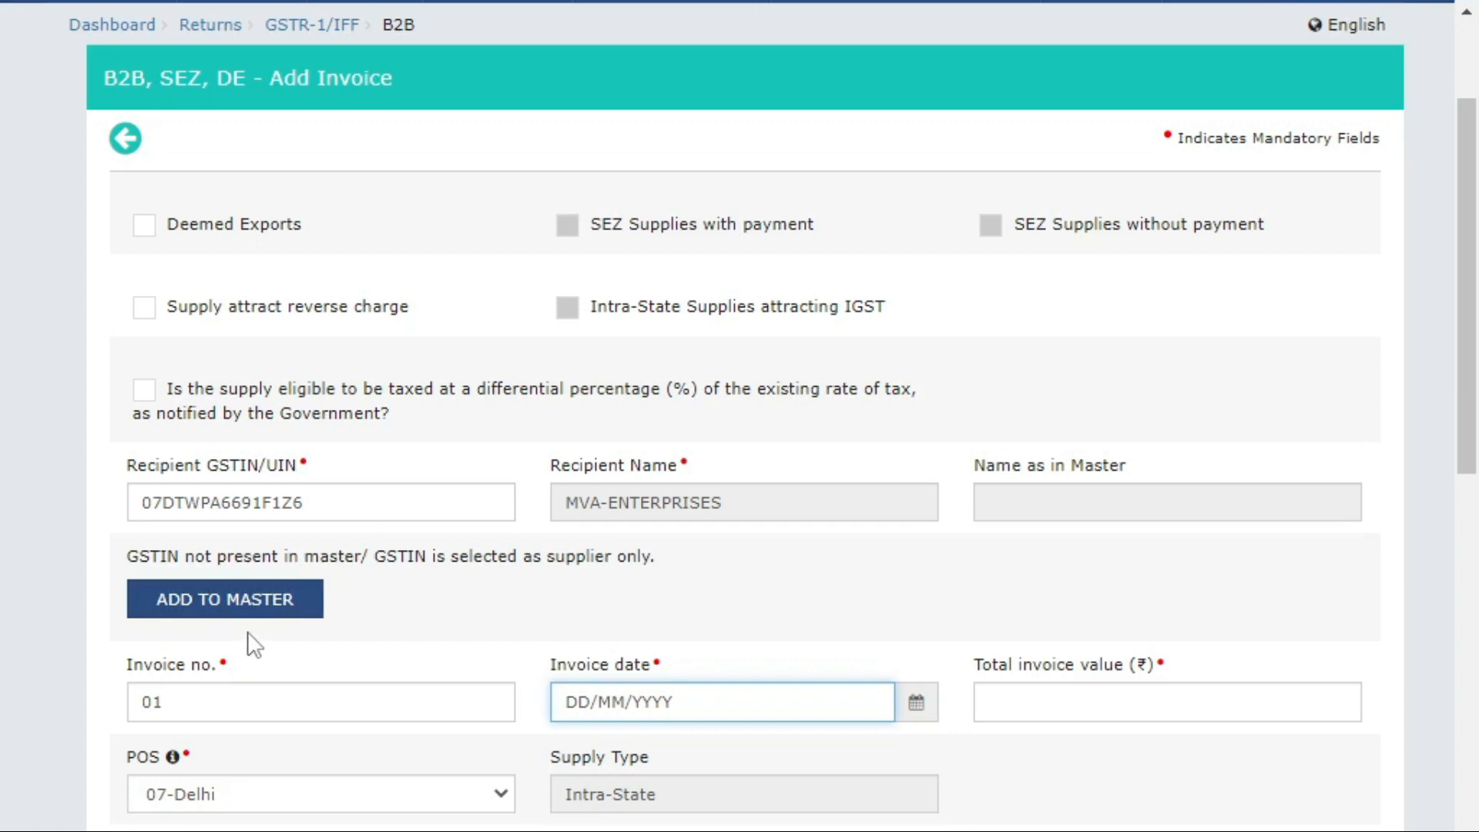
{"action": "type", "text": "04/05/2023"}
{"action": "key", "text": "Tab"}
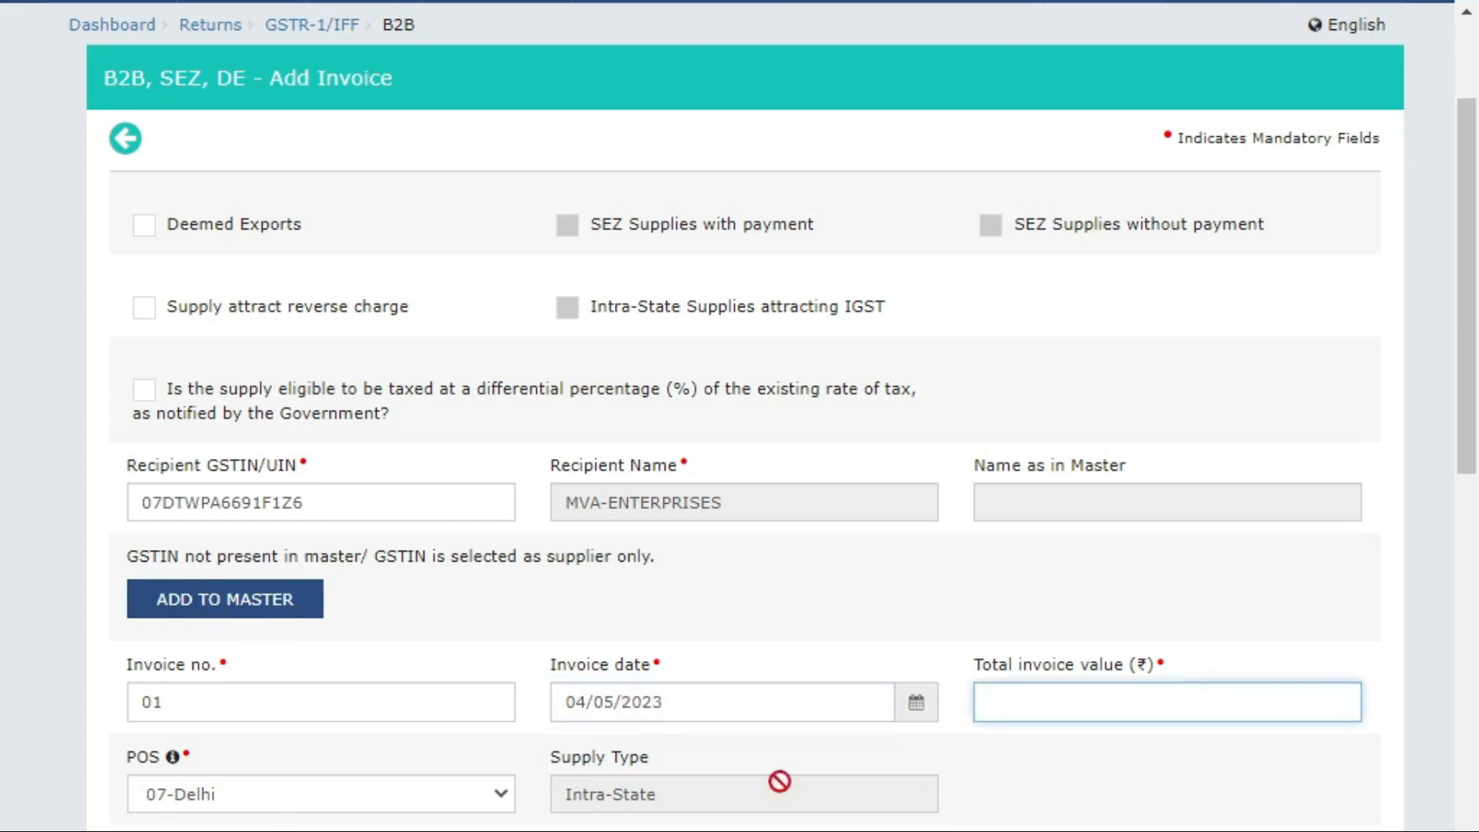
{"action": "type", "text": "45,0"}
{"action": "type", "text": "000"}
{"action": "key", "text": "Tab"}
{"action": "scroll", "coordinate": [1128, 693], "scroll_direction": "down", "scroll_amount": 3}
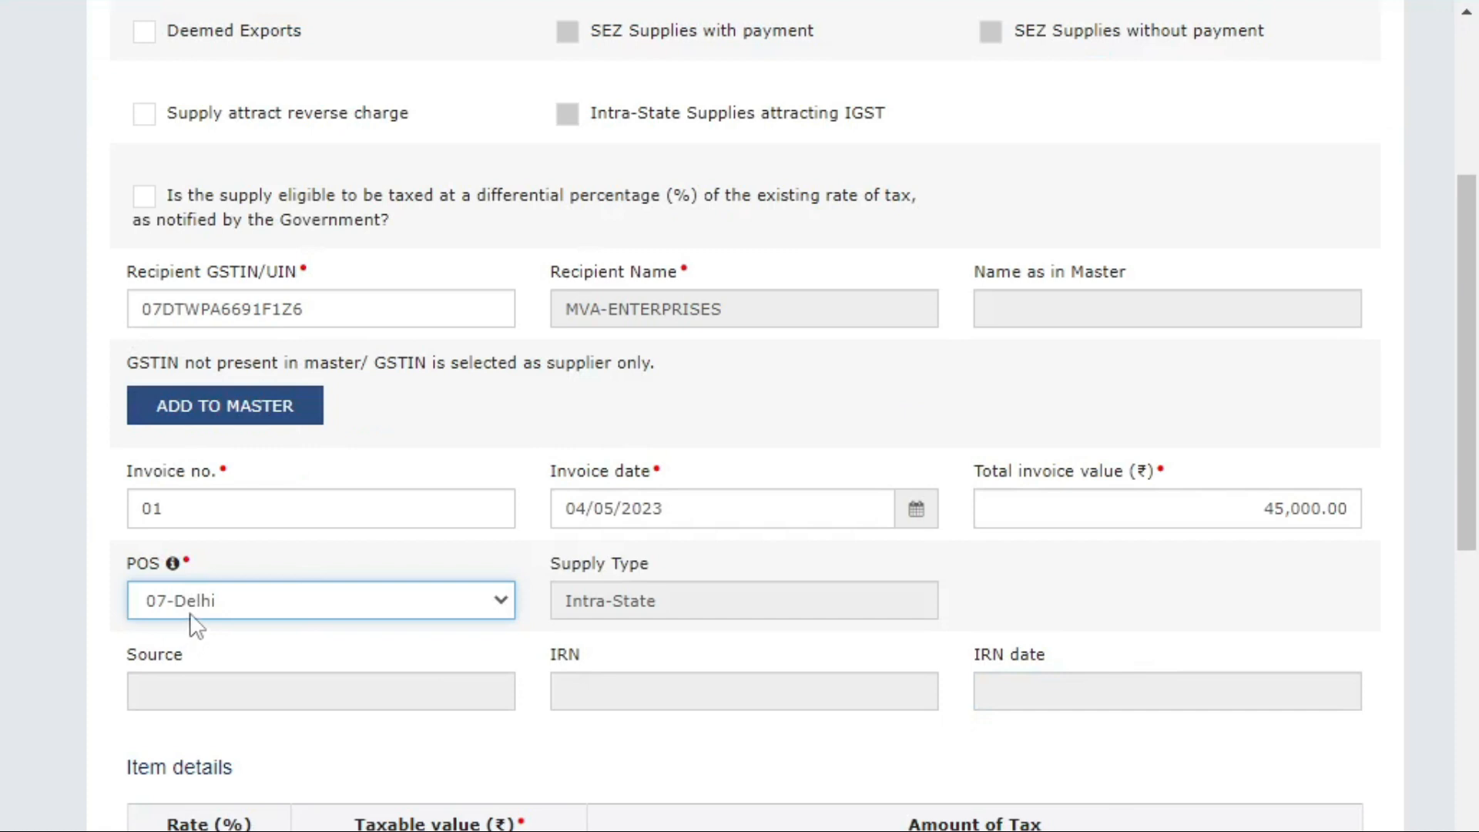
Check the recipient GSTIN and keep 07-Delhi as the place of supply.
{"action": "left_click", "coordinate": [146, 312]}
{"action": "double_click", "coordinate": [147, 316]}
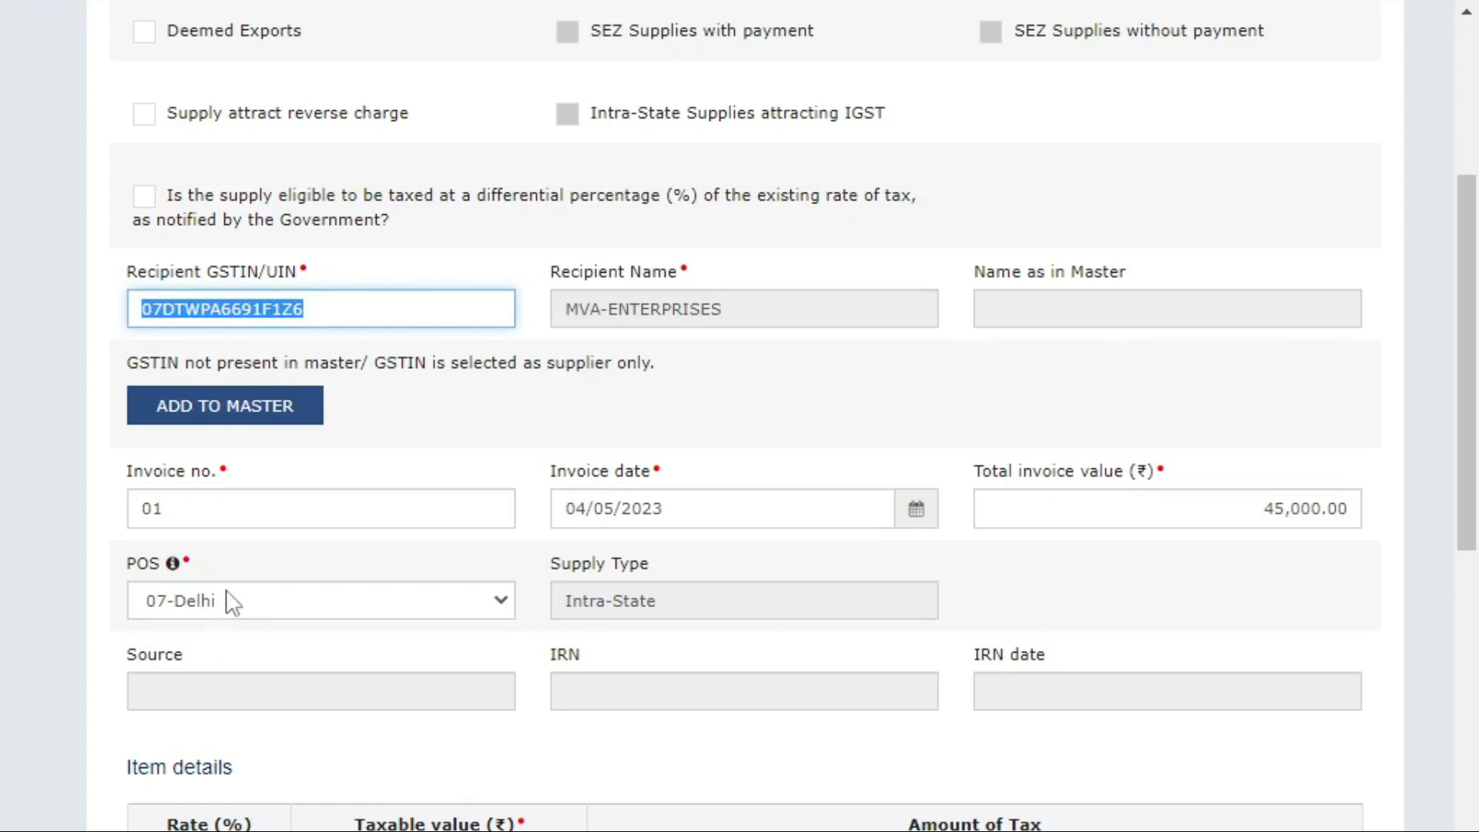
{"action": "double_click", "coordinate": [699, 599]}
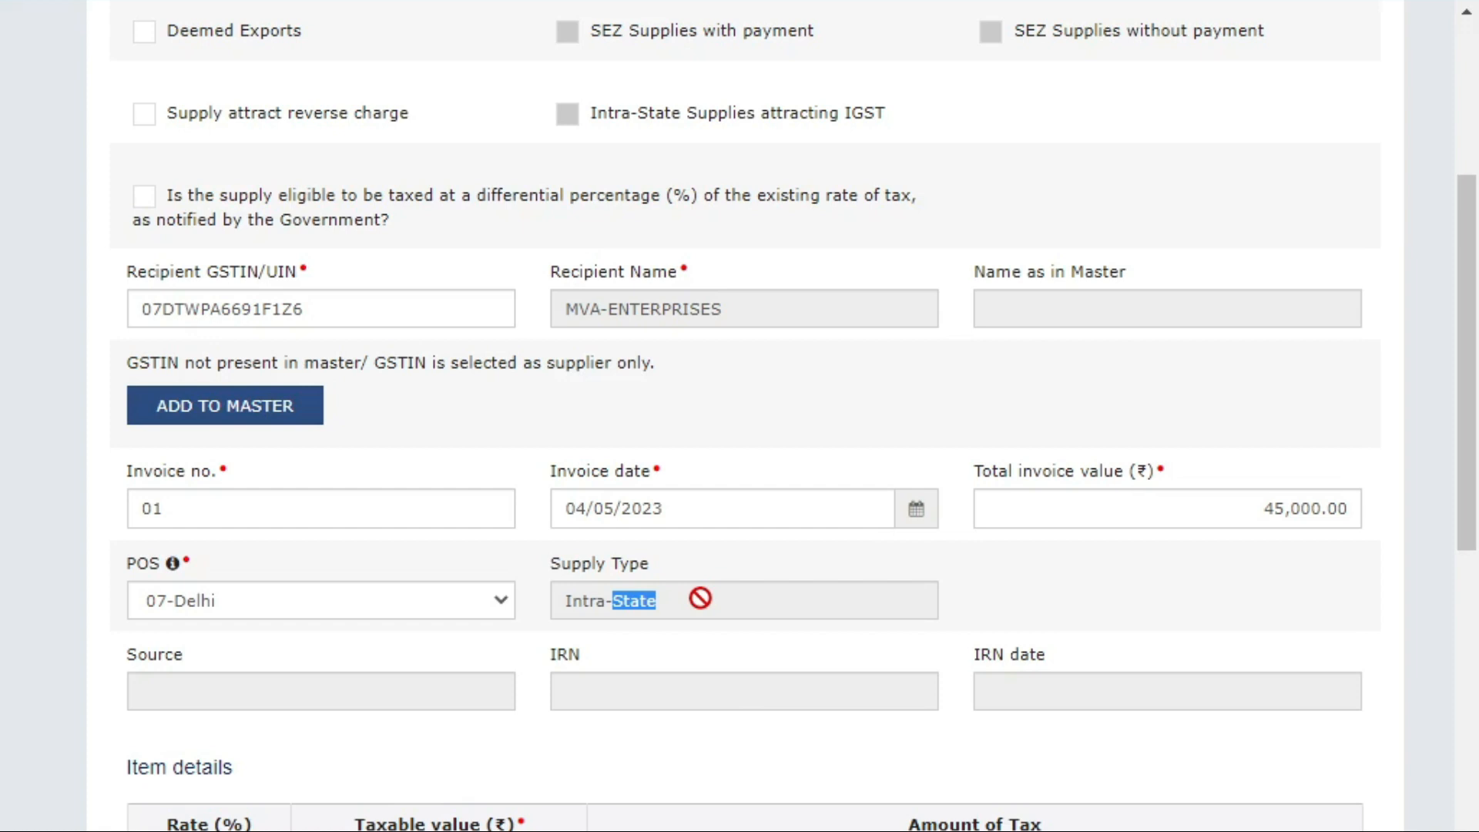
{"action": "left_click", "coordinate": [251, 611]}
{"action": "left_click", "coordinate": [285, 384]}
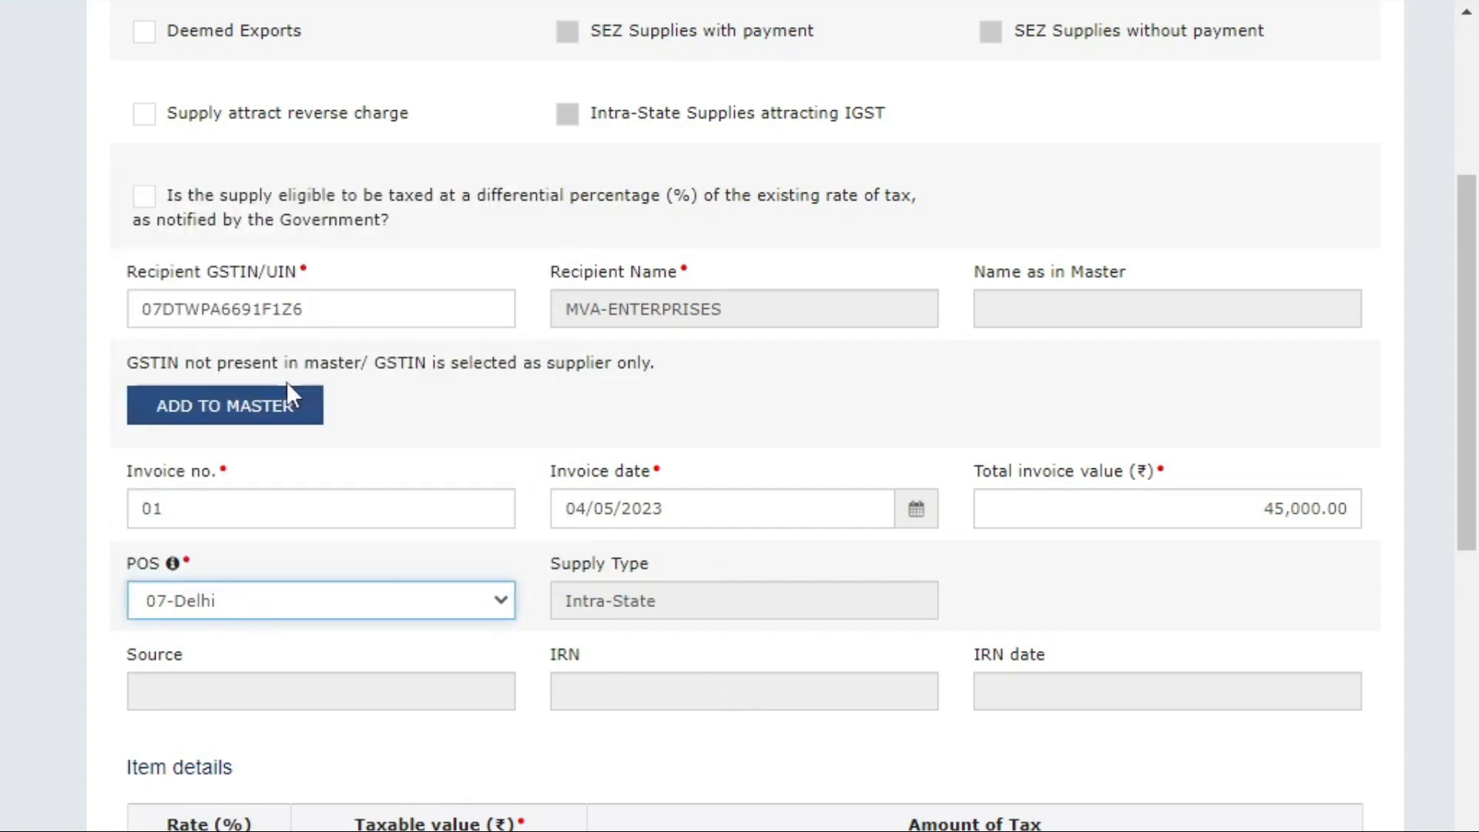
{"action": "scroll", "coordinate": [401, 593], "scroll_direction": "down", "scroll_amount": 2}
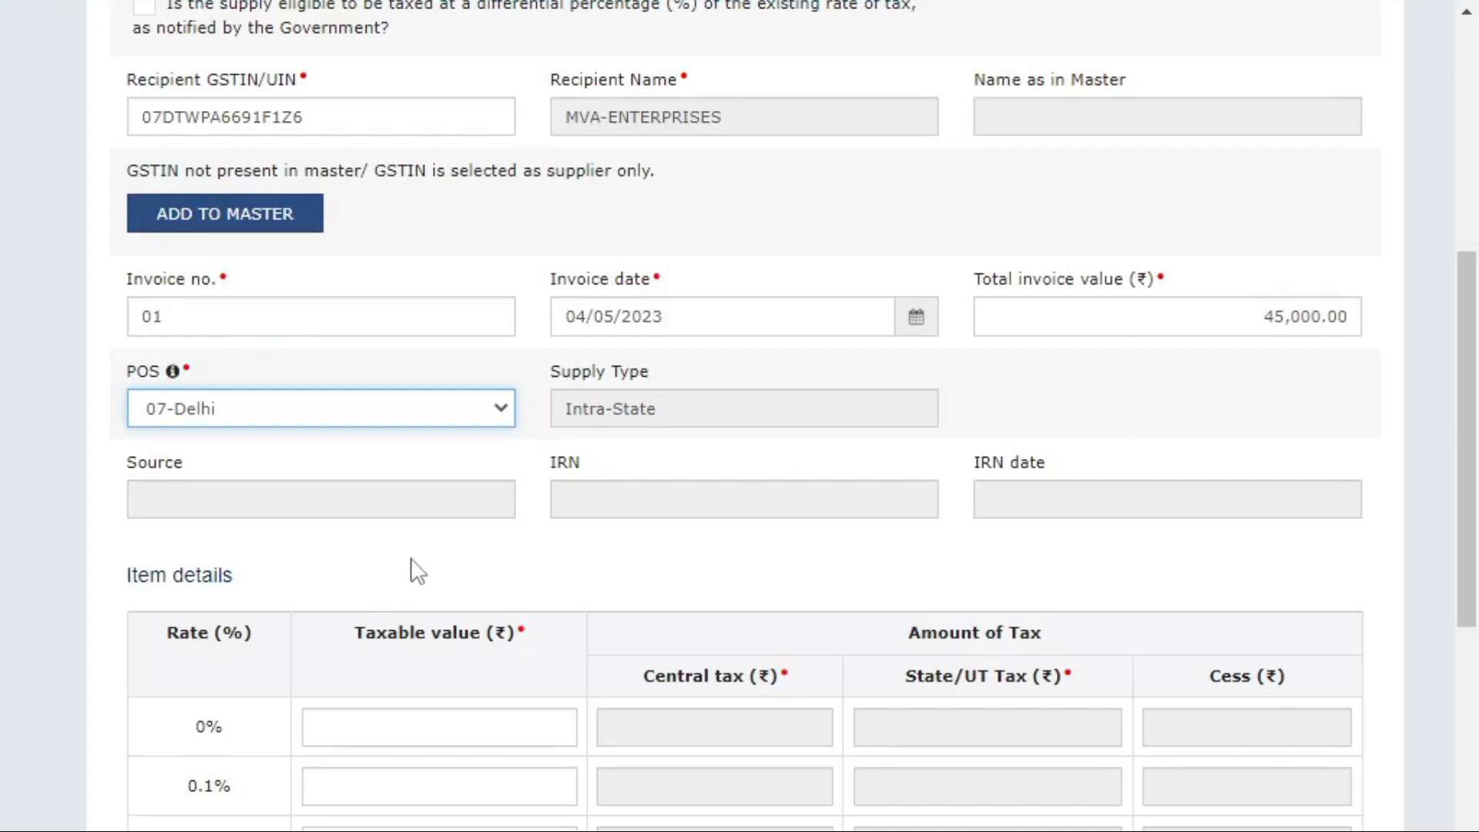
{"action": "scroll", "coordinate": [420, 569], "scroll_direction": "down", "scroll_amount": 2}
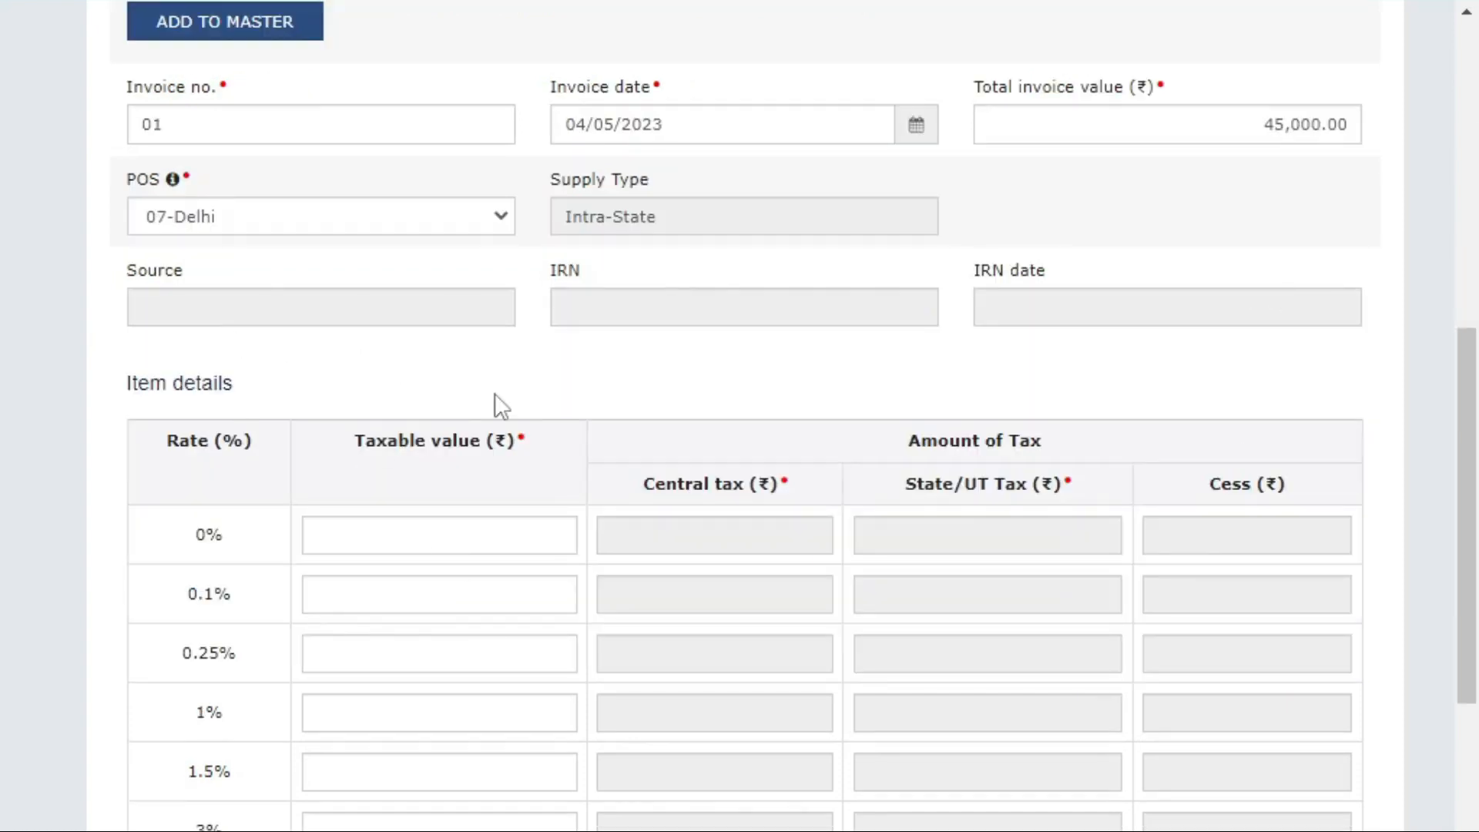
{"action": "scroll", "coordinate": [493, 395], "scroll_direction": "down", "scroll_amount": 2}
{"action": "scroll", "coordinate": [319, 419], "scroll_direction": "down", "scroll_amount": 2}
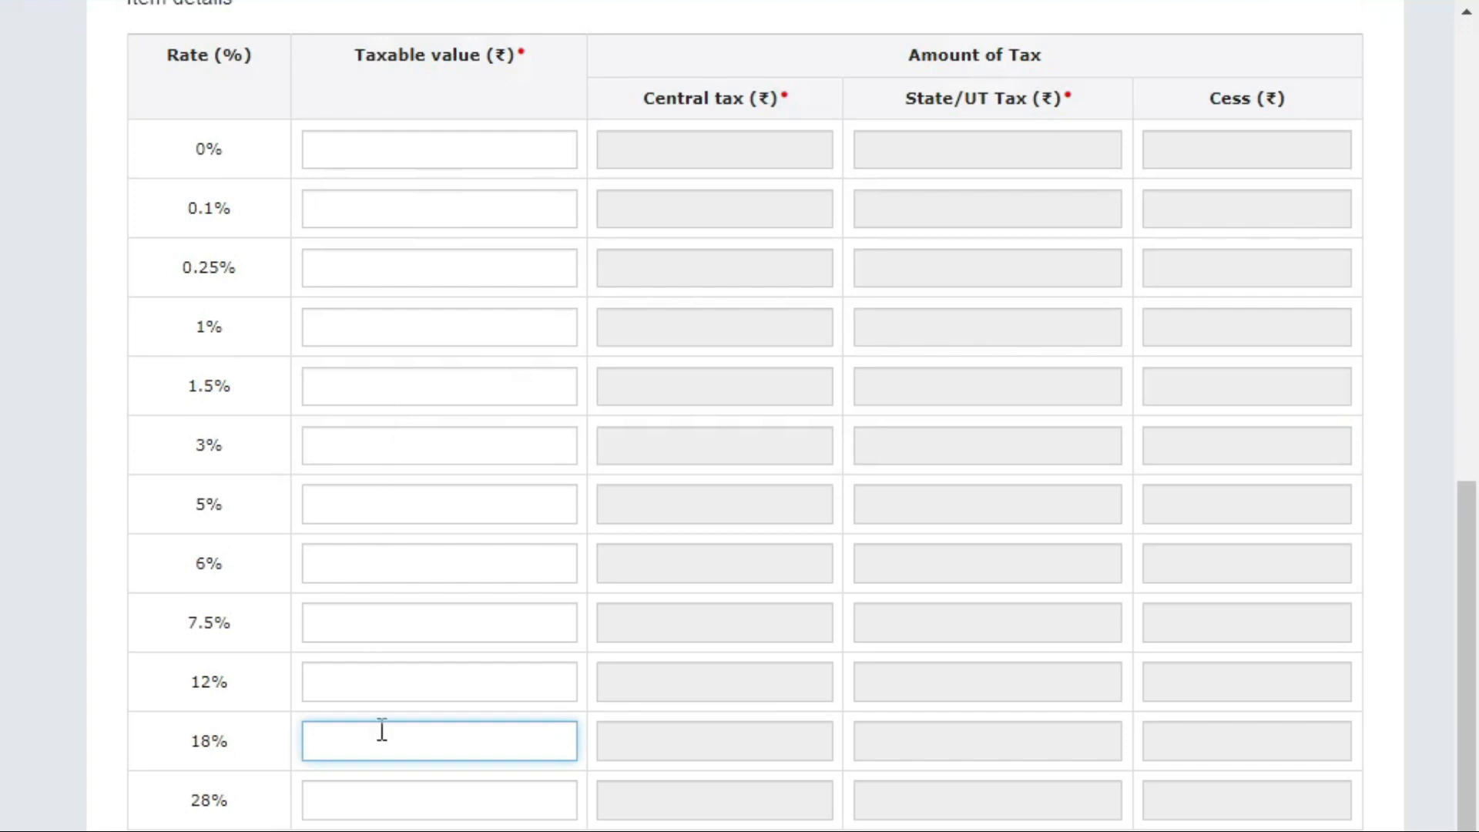
Enter a taxable value of 38,135 in the 18% rate row.
{"action": "type", "text": "383"}
{"action": "key", "text": "BackSpace"}
{"action": "type", "text": "135"}
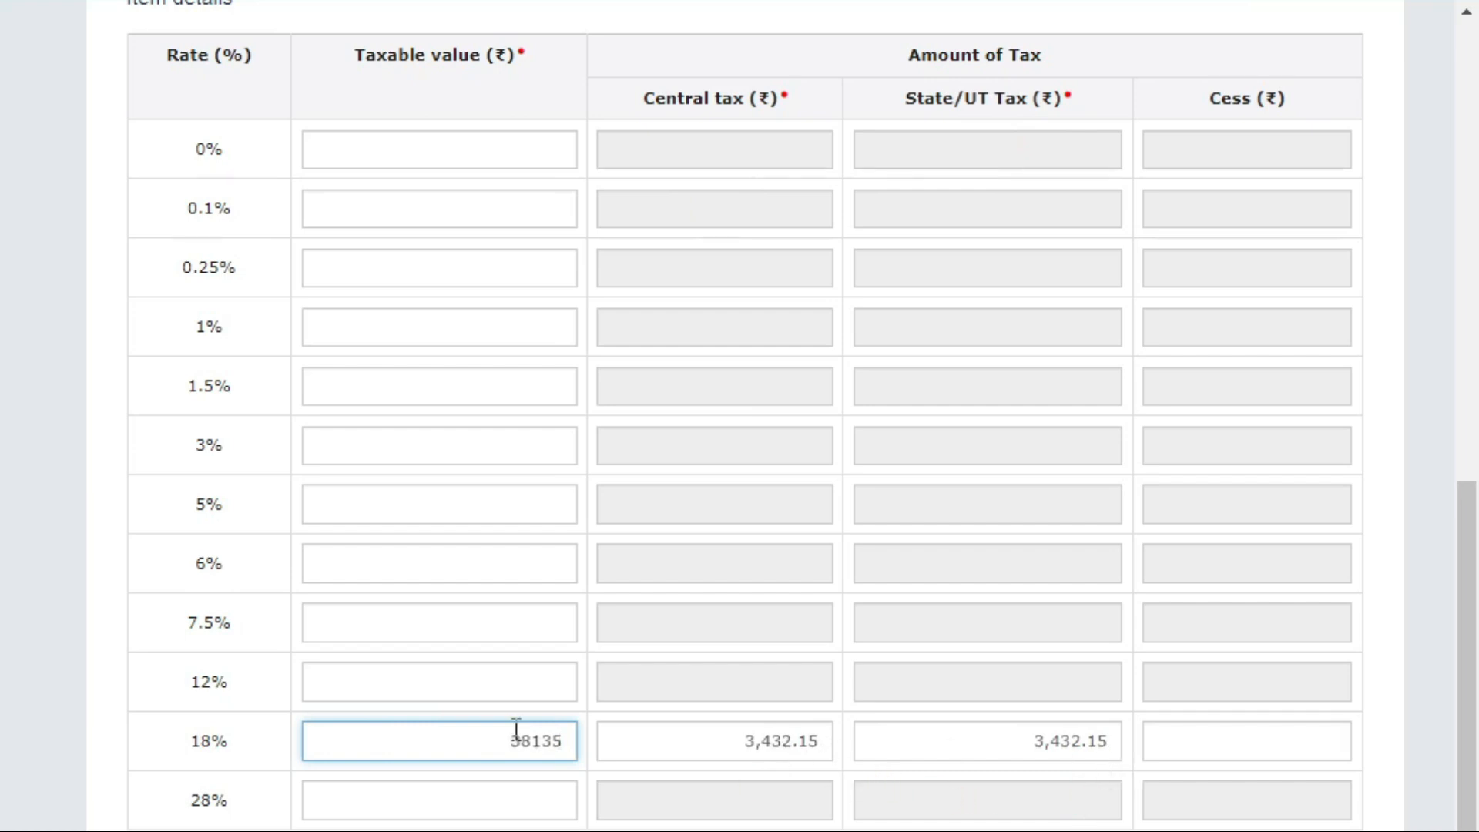
{"action": "scroll", "coordinate": [924, 739], "scroll_direction": "up", "scroll_amount": 5}
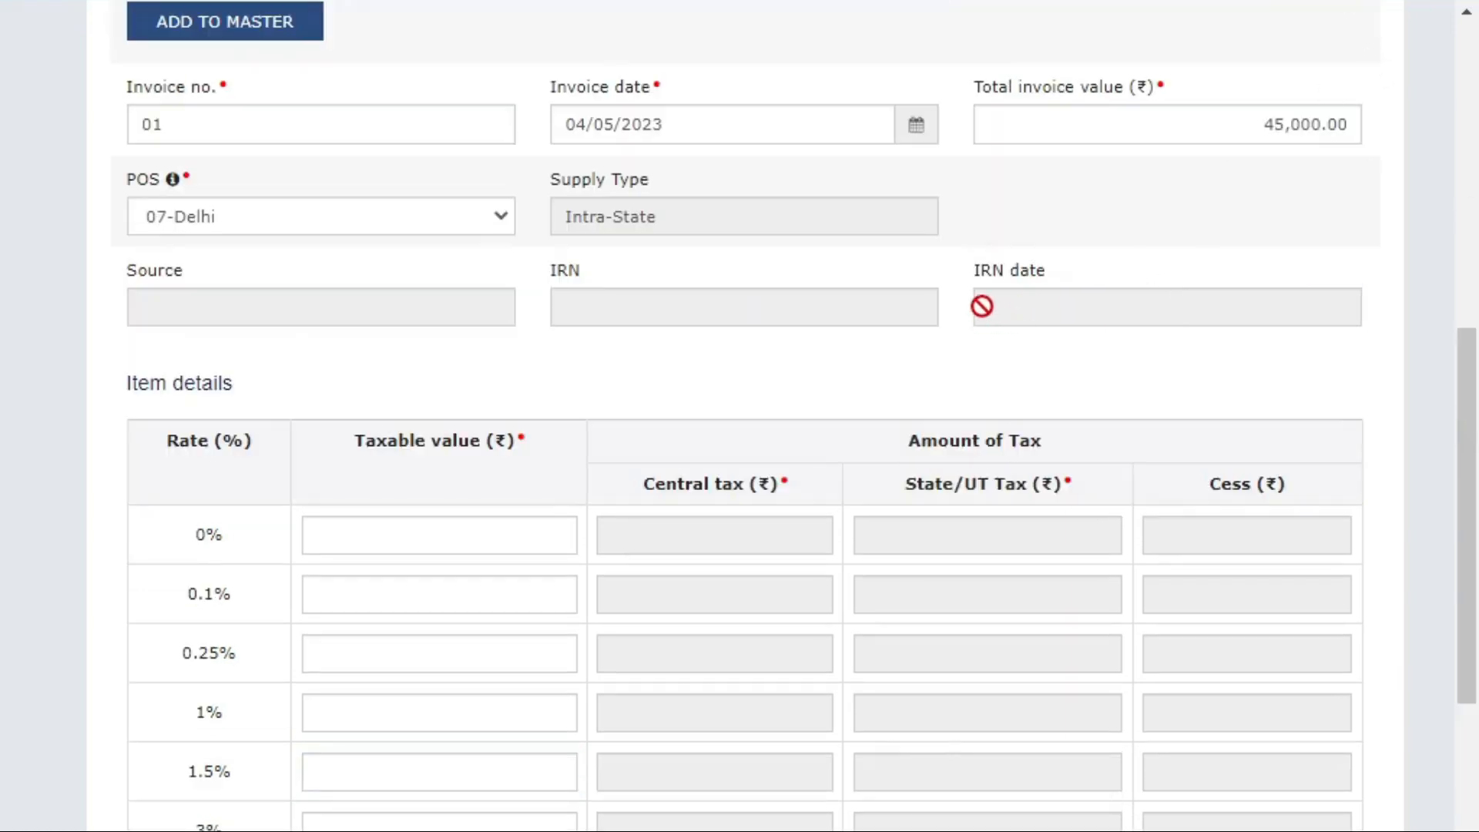
{"action": "scroll", "coordinate": [1011, 353], "scroll_direction": "down", "scroll_amount": 5}
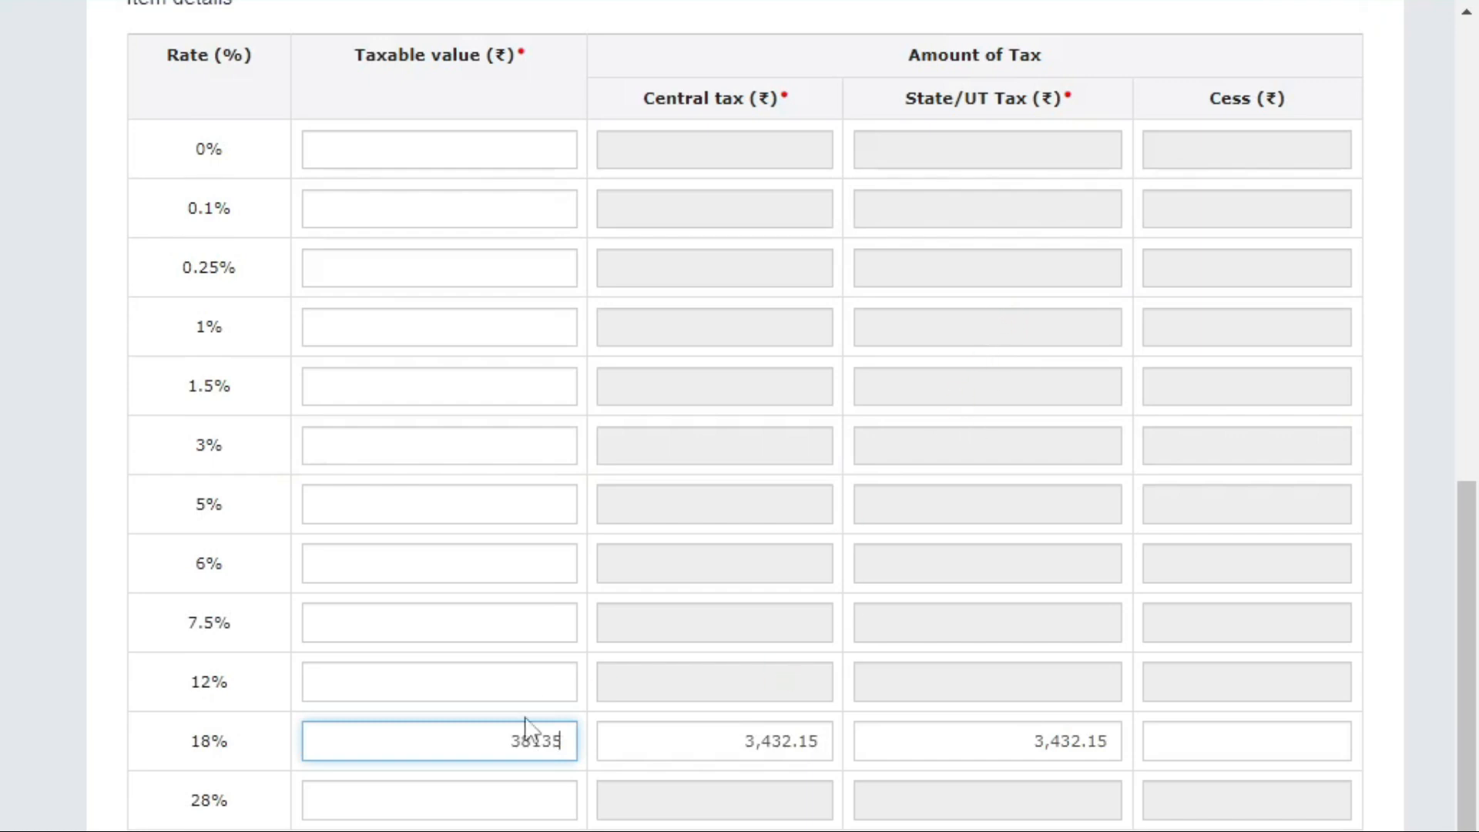
{"action": "left_click", "coordinate": [385, 627]}
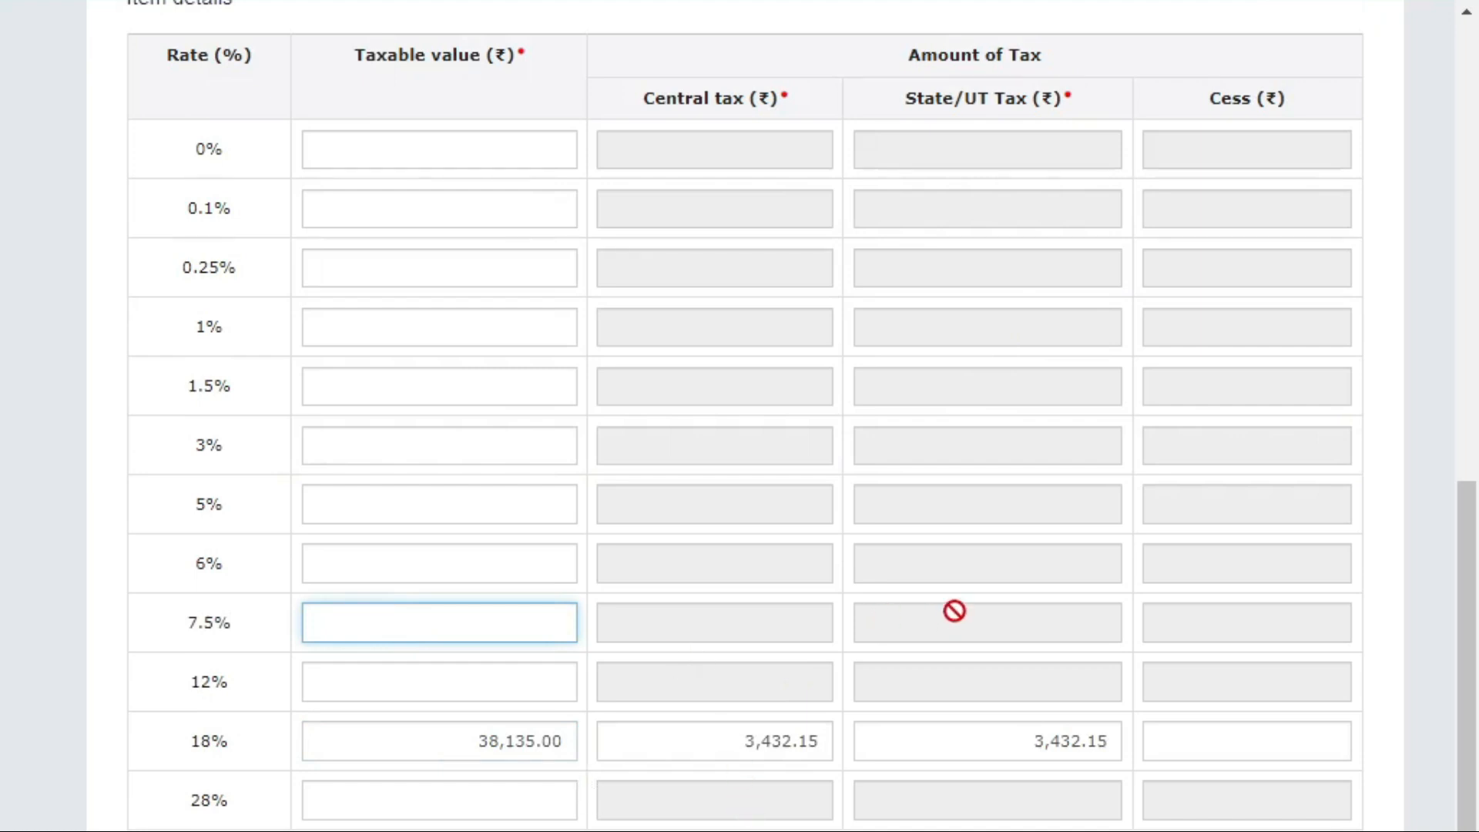
Review the invoice with 3,432.15 each of CGST and SGST, then save it.
{"action": "scroll", "coordinate": [948, 614], "scroll_direction": "down", "scroll_amount": 2}
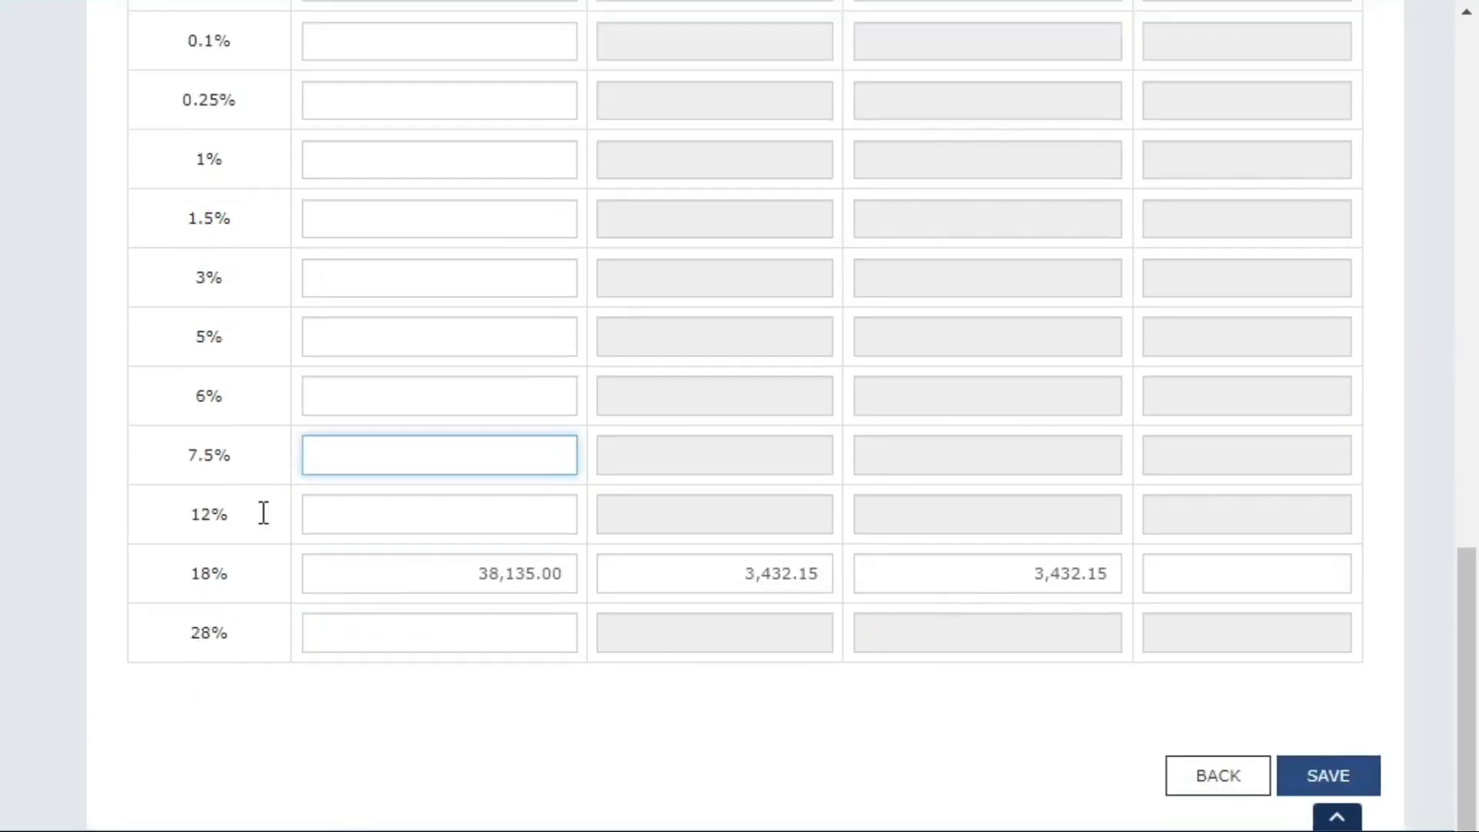
{"action": "scroll", "coordinate": [439, 544], "scroll_direction": "up", "scroll_amount": 12}
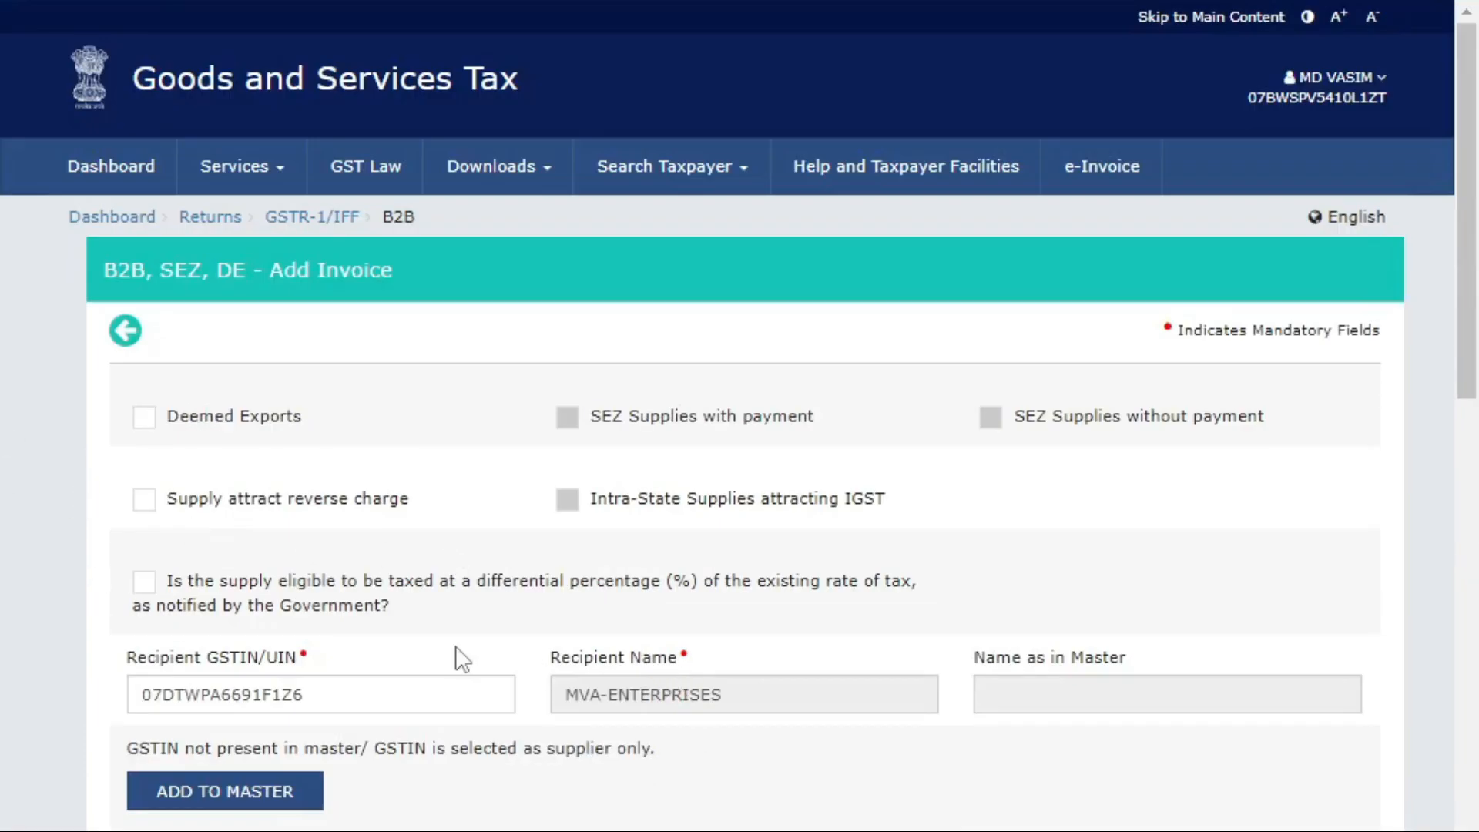
{"action": "scroll", "coordinate": [455, 646], "scroll_direction": "down", "scroll_amount": 2}
{"action": "double_click", "coordinate": [352, 504]}
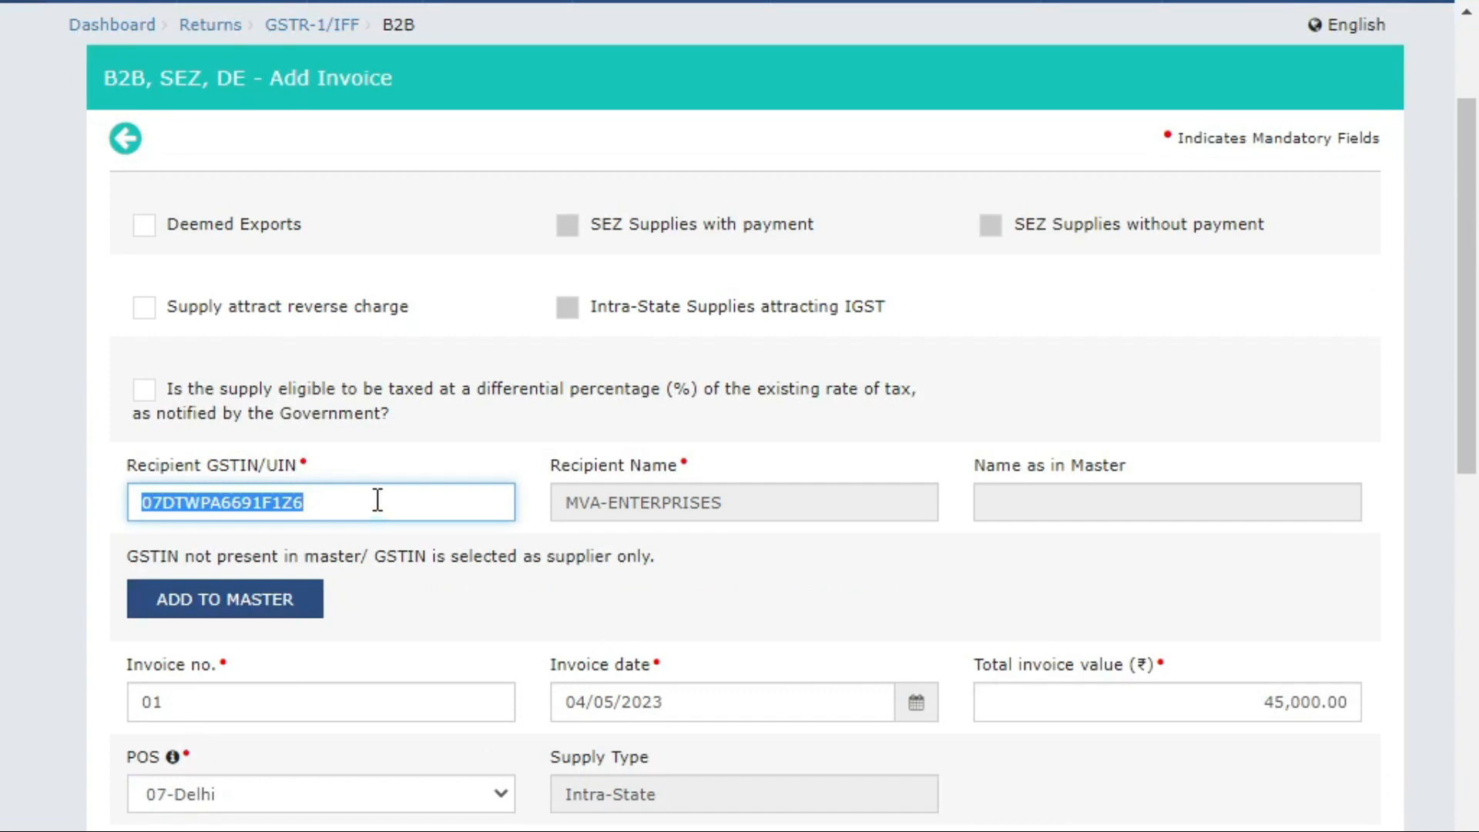
{"action": "scroll", "coordinate": [388, 504], "scroll_direction": "down", "scroll_amount": 2}
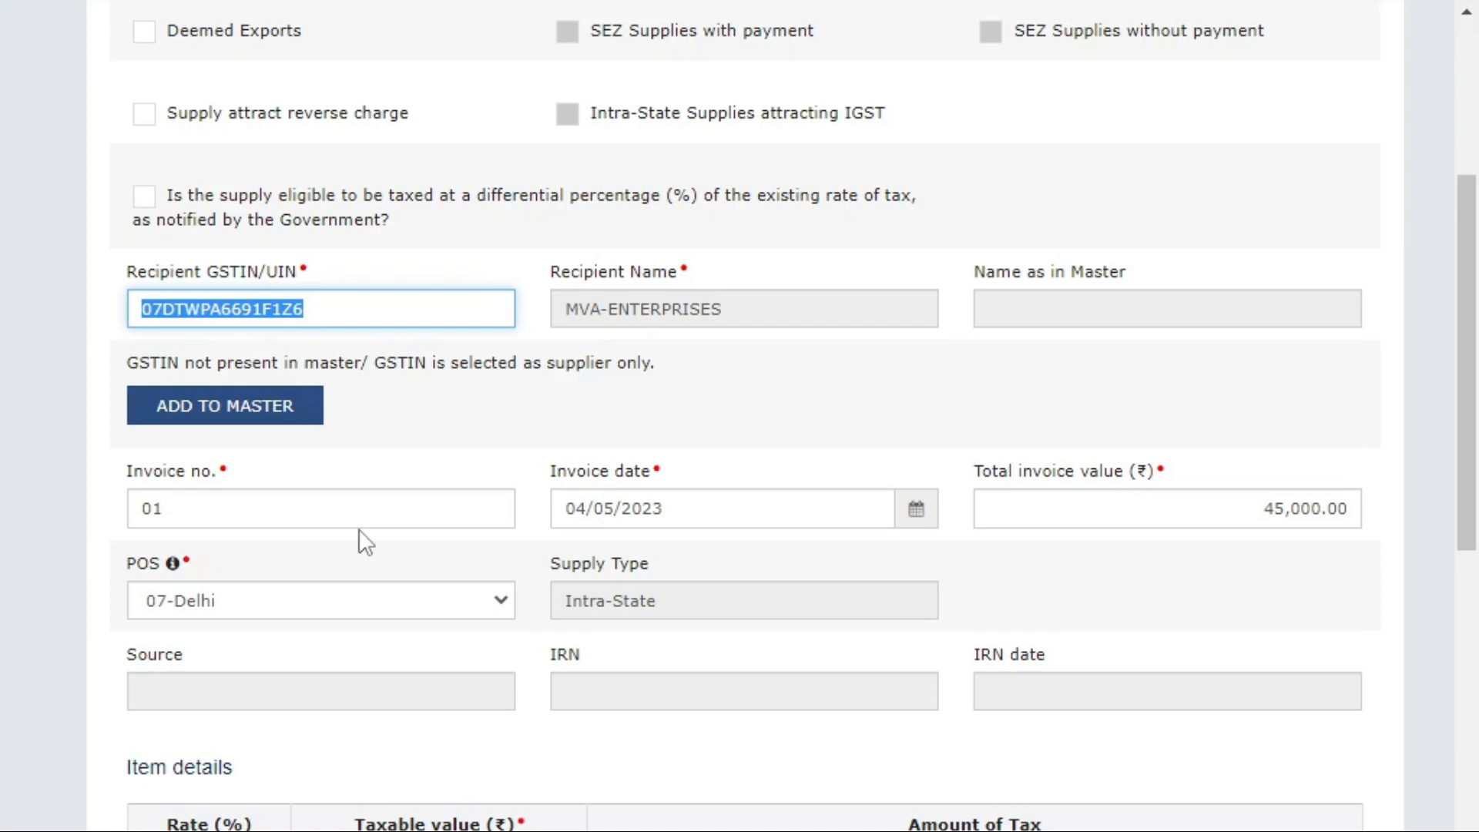
{"action": "scroll", "coordinate": [509, 354], "scroll_direction": "down", "scroll_amount": 10}
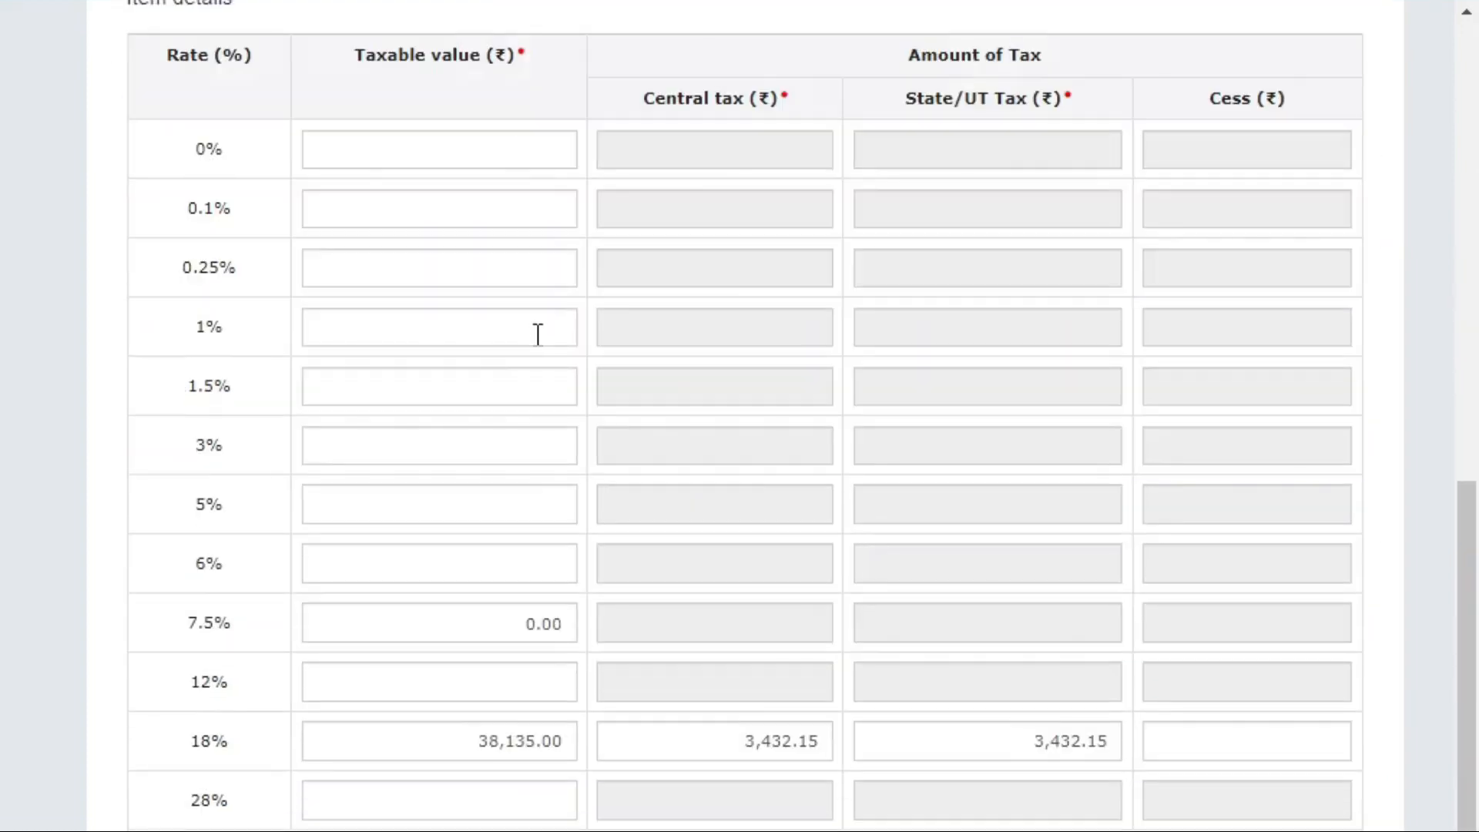
{"action": "scroll", "coordinate": [547, 552], "scroll_direction": "down", "scroll_amount": 3}
{"action": "left_click", "coordinate": [1322, 775]}
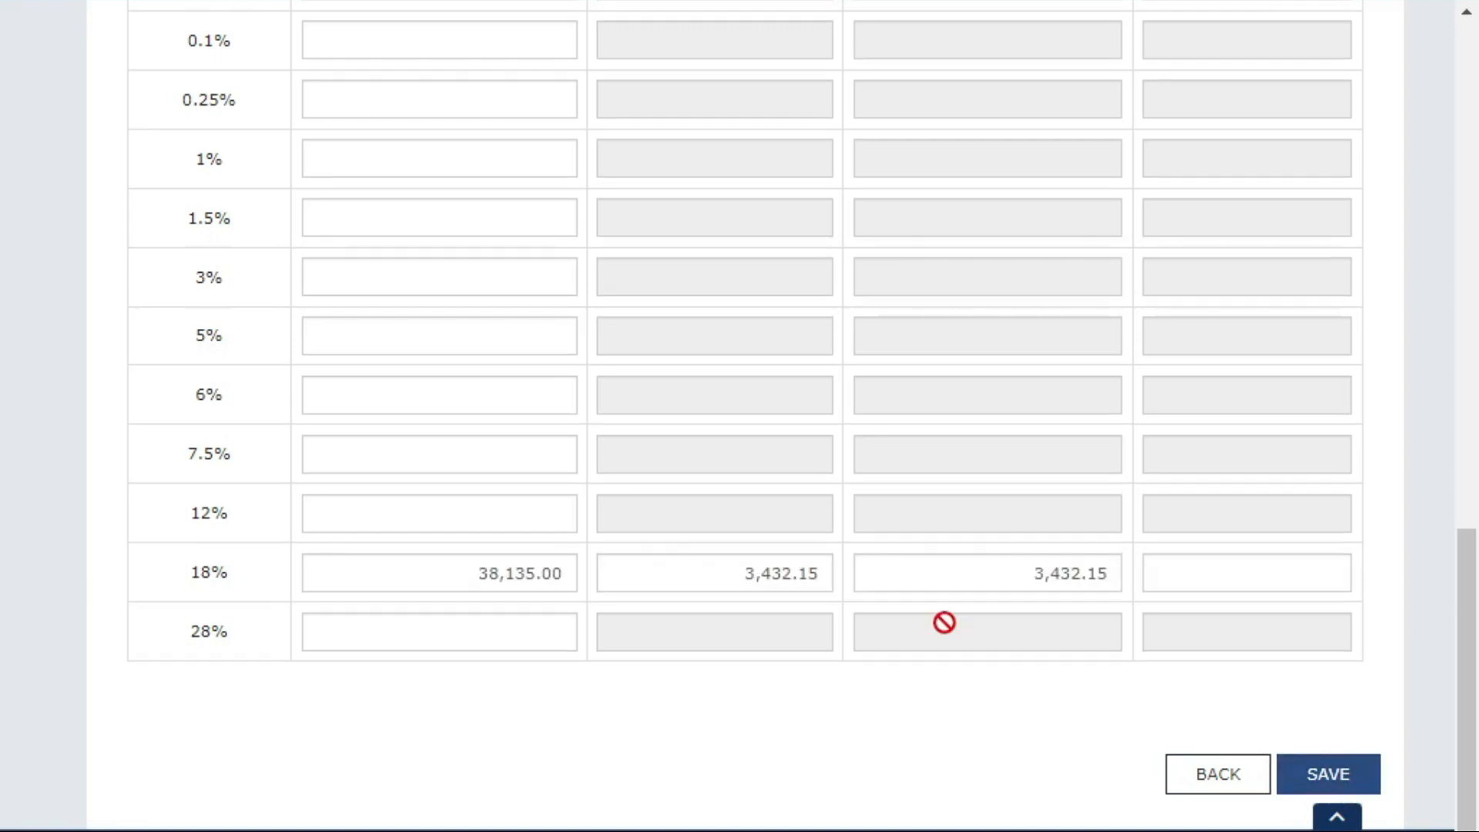
{"action": "left_click", "coordinate": [1291, 774]}
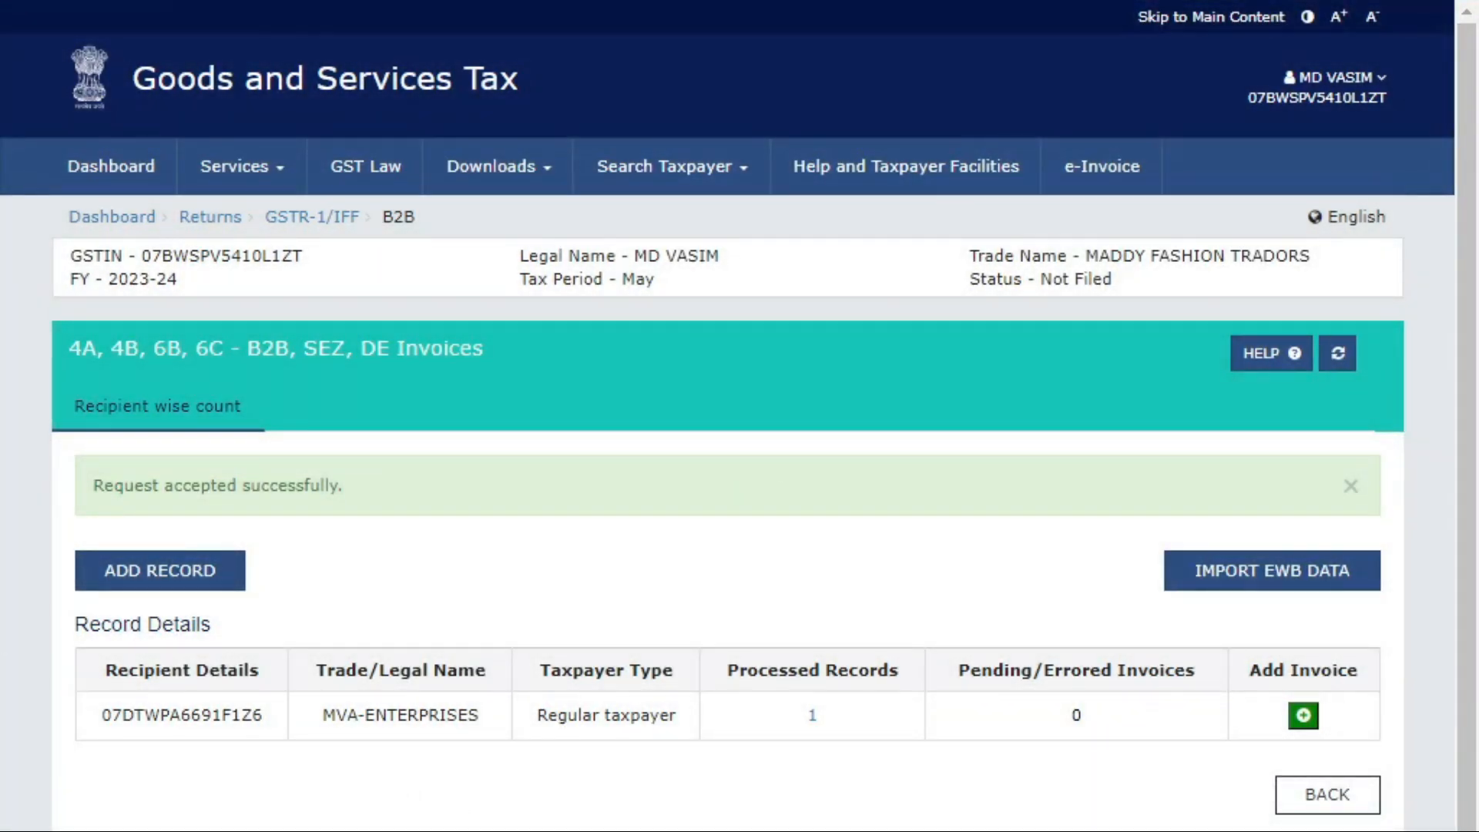
{"action": "left_click", "coordinate": [239, 589]}
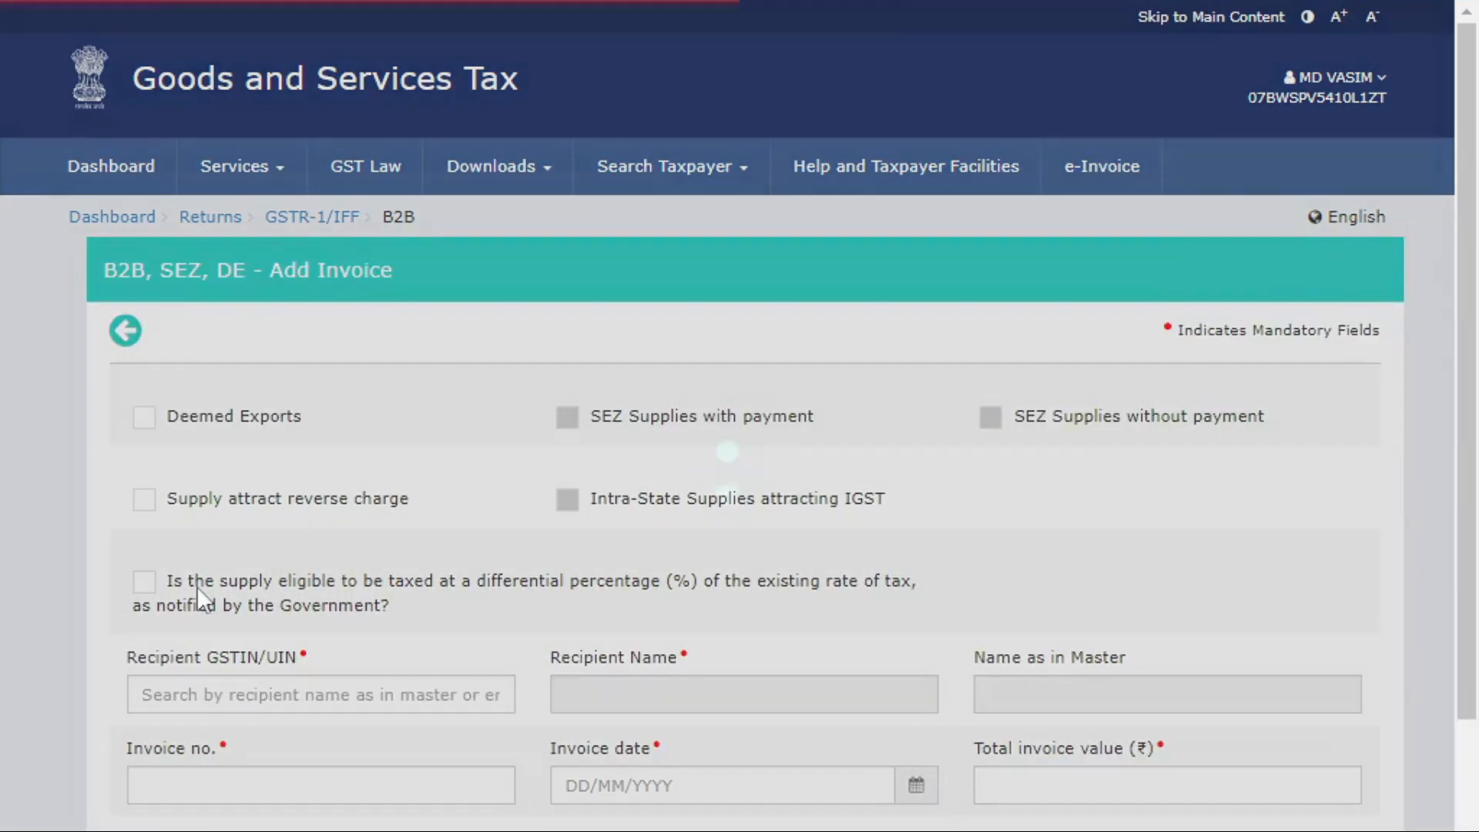
{"action": "scroll", "coordinate": [702, 420], "scroll_direction": "down", "scroll_amount": 3}
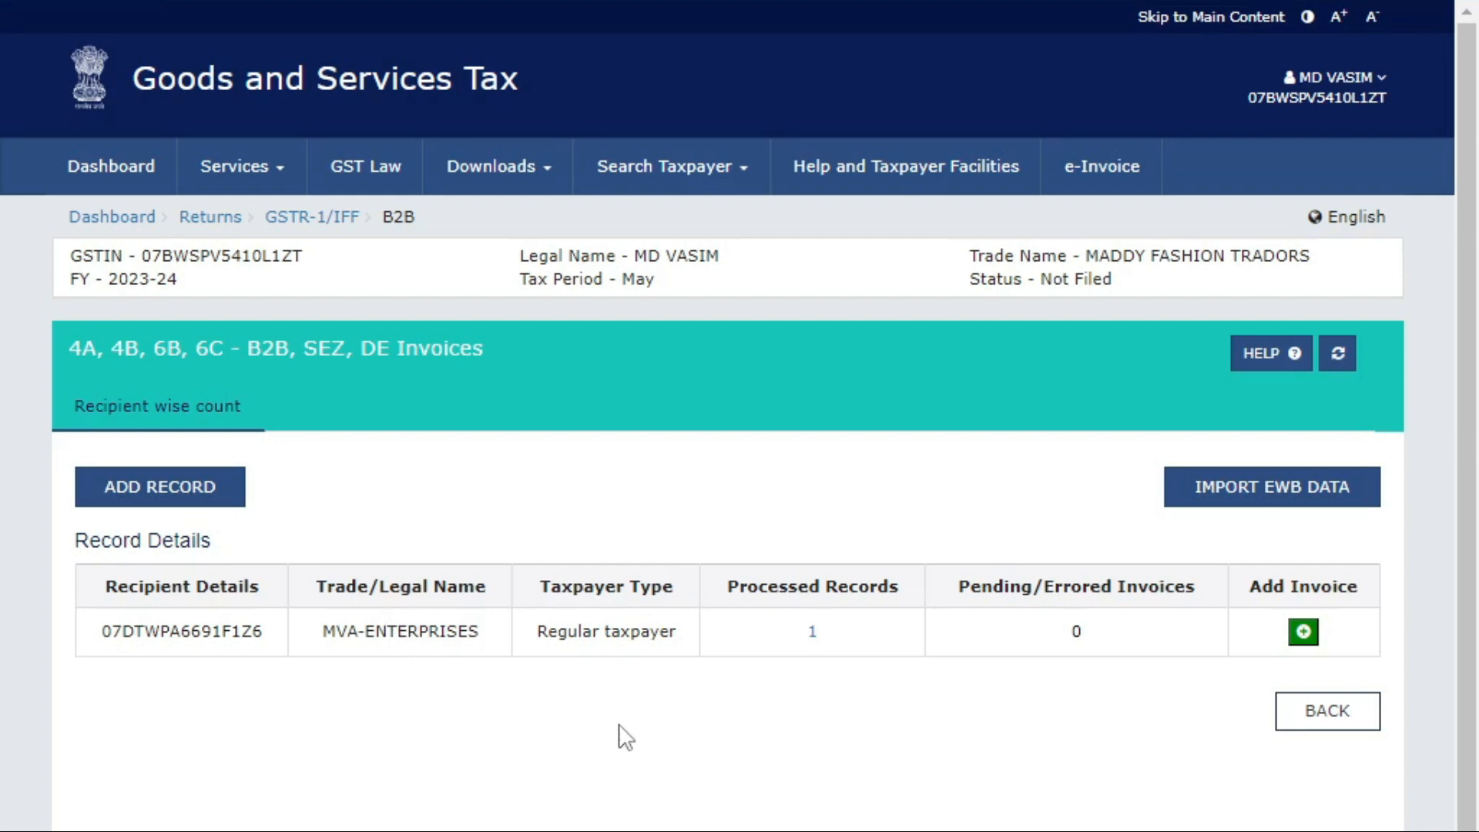
List the recipient's processed invoices and open invoice 01 for editing.
{"action": "left_click", "coordinate": [812, 638]}
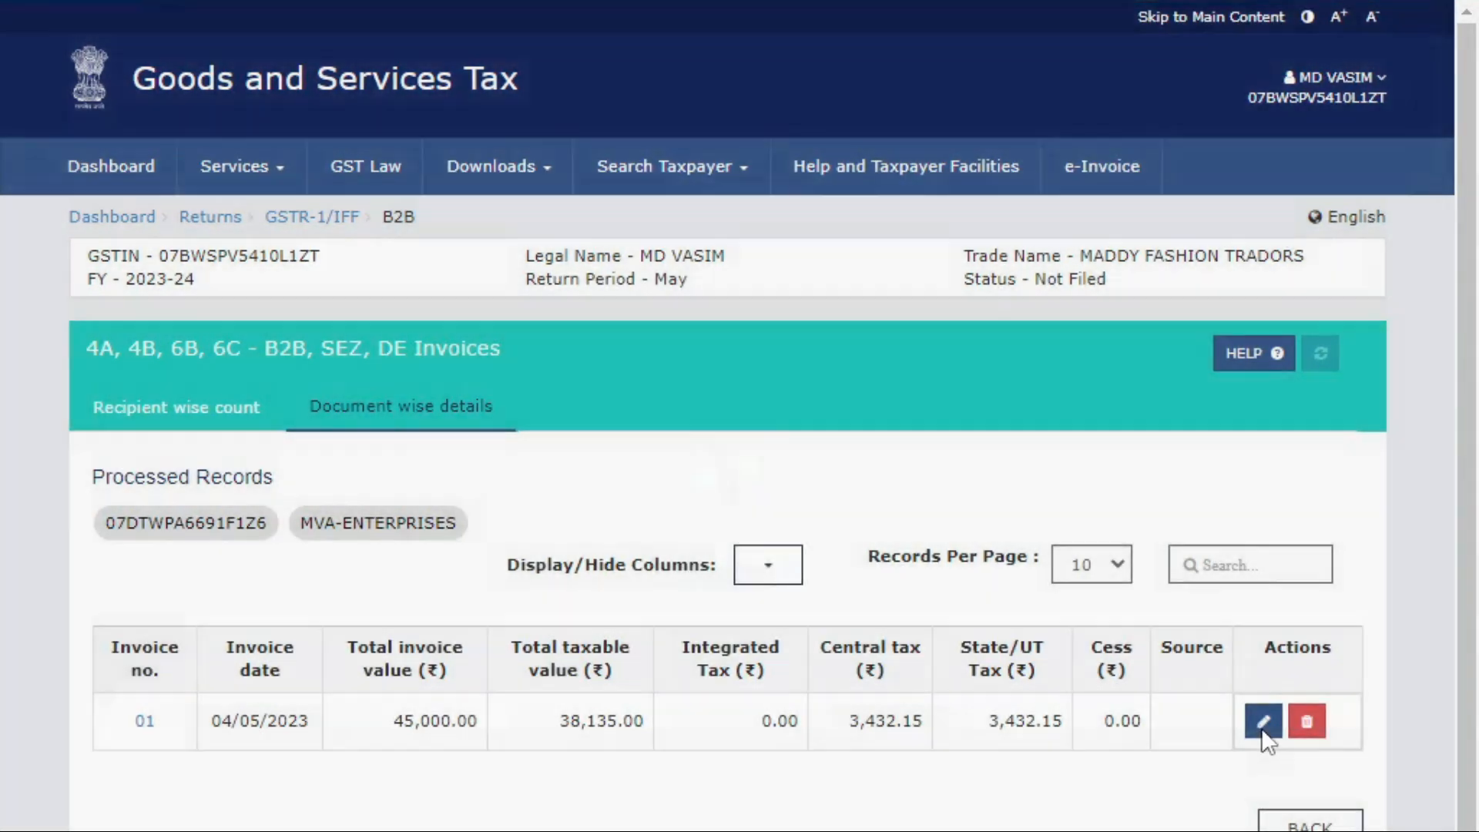
{"action": "left_click", "coordinate": [1263, 728]}
{"action": "scroll", "coordinate": [413, 410], "scroll_direction": "down", "scroll_amount": 5}
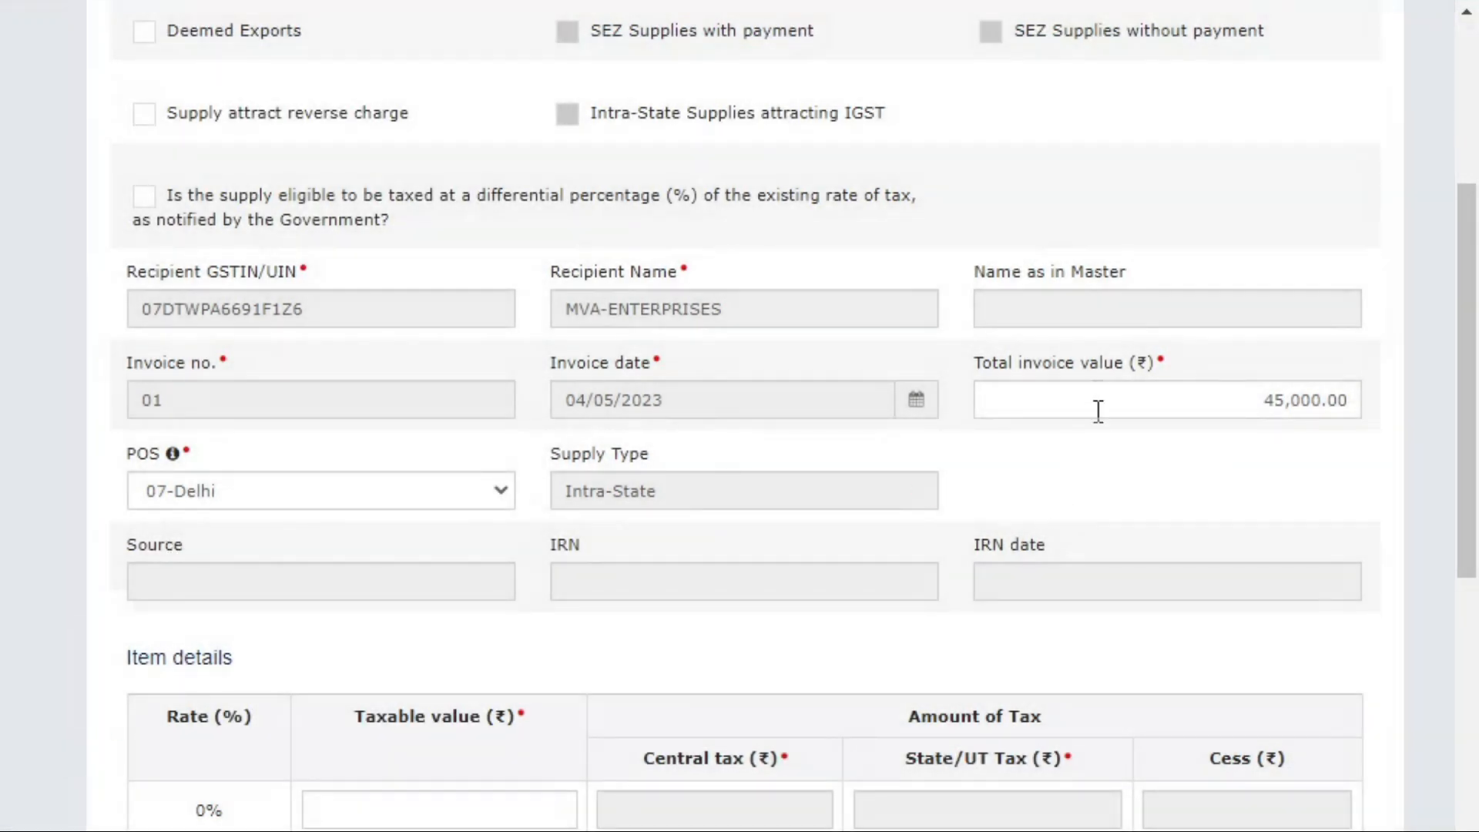
{"action": "left_click", "coordinate": [1098, 411]}
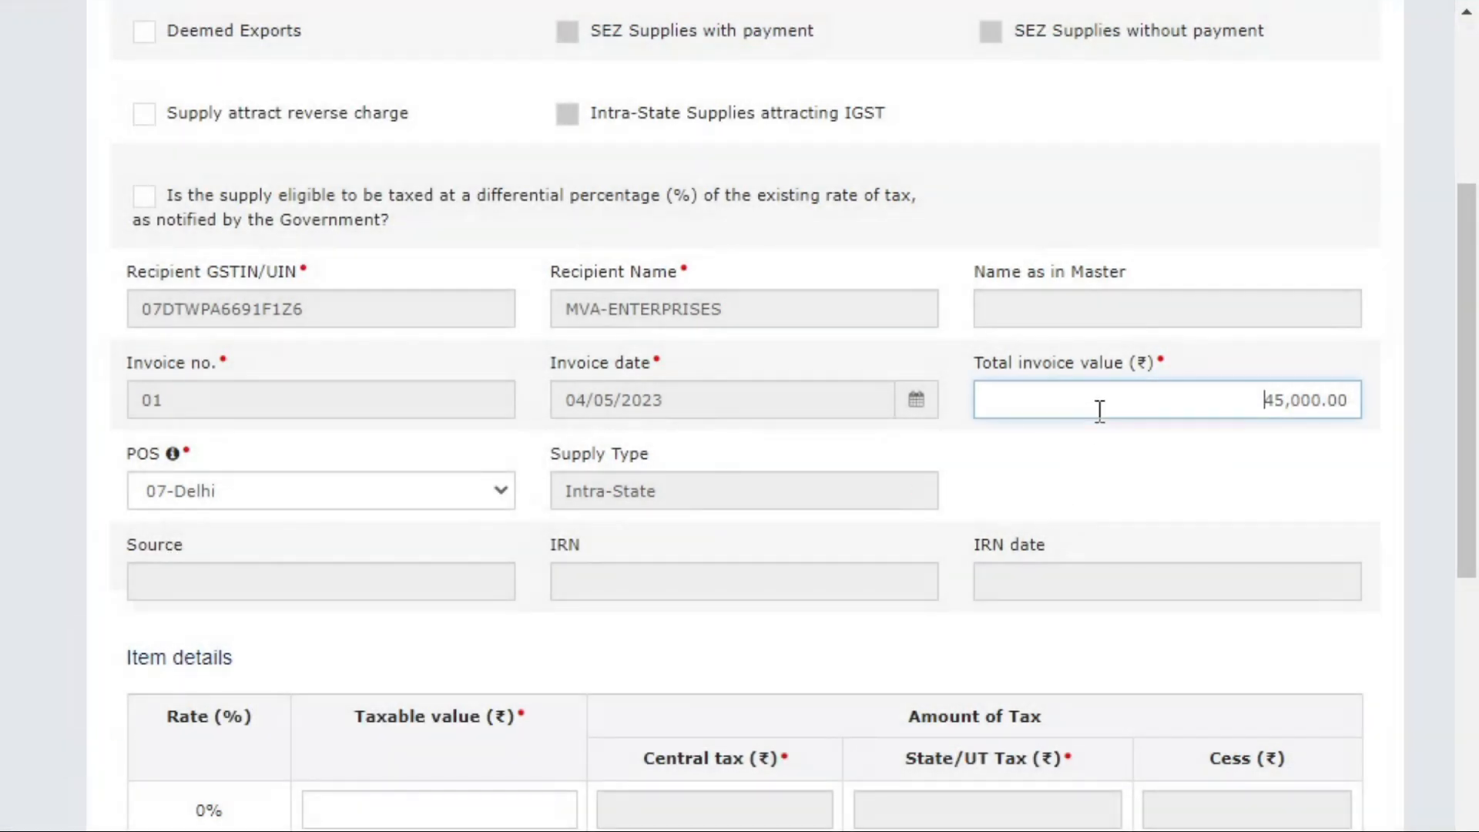
Leave invoice 01's edit form without saving any changes.
{"action": "scroll", "coordinate": [2, 797], "scroll_direction": "down", "scroll_amount": 7}
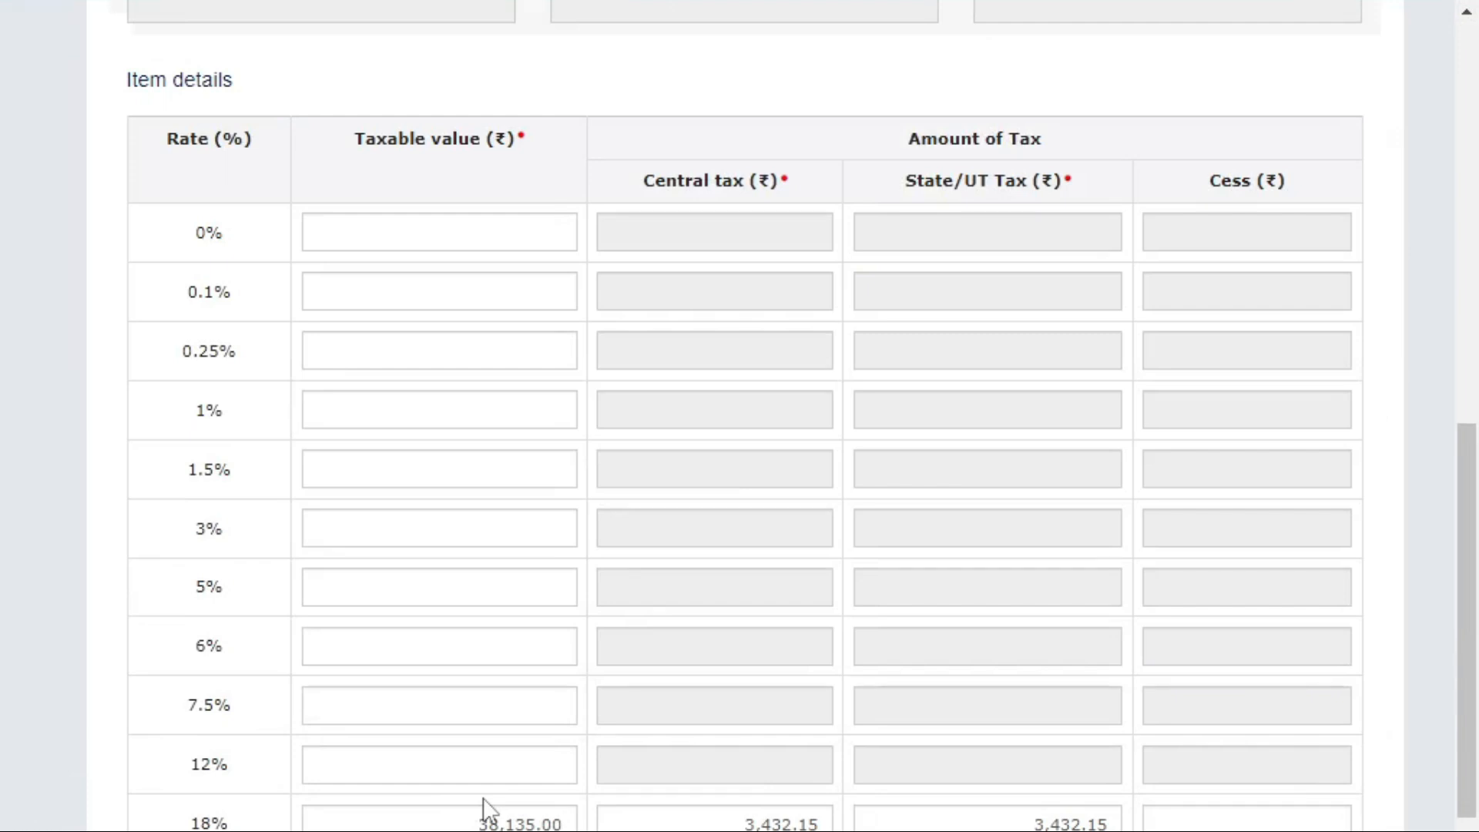
{"action": "scroll", "coordinate": [484, 809], "scroll_direction": "down", "scroll_amount": 3}
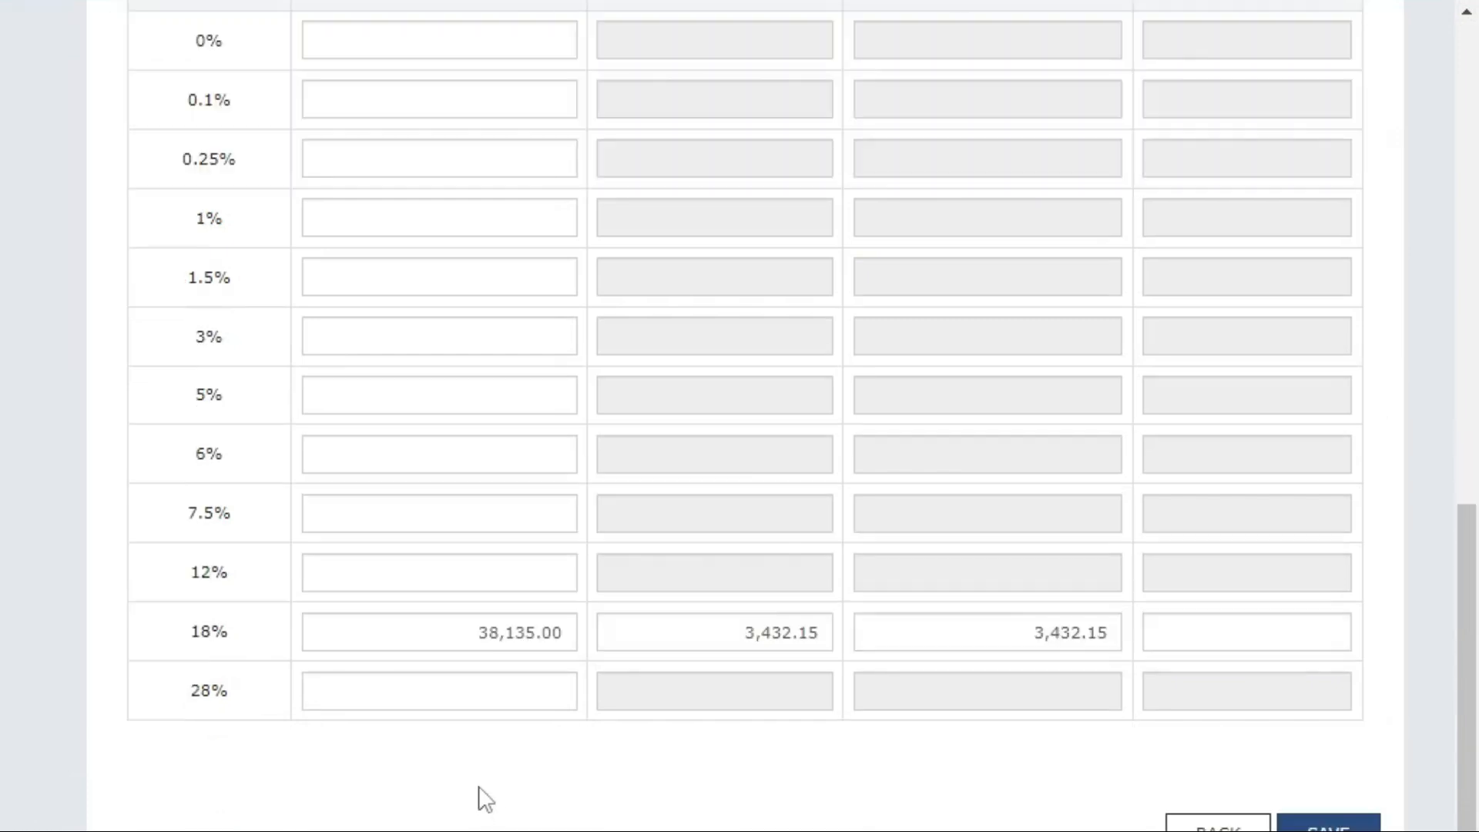
{"action": "scroll", "coordinate": [490, 786], "scroll_direction": "up", "scroll_amount": 5}
{"action": "scroll", "coordinate": [493, 773], "scroll_direction": "down", "scroll_amount": 5}
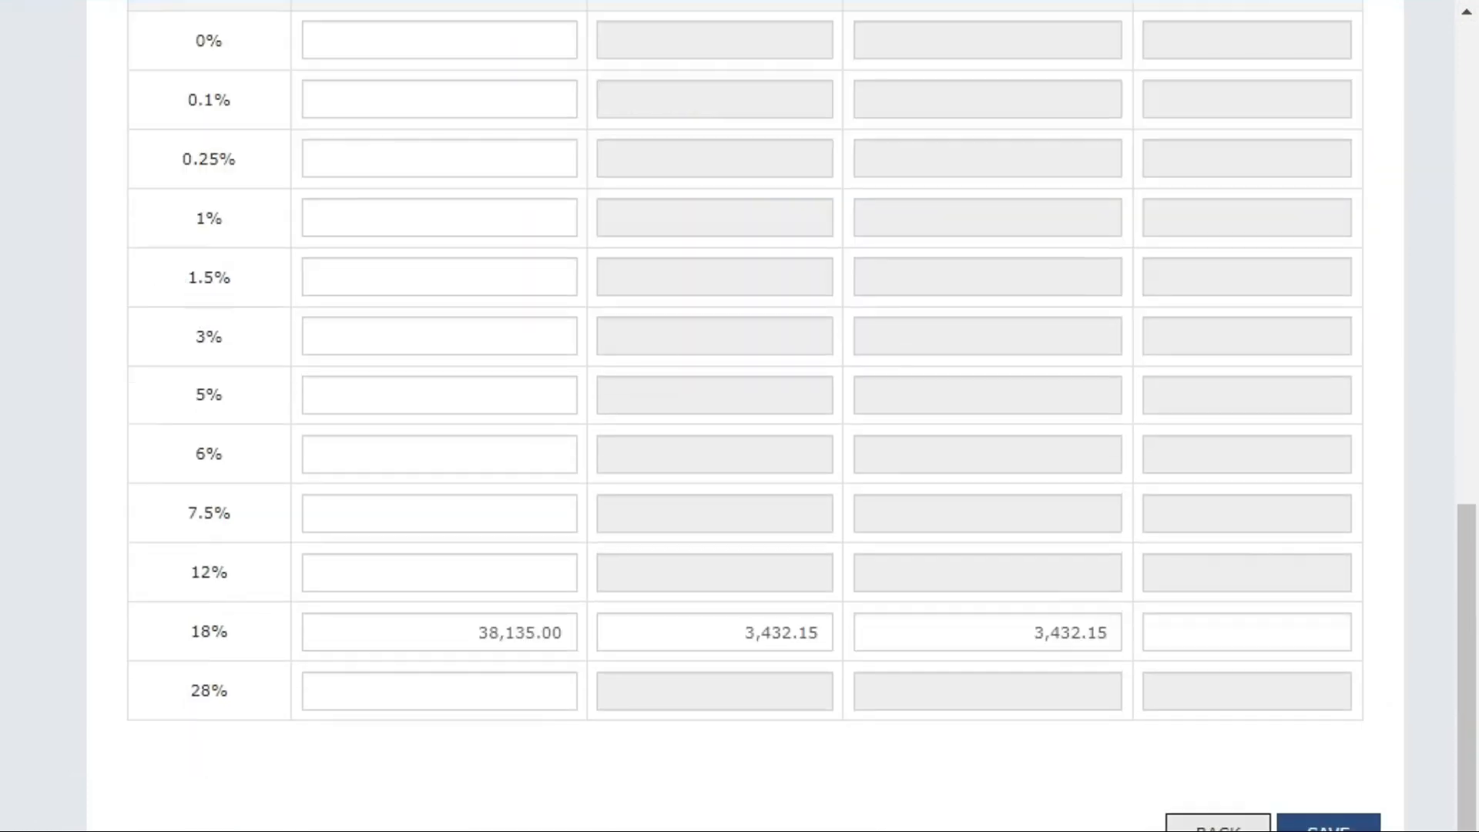
{"action": "scroll", "coordinate": [1287, 794], "scroll_direction": "up", "scroll_amount": 7}
{"action": "scroll", "coordinate": [832, 520], "scroll_direction": "down", "scroll_amount": 10}
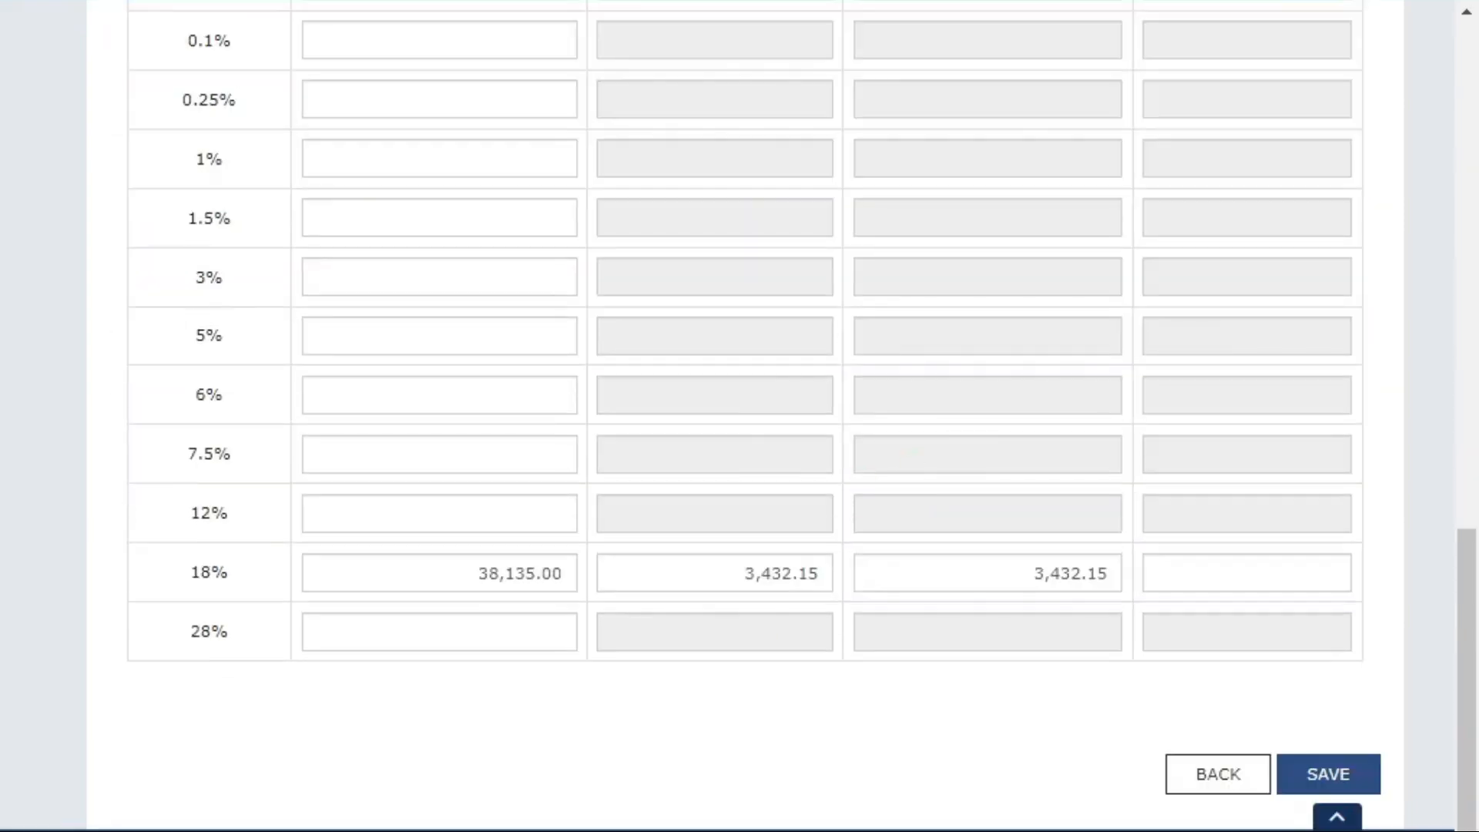
{"action": "left_click", "coordinate": [1215, 778]}
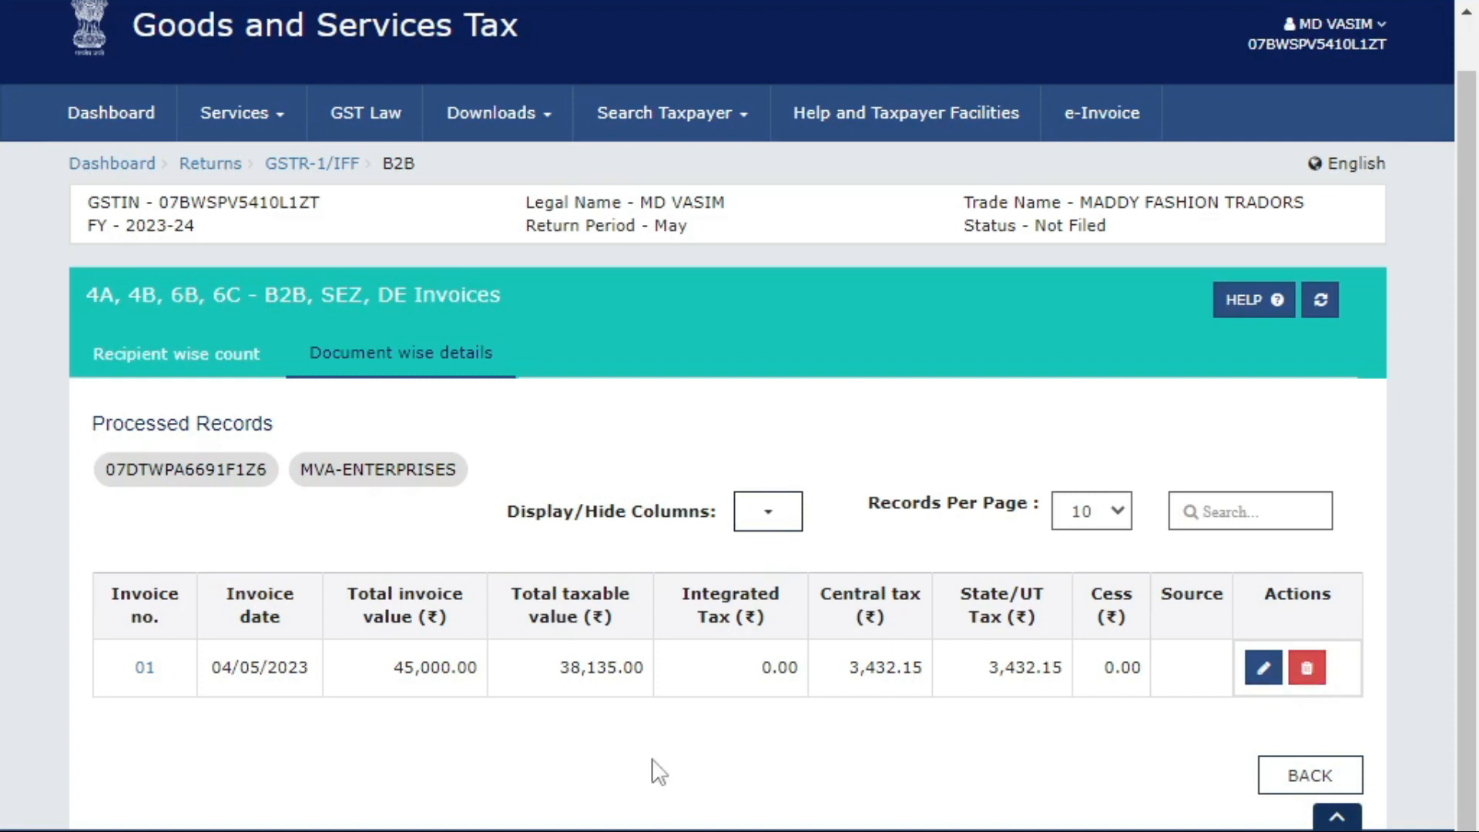
Start a new invoice for the recipient, then abandon it and return to the recipient-wise count.
{"action": "left_click", "coordinate": [1309, 775]}
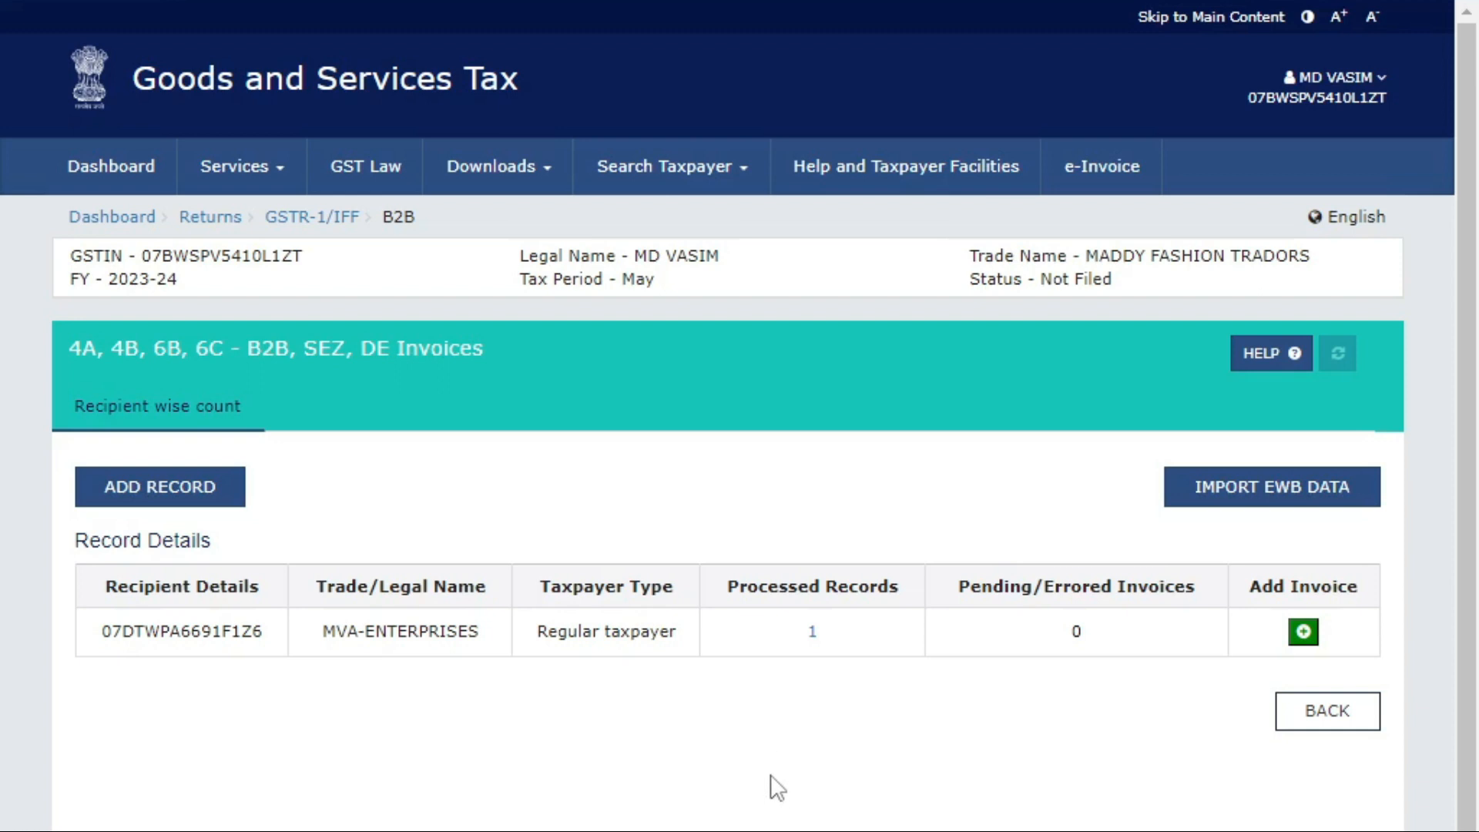
{"action": "left_click", "coordinate": [1303, 632]}
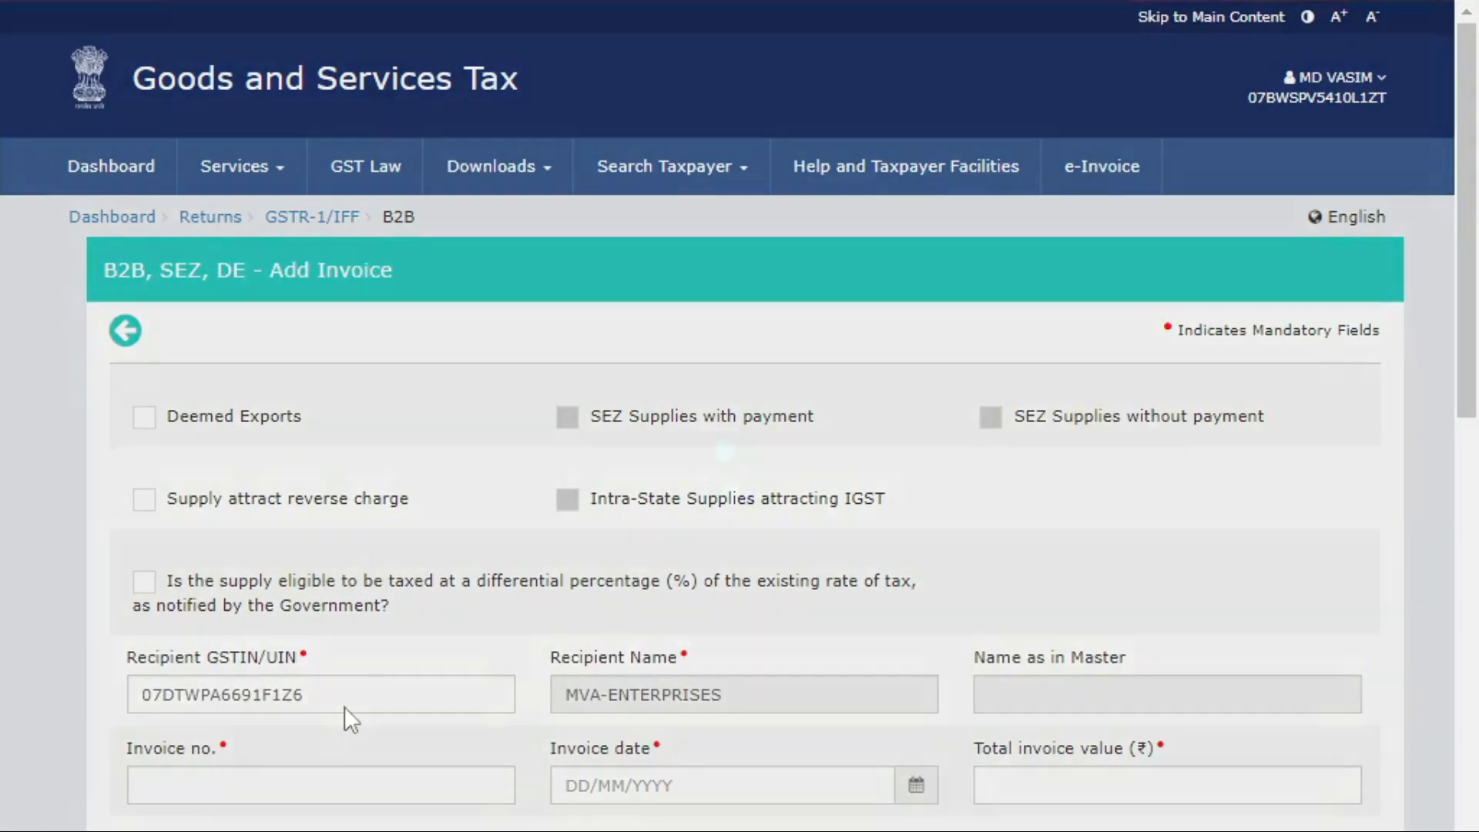
{"action": "scroll", "coordinate": [385, 607], "scroll_direction": "down", "scroll_amount": 2}
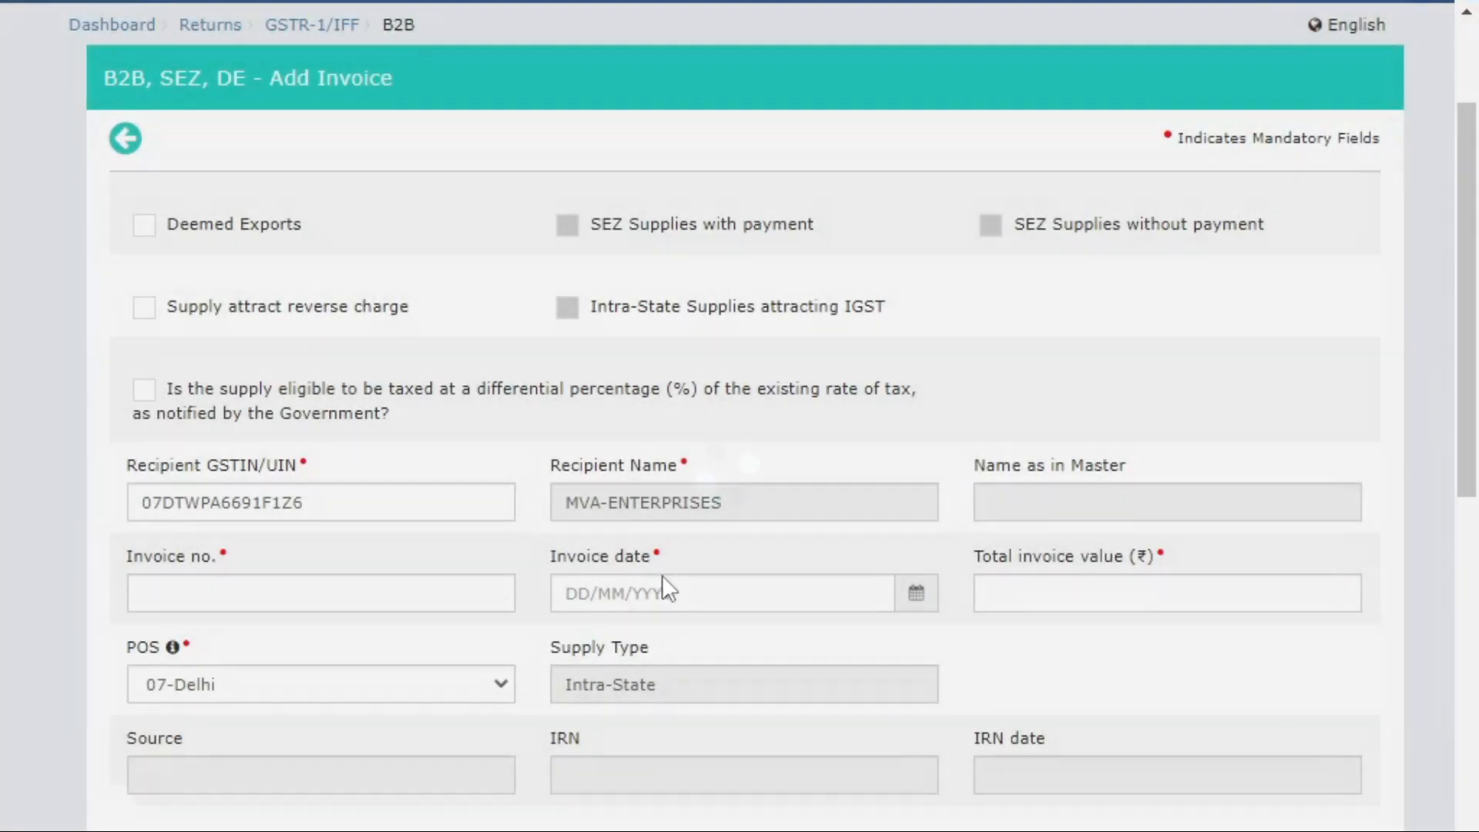
{"action": "scroll", "coordinate": [429, 593], "scroll_direction": "down", "scroll_amount": 6}
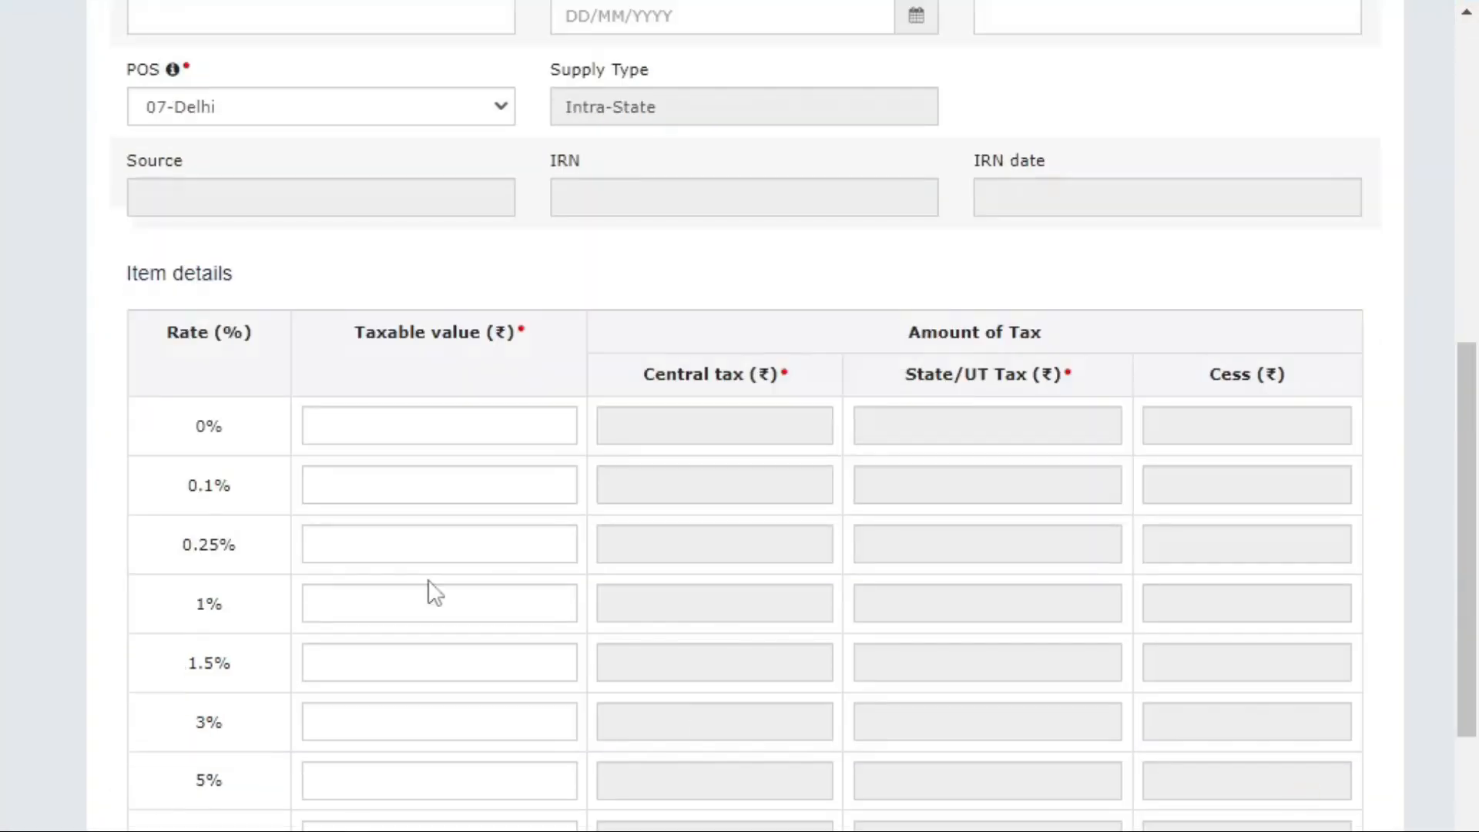
{"action": "scroll", "coordinate": [1403, 709], "scroll_direction": "down", "scroll_amount": 5}
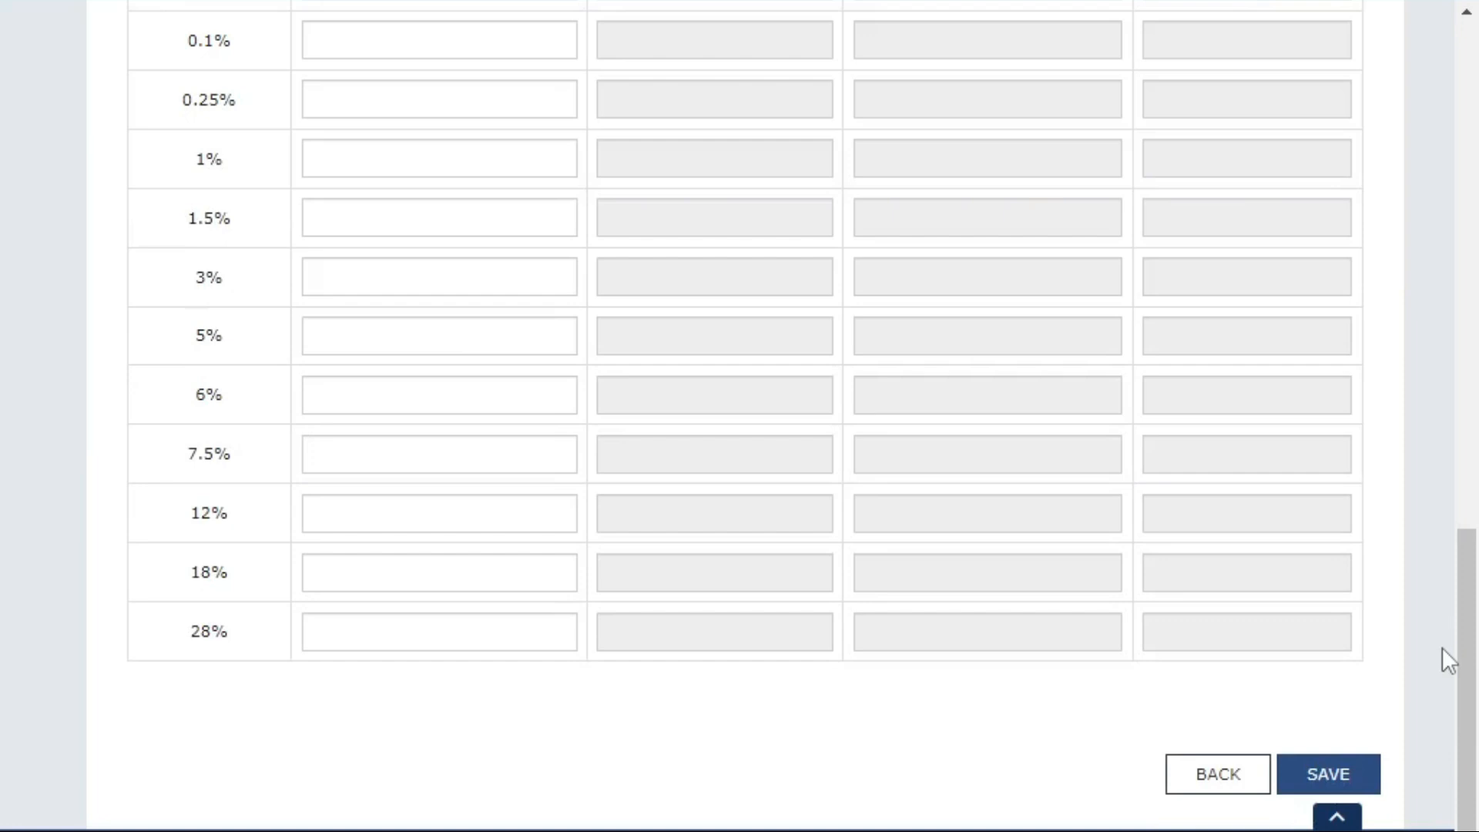
{"action": "left_click", "coordinate": [1209, 774]}
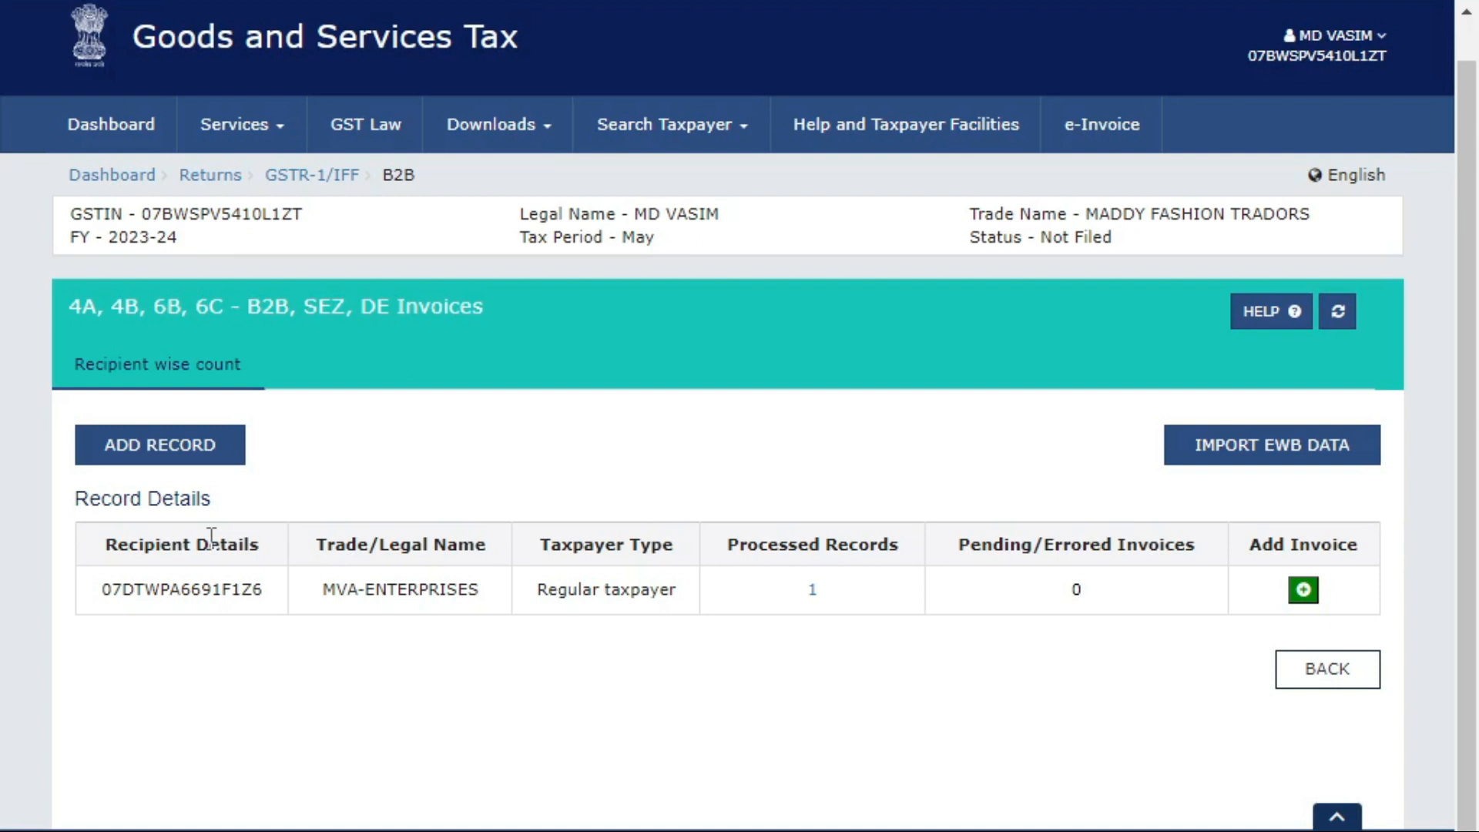
Go back to the May IFF summary and open the 9B Credit / Debit Notes (Registered) tile.
{"action": "left_click", "coordinate": [1317, 685]}
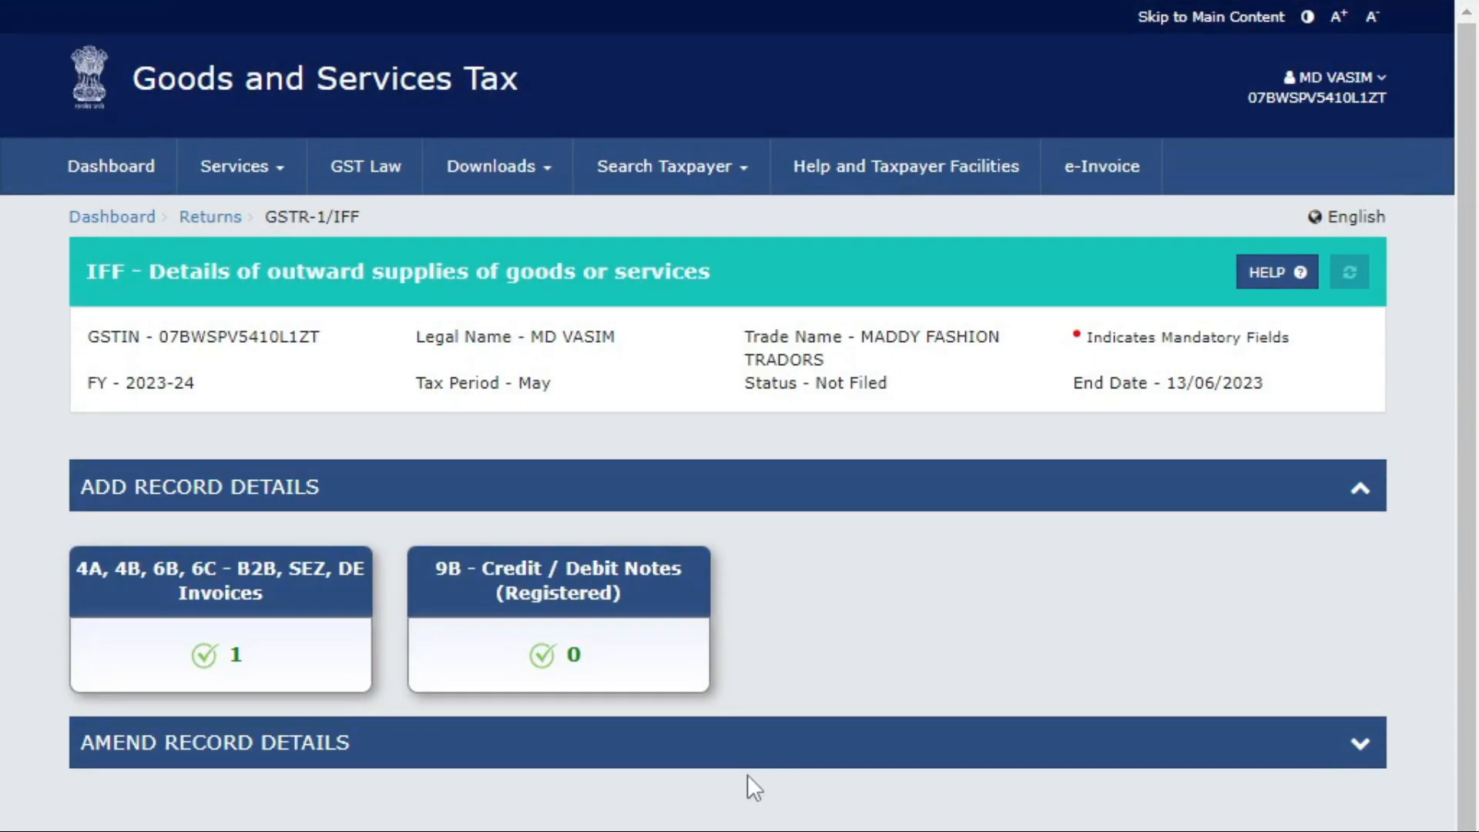
{"action": "left_click", "coordinate": [530, 606]}
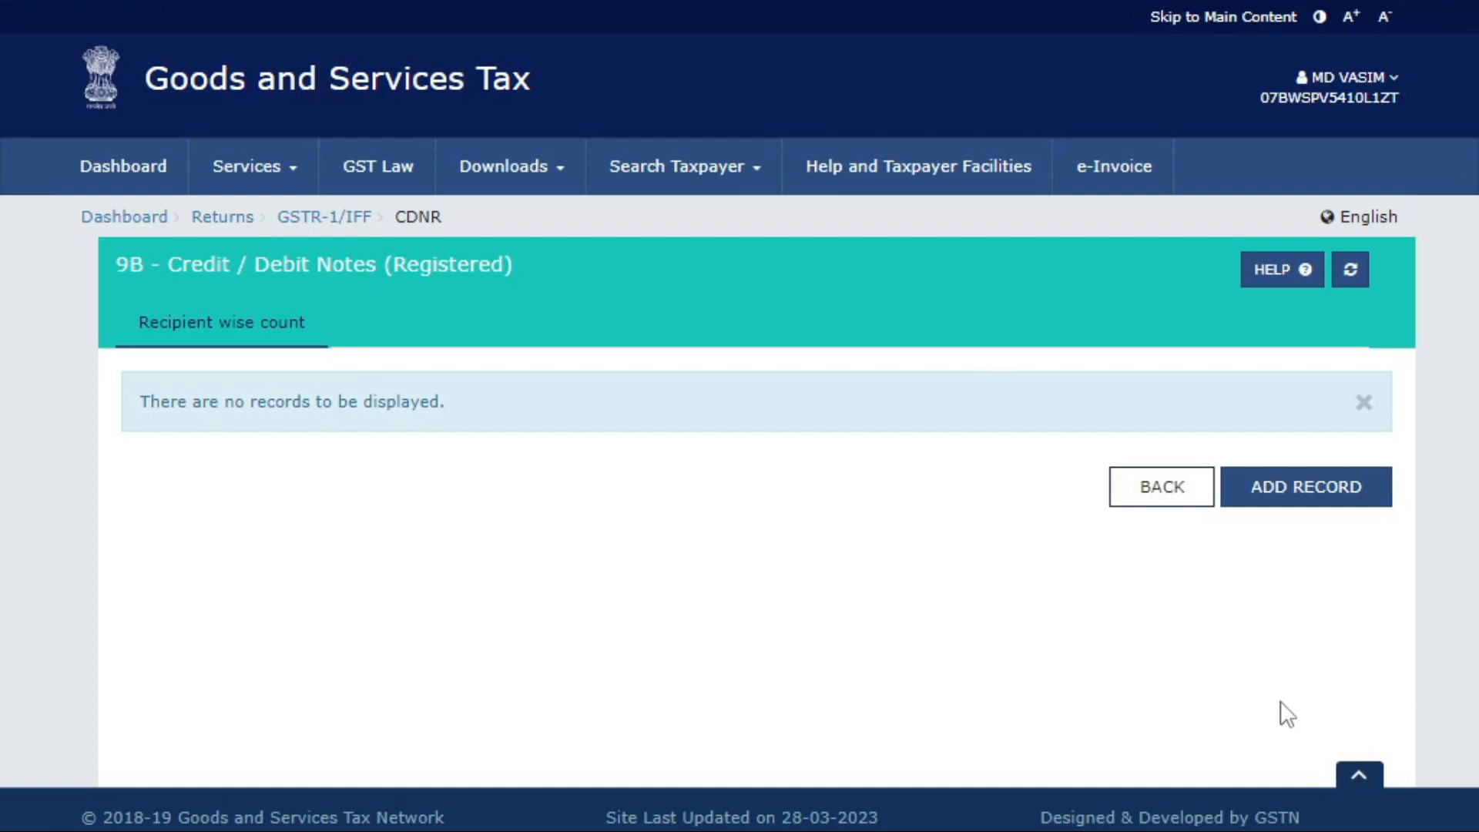
{"action": "left_click", "coordinate": [1305, 504]}
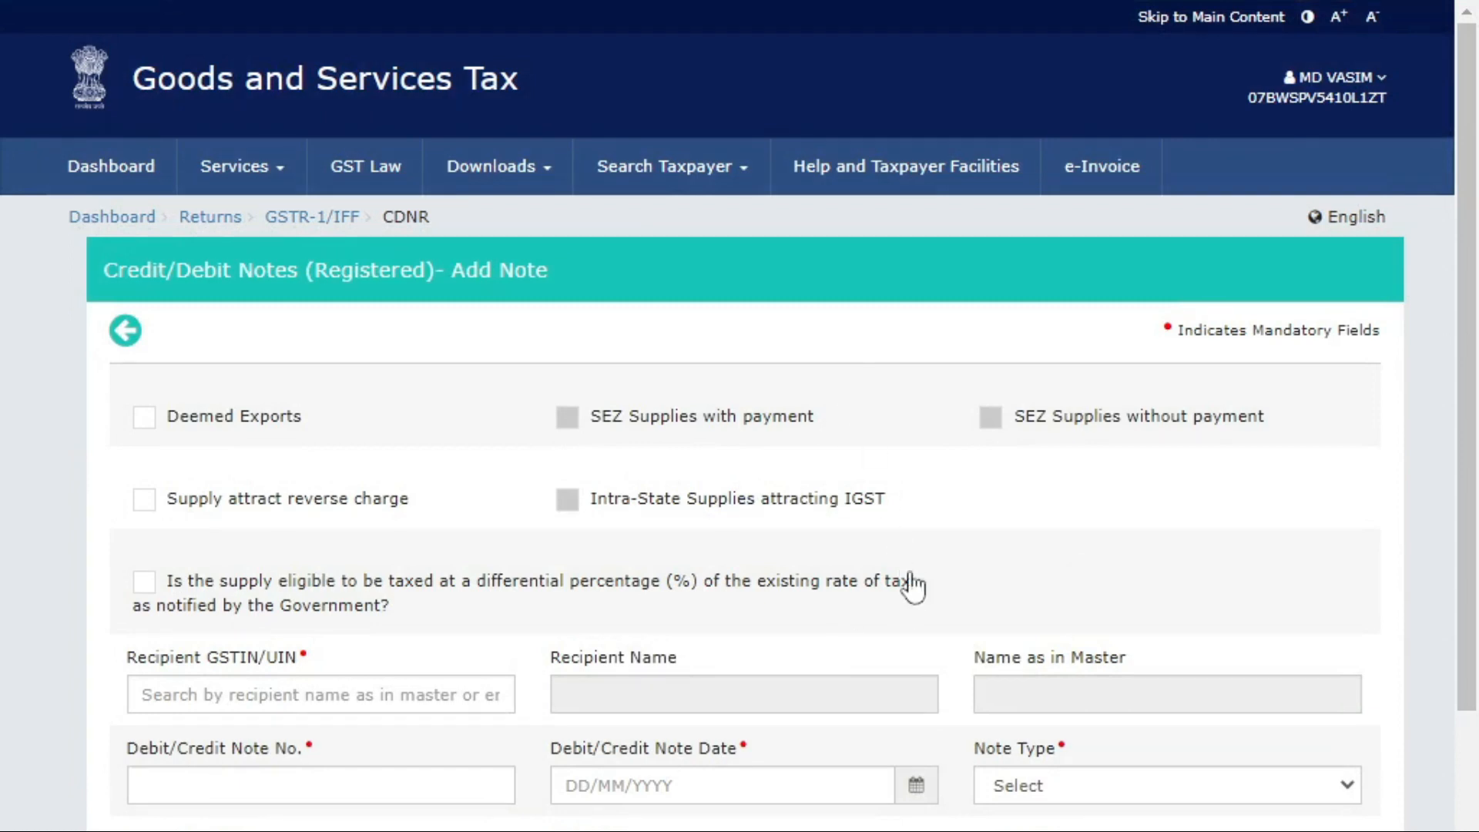
Start entering the recipient GSTIN, then clear the mistaken entry from that field.
{"action": "scroll", "coordinate": [912, 586], "scroll_direction": "down", "scroll_amount": 4}
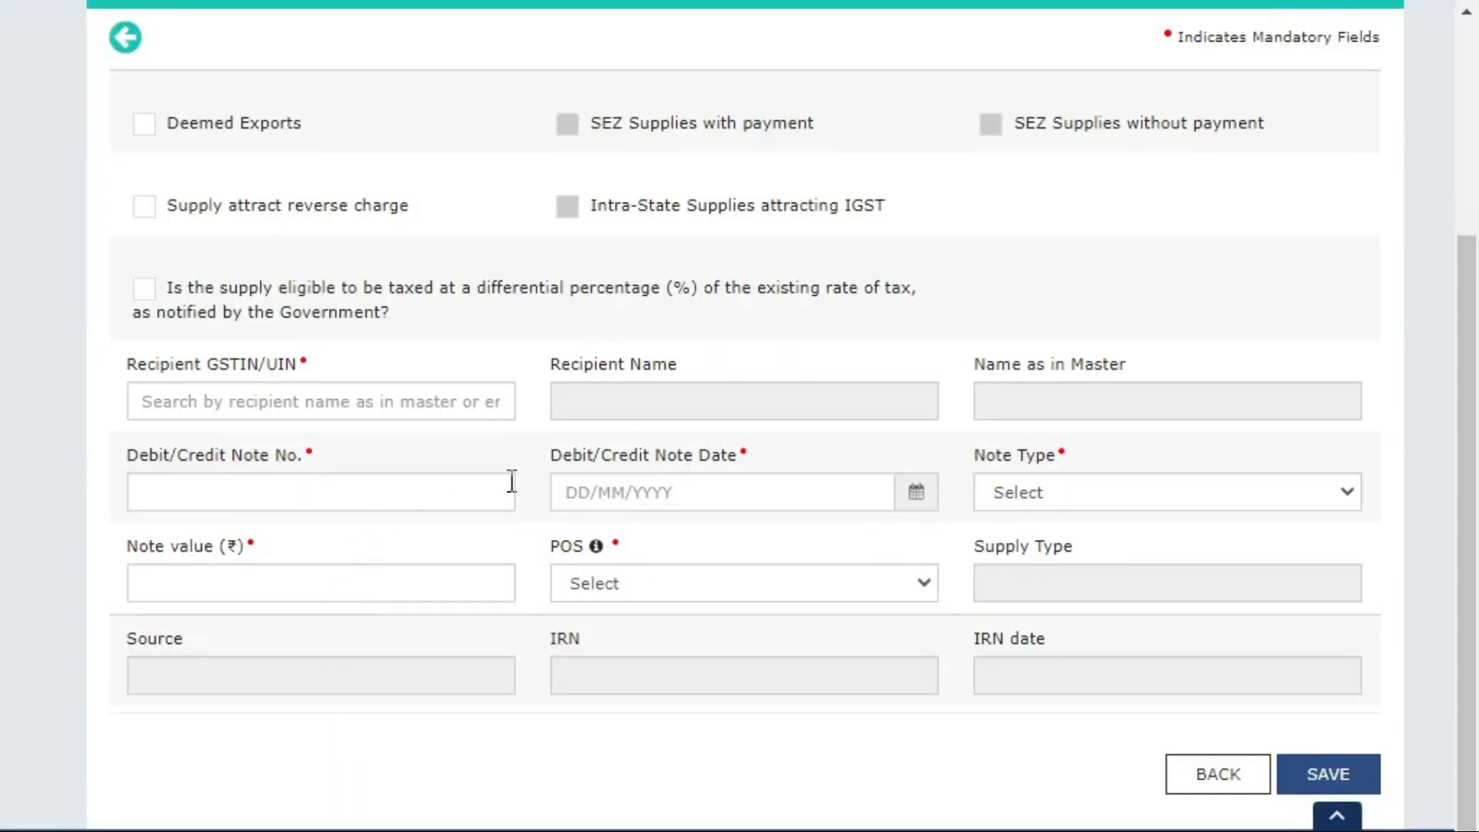
{"action": "left_click", "coordinate": [333, 412]}
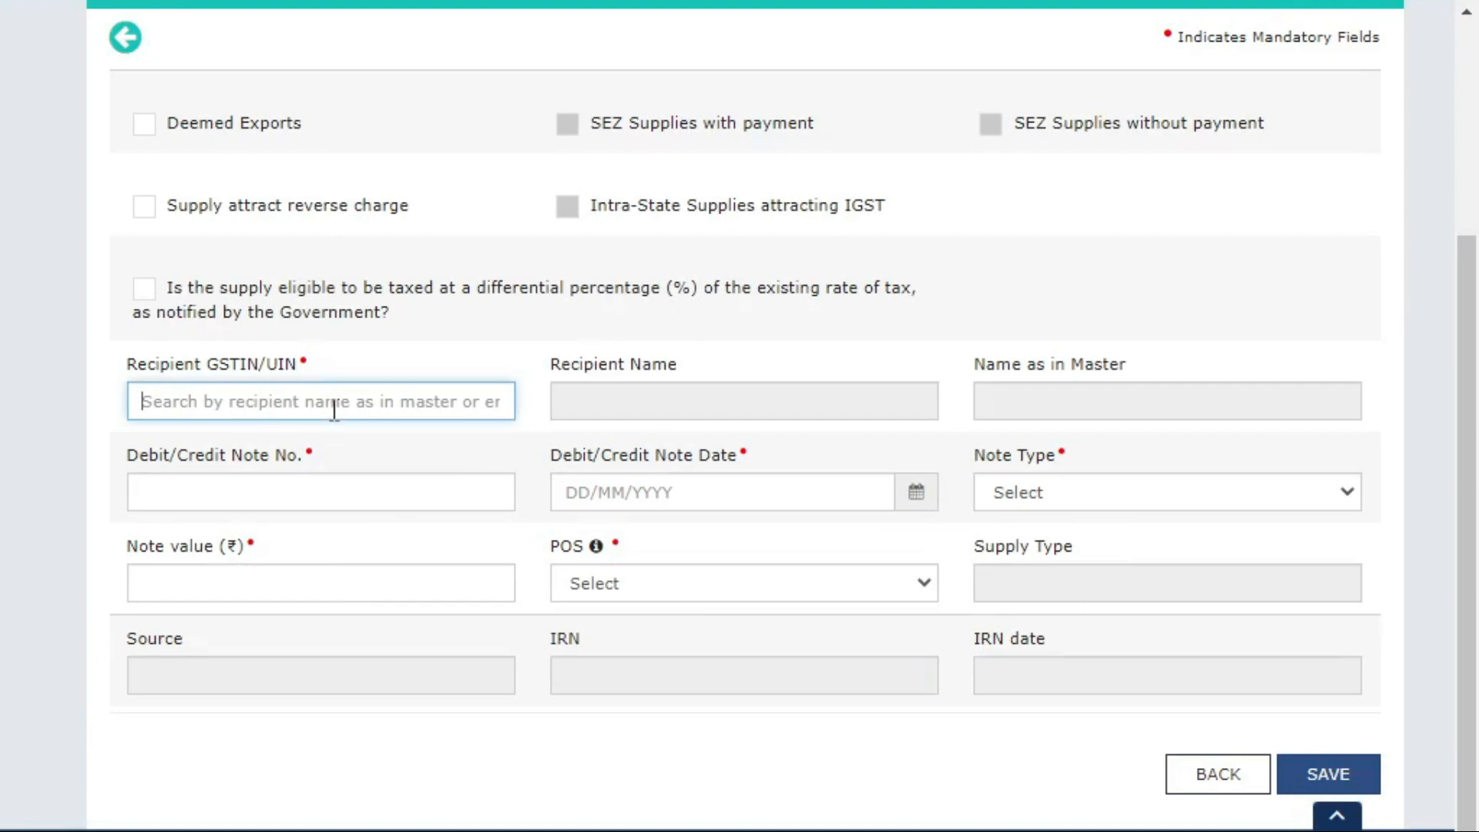
{"action": "type", "text": "38135"}
{"action": "key", "text": "ctrl+a"}
{"action": "key", "text": "BackSpace"}
Enter 25423 as the taxable value for the 18% rate.
{"action": "scroll", "coordinate": [752, 414], "scroll_direction": "down", "scroll_amount": 10}
{"action": "left_click", "coordinate": [401, 557]}
{"action": "type", "text": "25423"}
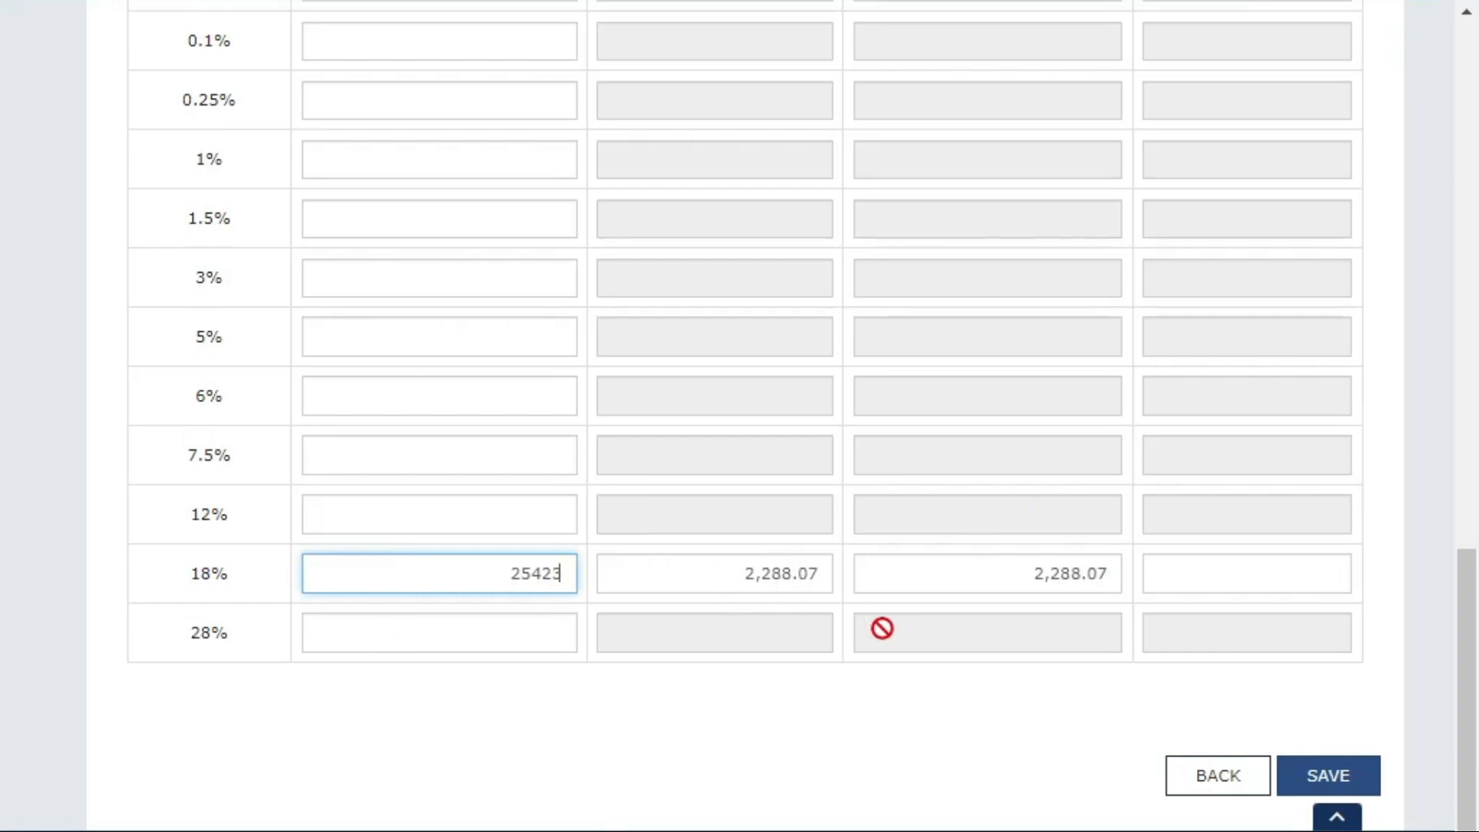
{"action": "scroll", "coordinate": [693, 694], "scroll_direction": "up", "scroll_amount": 5}
{"action": "scroll", "coordinate": [465, 716], "scroll_direction": "down", "scroll_amount": 2}
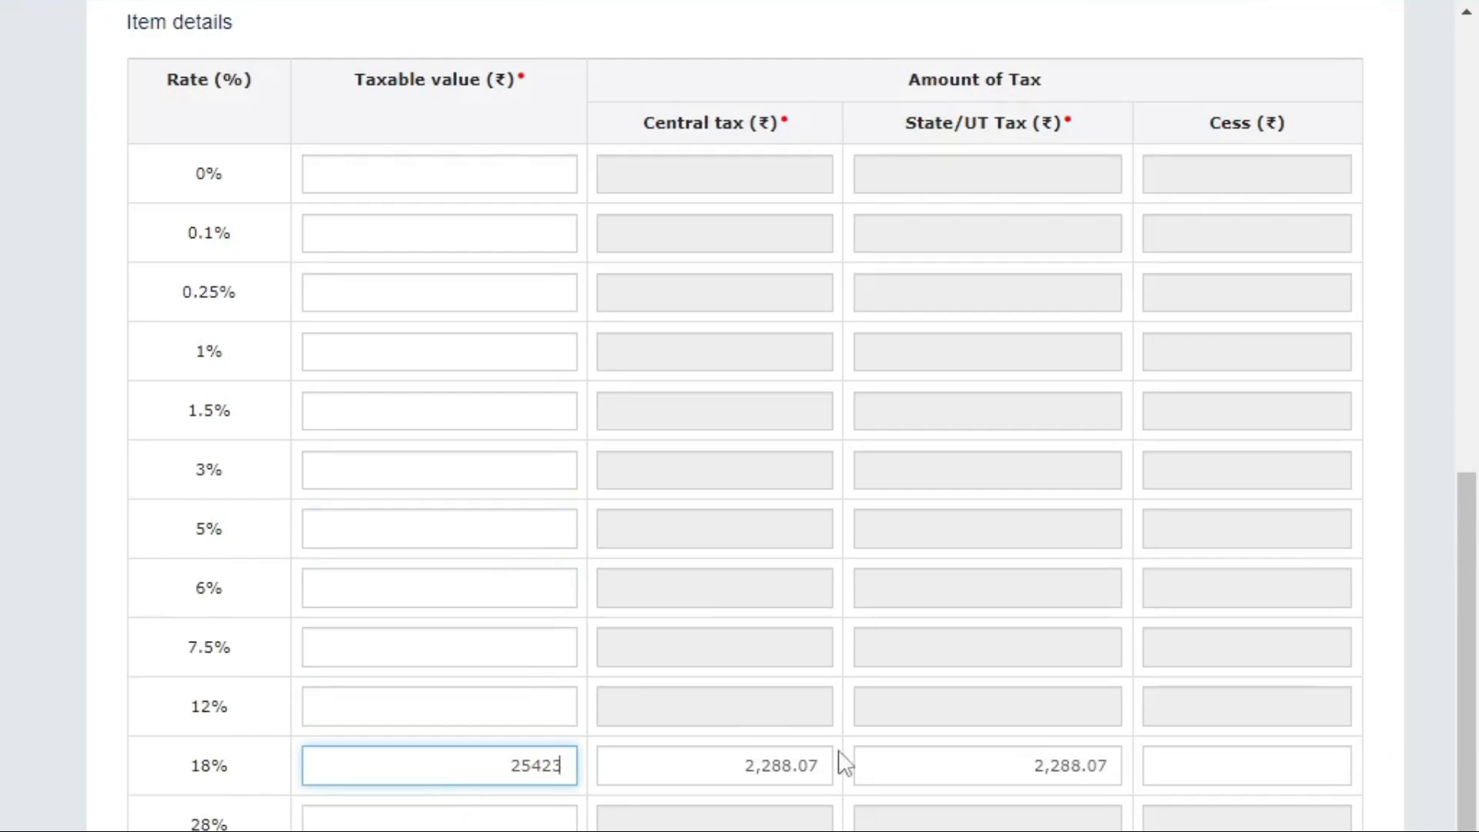
{"action": "scroll", "coordinate": [842, 762], "scroll_direction": "up", "scroll_amount": 10}
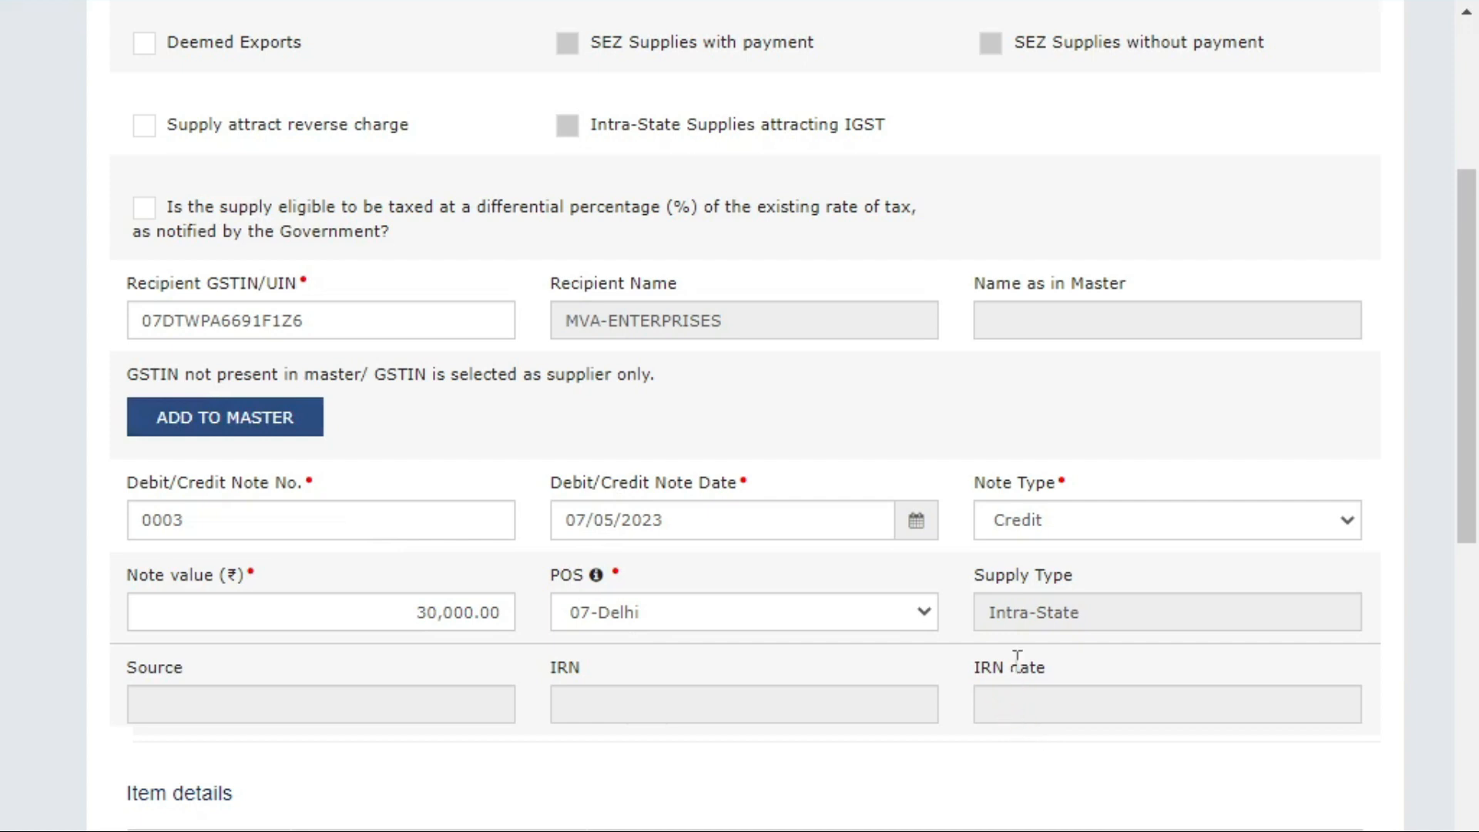
{"action": "scroll", "coordinate": [1020, 663], "scroll_direction": "down", "scroll_amount": 8}
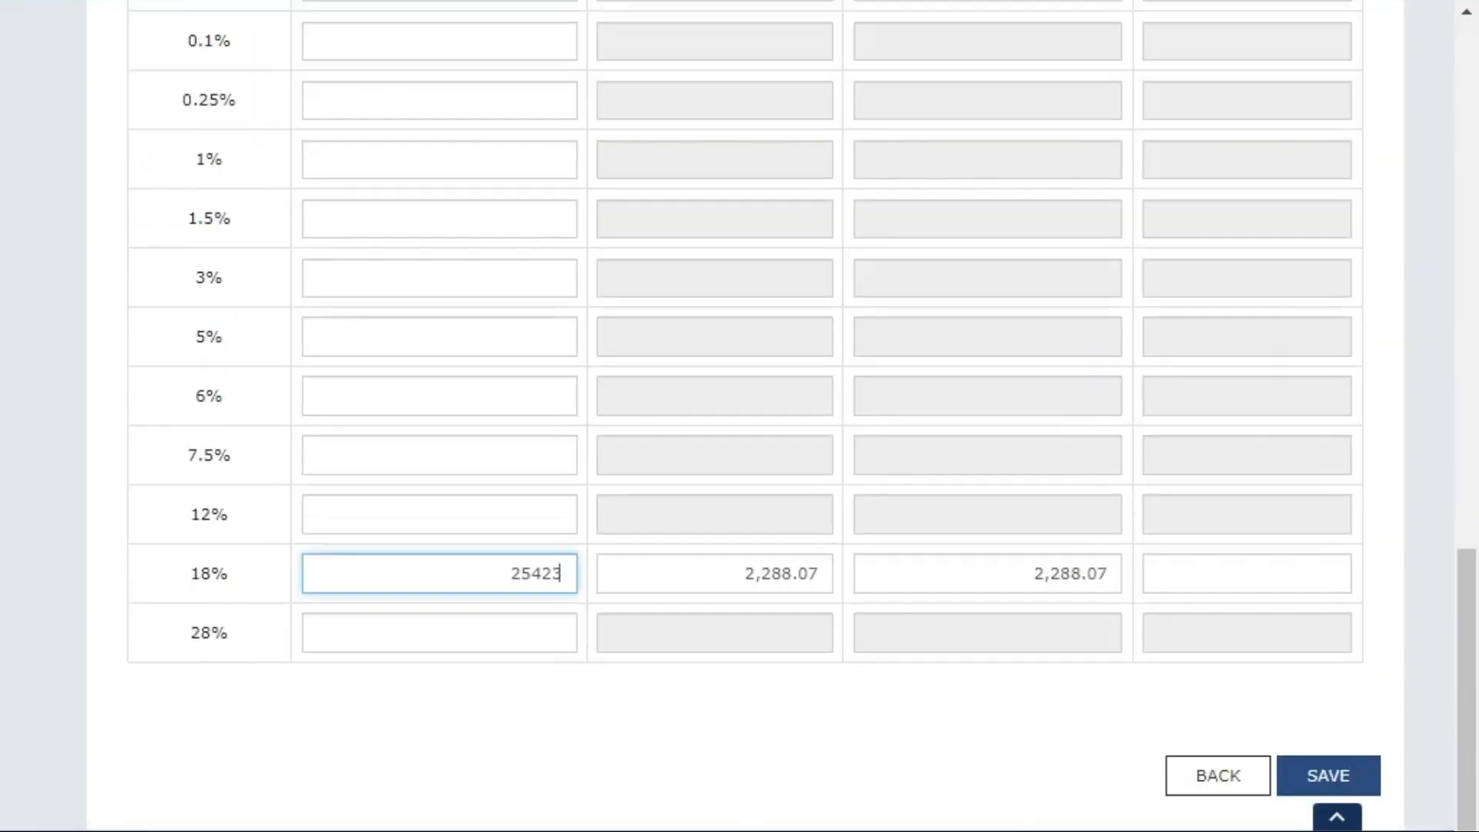
{"action": "scroll", "coordinate": [699, 647], "scroll_direction": "up", "scroll_amount": 10}
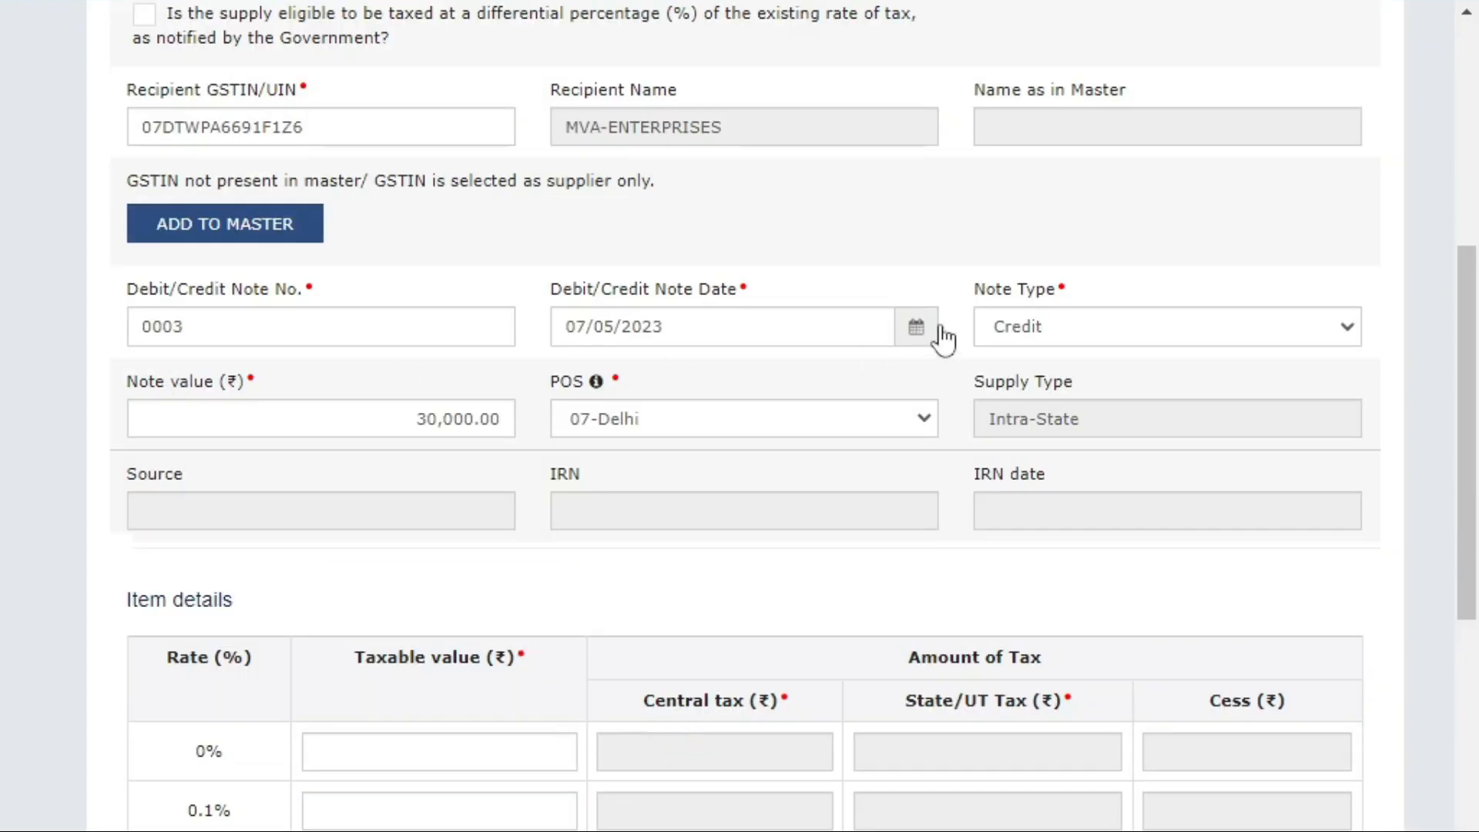
Set the note type back to Credit after briefly choosing Debit, then review the form.
{"action": "left_click", "coordinate": [996, 331]}
{"action": "left_click", "coordinate": [1016, 398]}
{"action": "left_click", "coordinate": [1106, 316]}
{"action": "left_click", "coordinate": [1044, 377]}
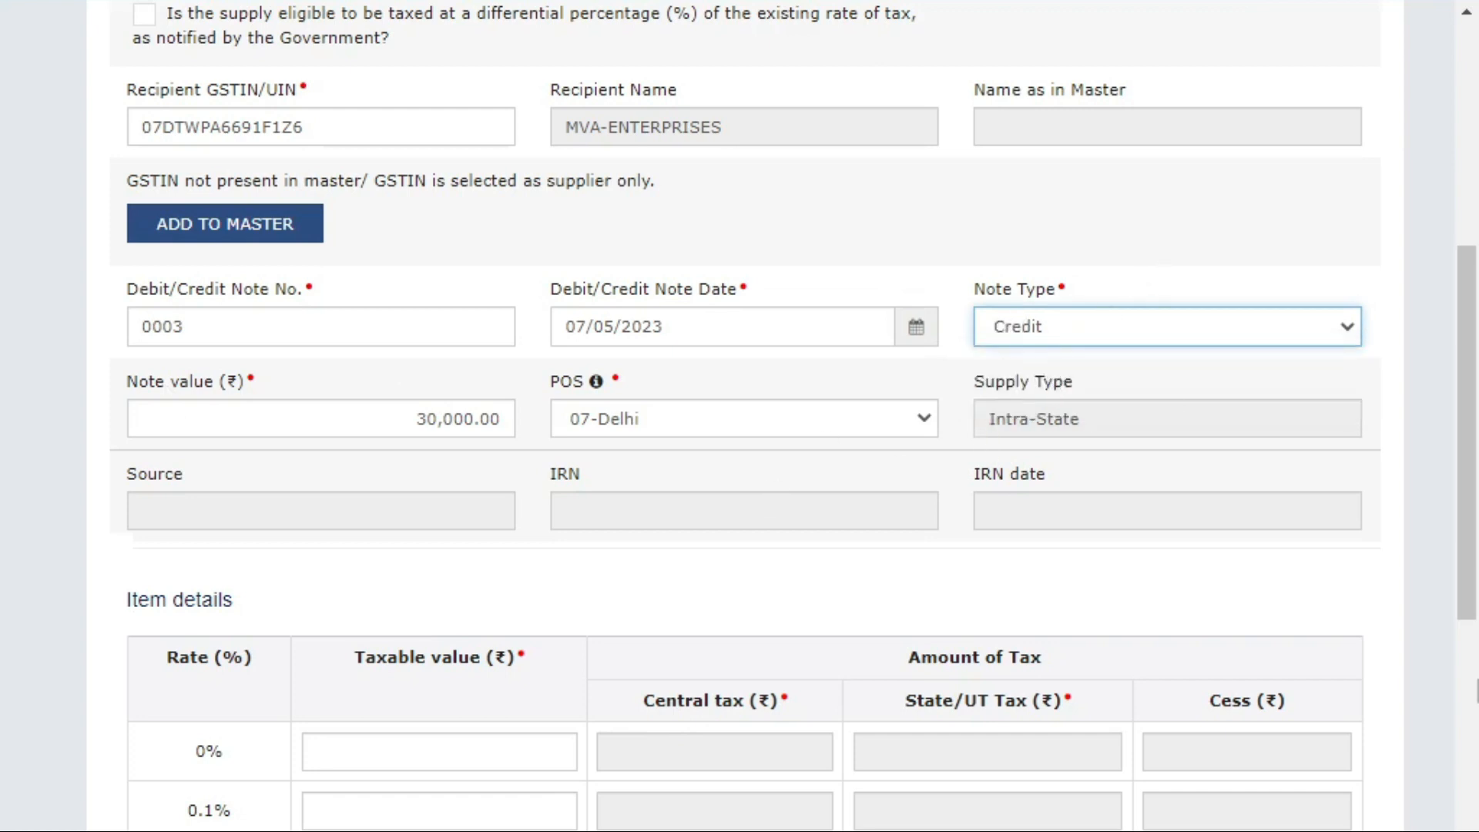
{"action": "scroll", "coordinate": [740, 415], "scroll_direction": "down", "scroll_amount": 10}
{"action": "scroll", "coordinate": [1279, 816], "scroll_direction": "up", "scroll_amount": 10}
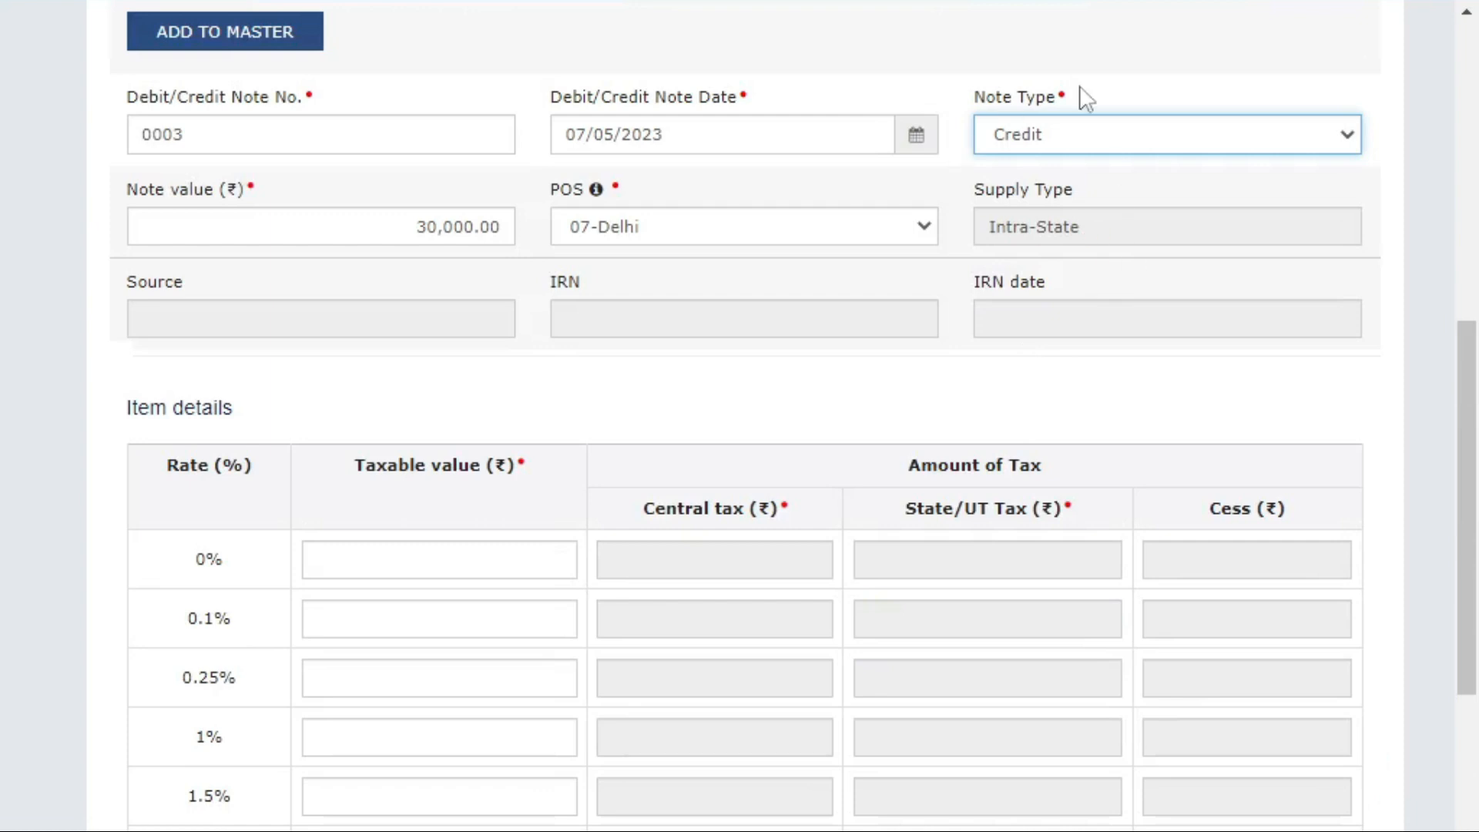
{"action": "scroll", "coordinate": [726, 327], "scroll_direction": "up", "scroll_amount": 5}
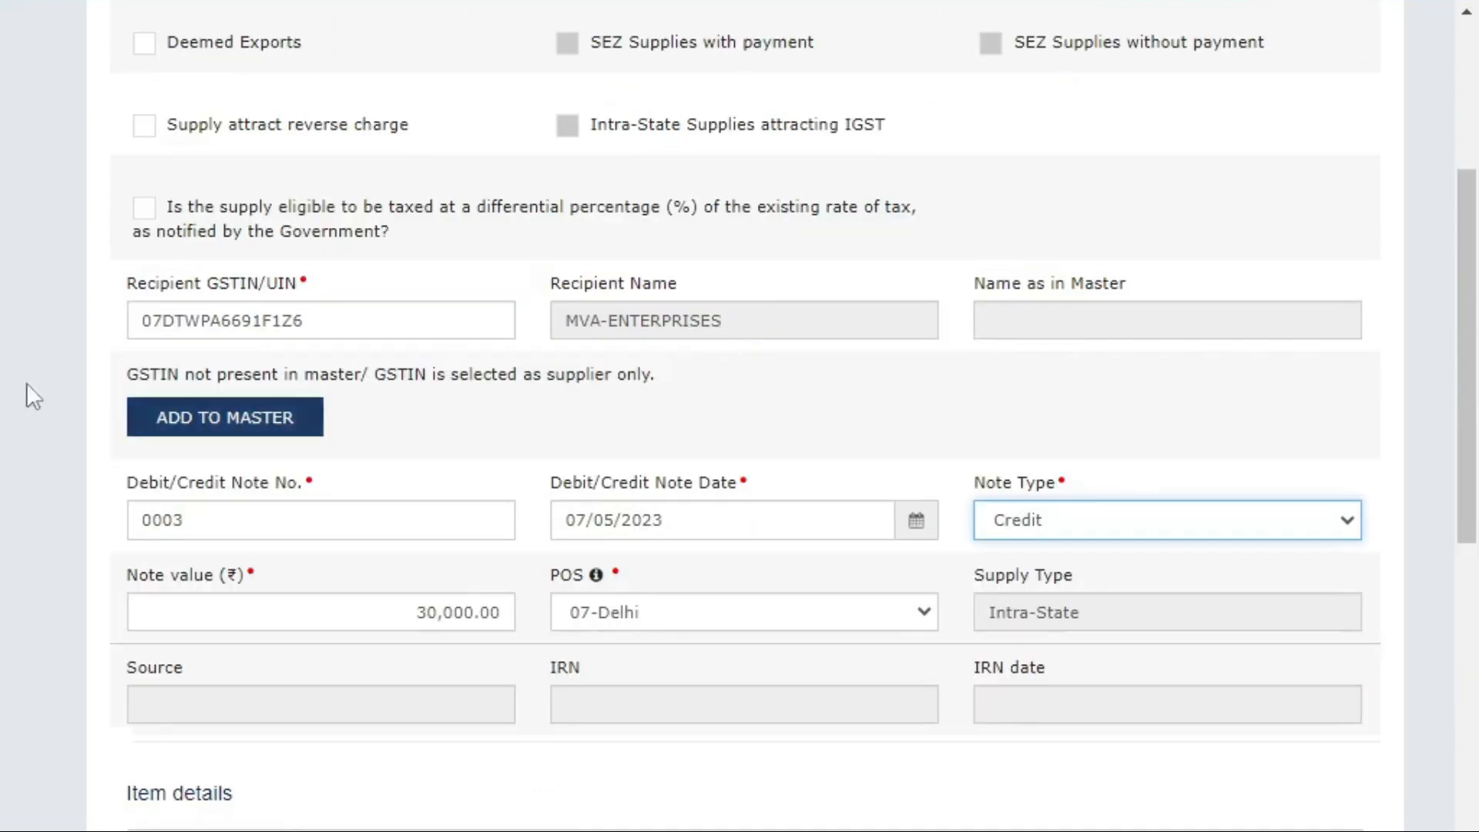
{"action": "scroll", "coordinate": [155, 284], "scroll_direction": "up", "scroll_amount": 3}
{"action": "scroll", "coordinate": [526, 245], "scroll_direction": "down", "scroll_amount": 3}
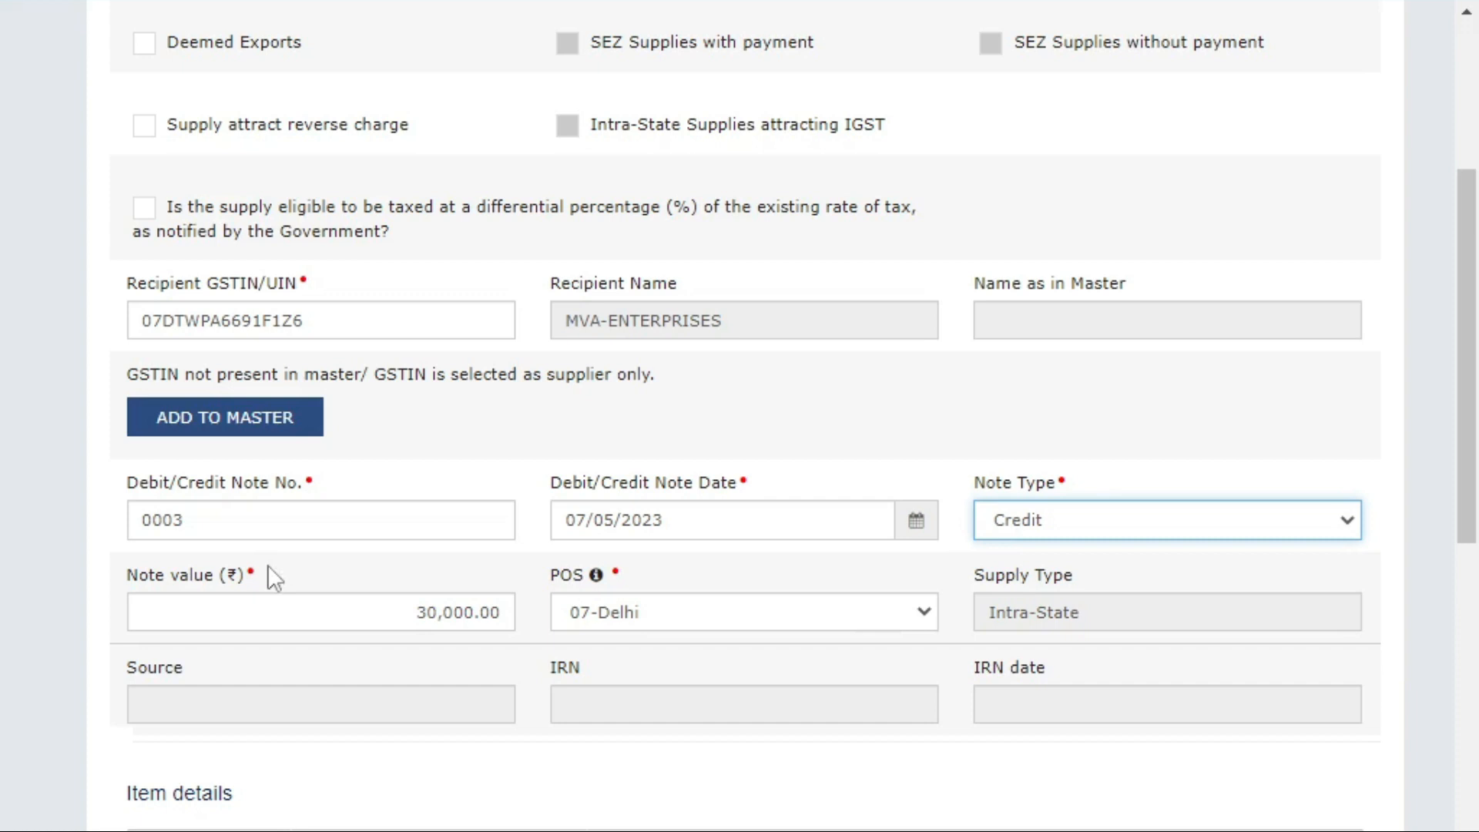
{"action": "scroll", "coordinate": [778, 644], "scroll_direction": "down", "scroll_amount": 5}
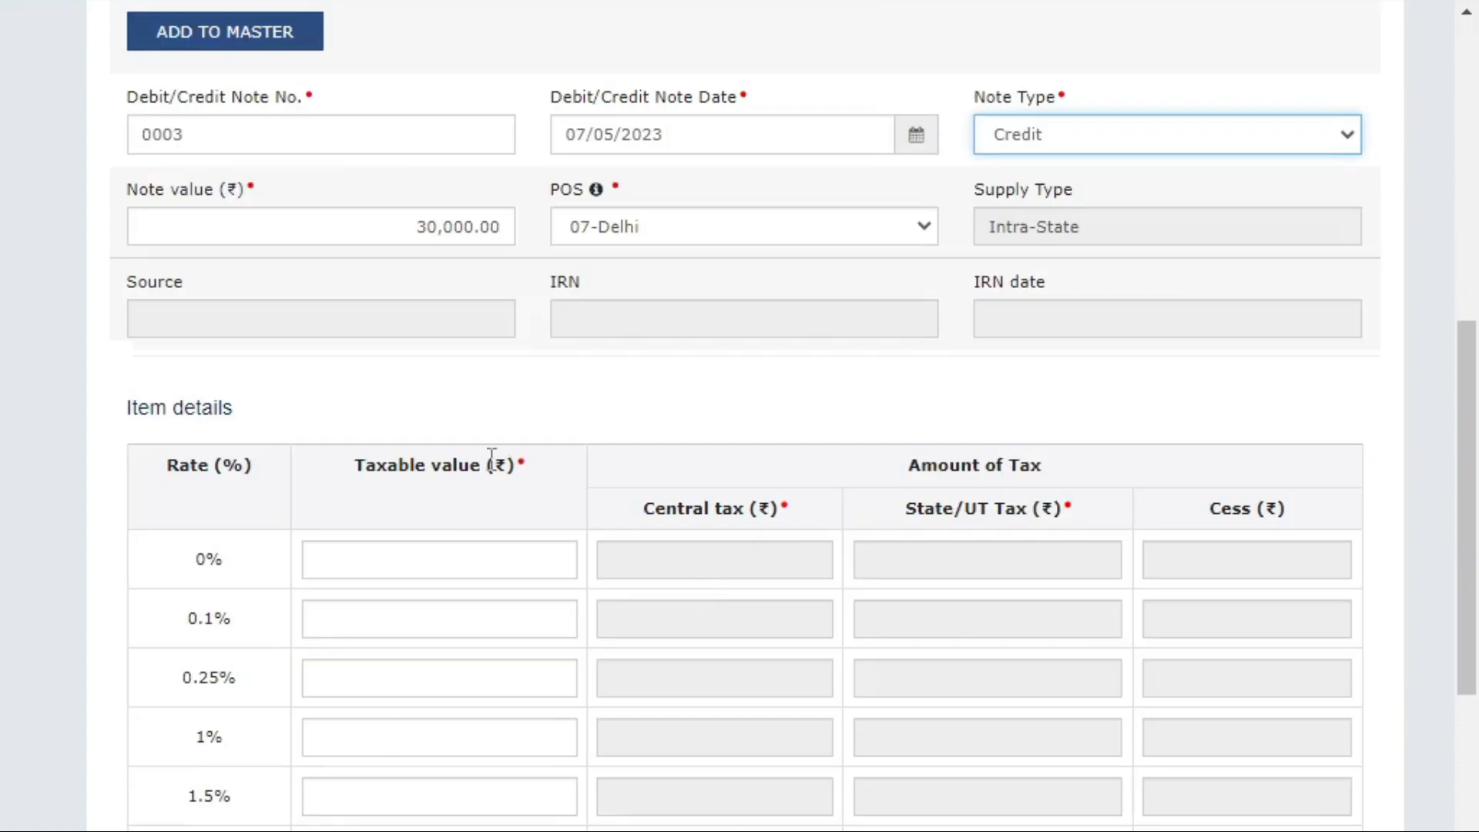
{"action": "scroll", "coordinate": [491, 455], "scroll_direction": "down", "scroll_amount": 5}
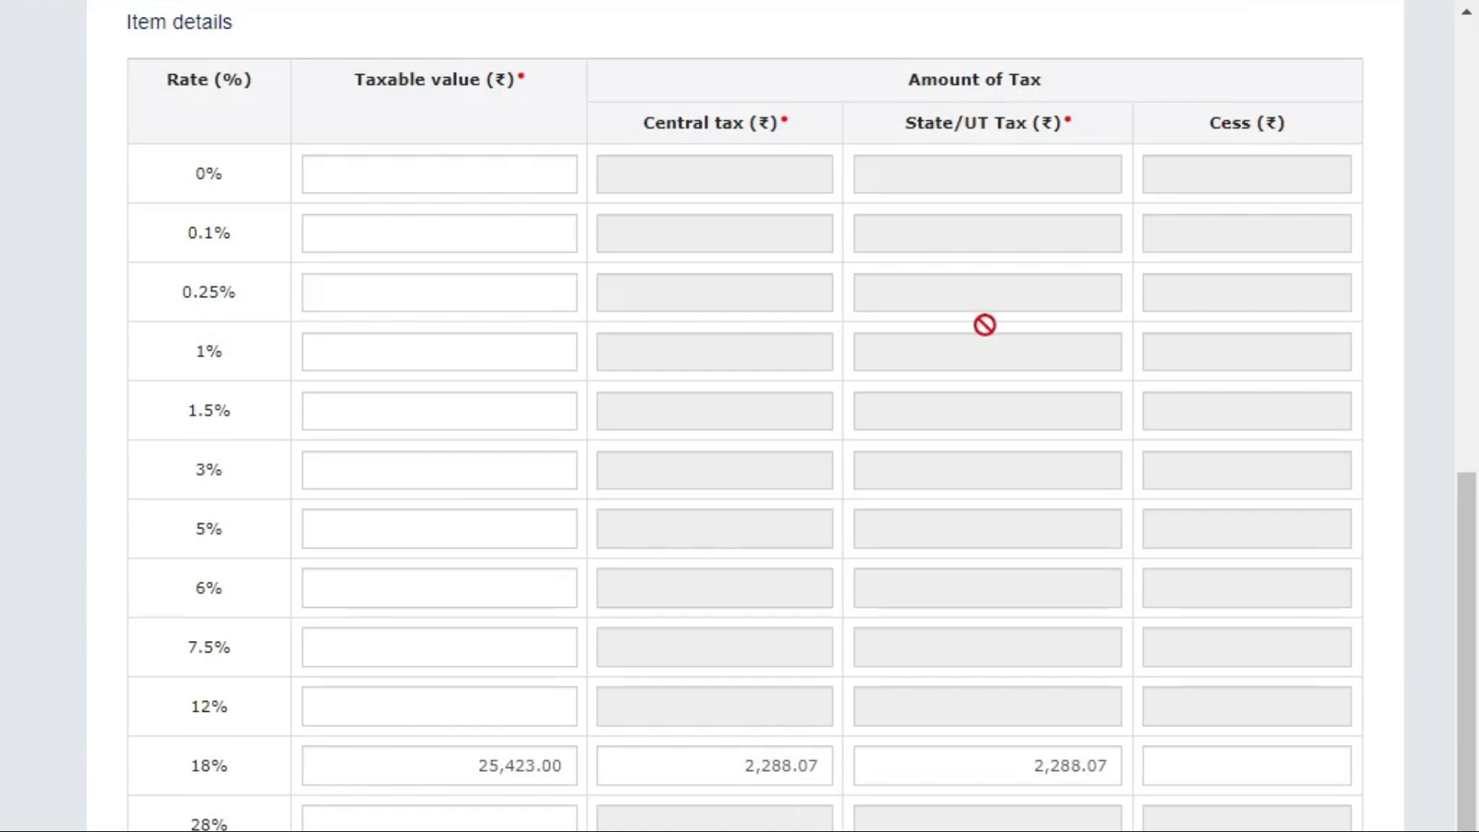
{"action": "scroll", "coordinate": [935, 647], "scroll_direction": "down", "scroll_amount": 3}
Save credit note 0003 and check the add-note form.
{"action": "left_click", "coordinate": [1289, 790]}
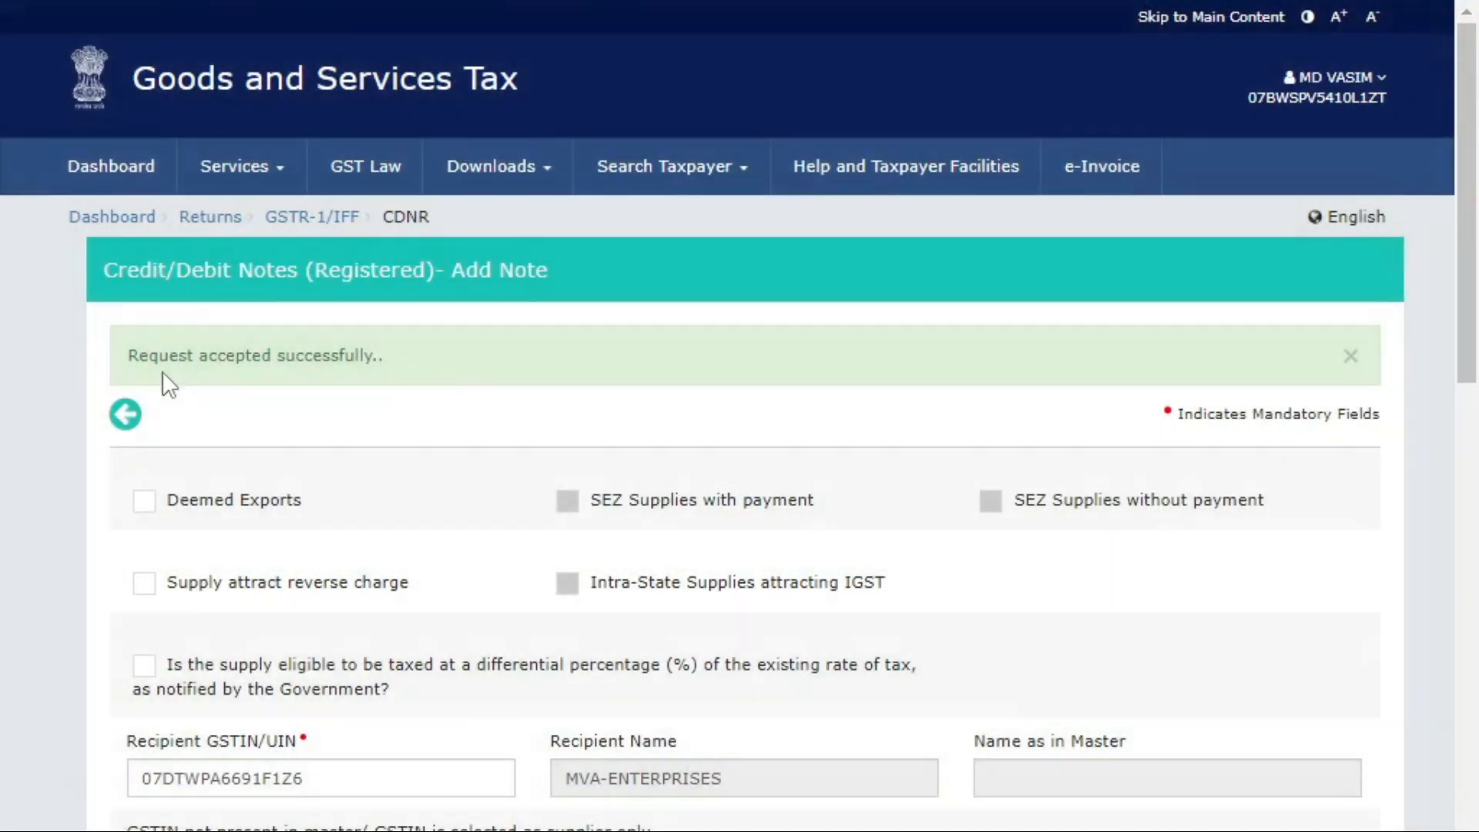
{"action": "scroll", "coordinate": [422, 360], "scroll_direction": "down", "scroll_amount": 15}
{"action": "scroll", "coordinate": [1111, 641], "scroll_direction": "up", "scroll_amount": 8}
{"action": "scroll", "coordinate": [1114, 640], "scroll_direction": "down", "scroll_amount": 8}
{"action": "scroll", "coordinate": [995, 634], "scroll_direction": "up", "scroll_amount": 10}
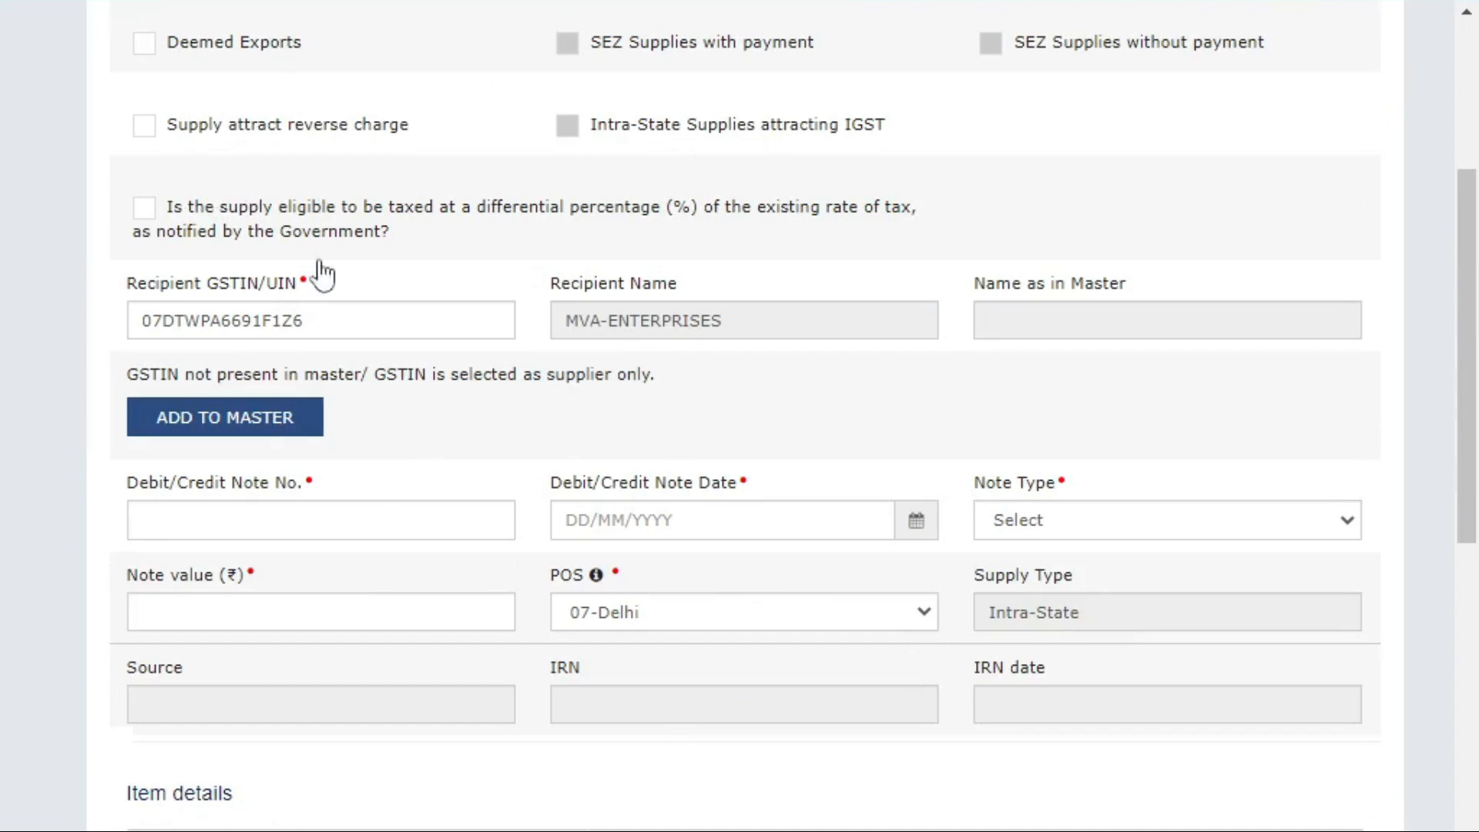
Leave the add-note form and open MVA-ENTERPRISES' processed notes in the list.
{"action": "double_click", "coordinate": [328, 303]}
{"action": "scroll", "coordinate": [1119, 231], "scroll_direction": "down", "scroll_amount": 12}
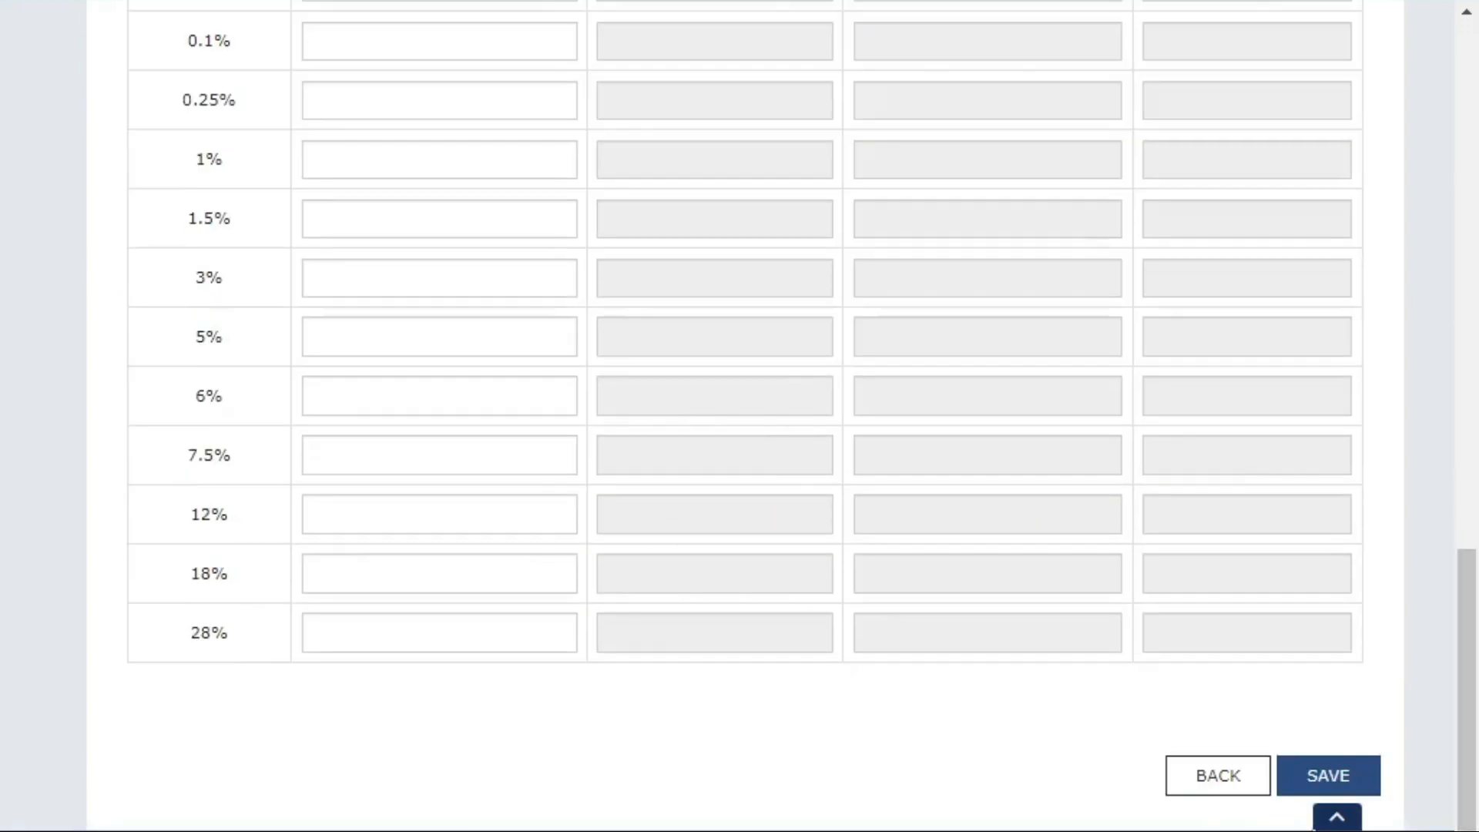
{"action": "left_click", "coordinate": [1214, 773]}
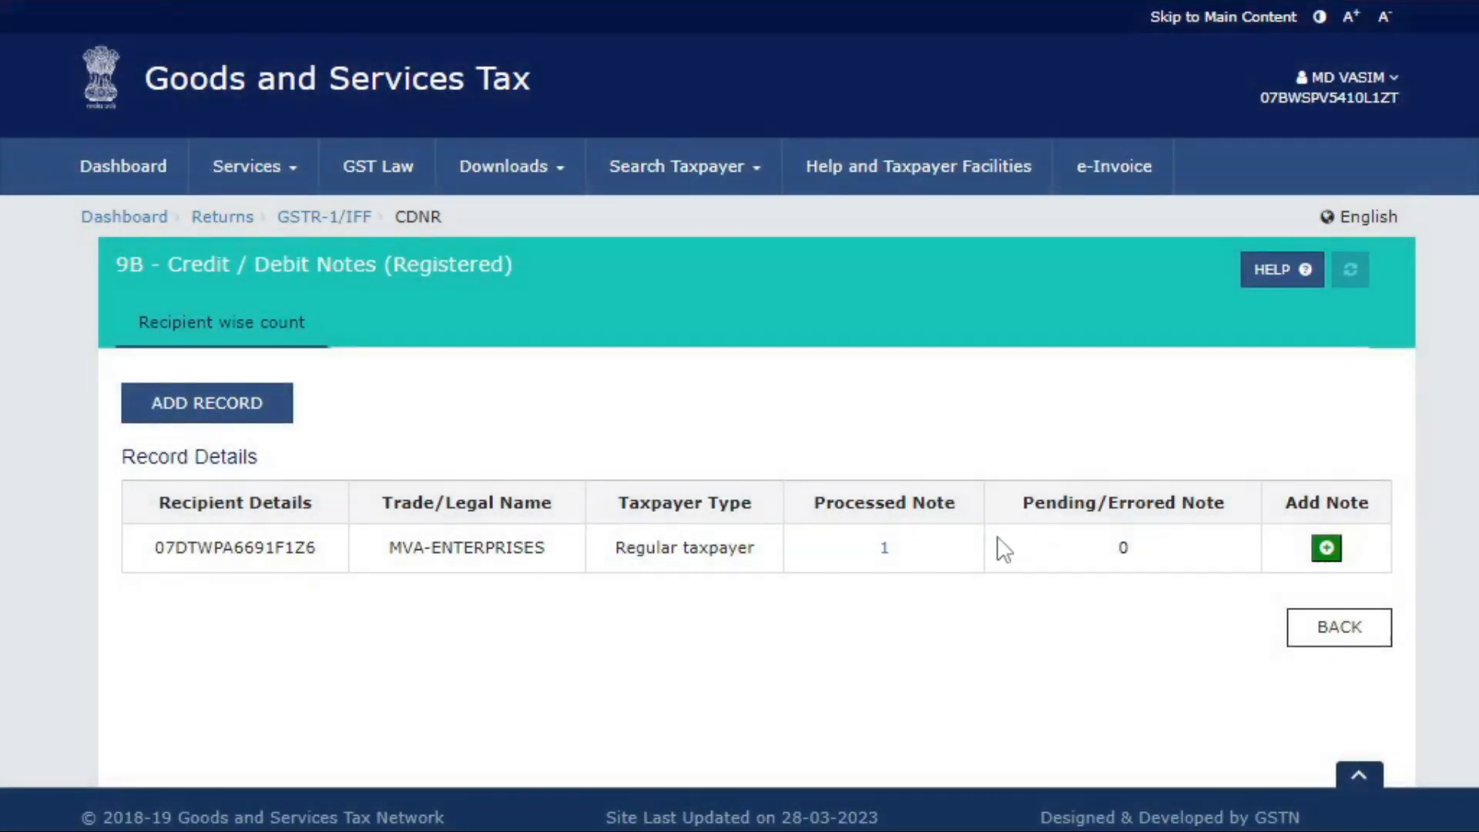
{"action": "left_click", "coordinate": [884, 550]}
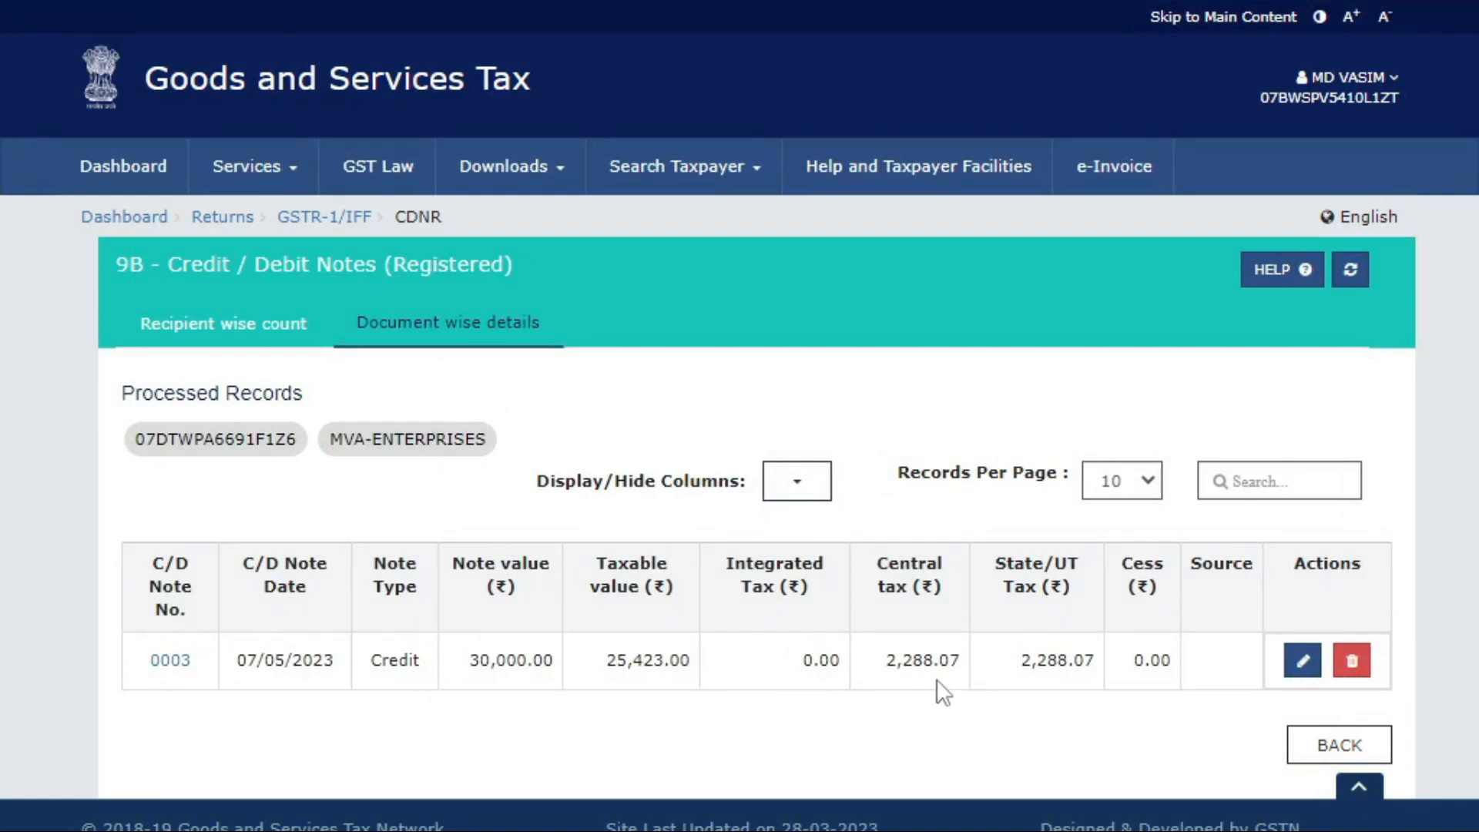
Review credit note 0003's details, return to the list, and request its deletion.
{"action": "left_click", "coordinate": [1302, 661]}
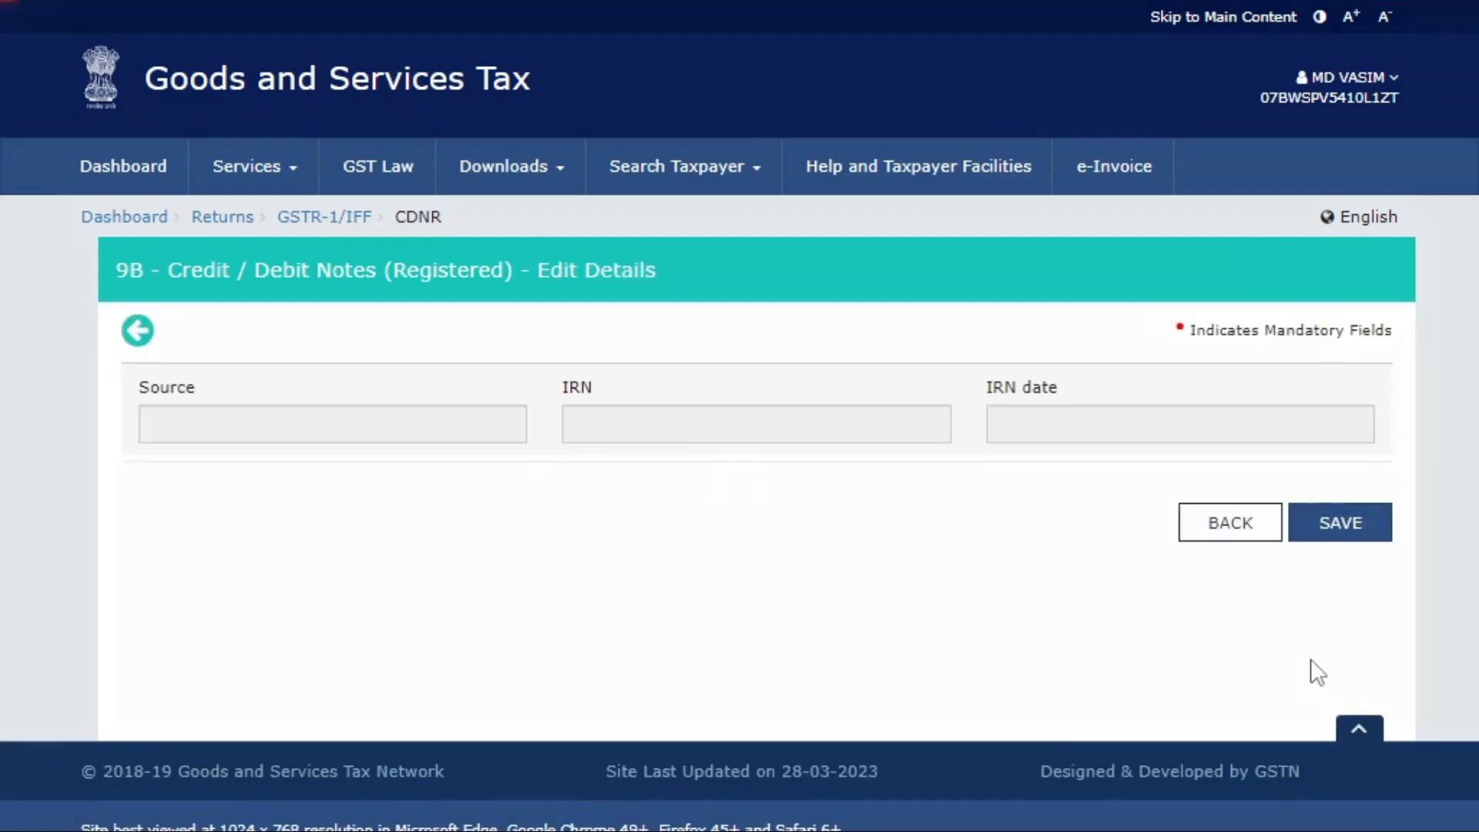
{"action": "scroll", "coordinate": [460, 659], "scroll_direction": "up", "scroll_amount": 10}
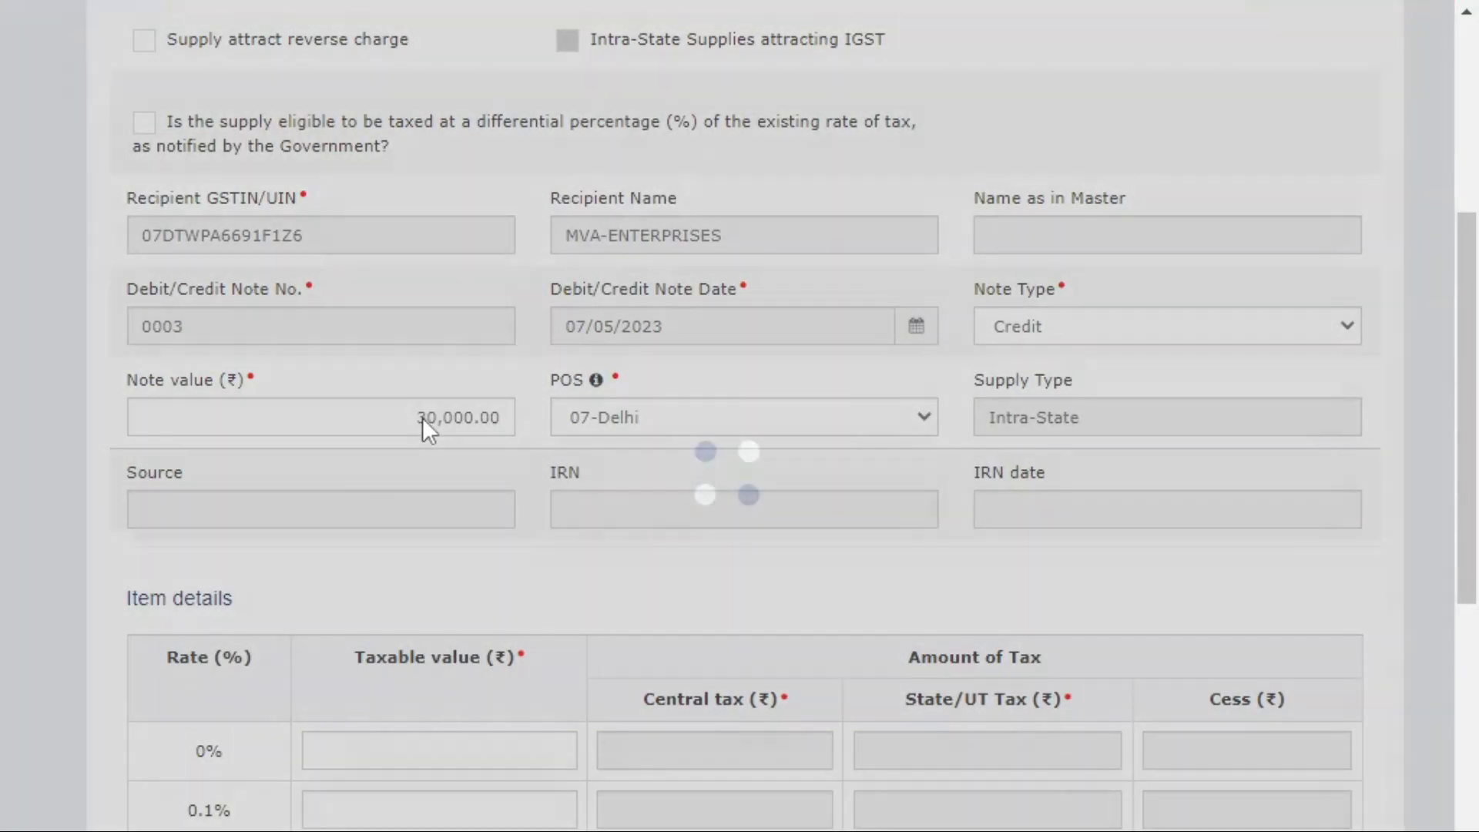
{"action": "scroll", "coordinate": [558, 524], "scroll_direction": "down", "scroll_amount": 8}
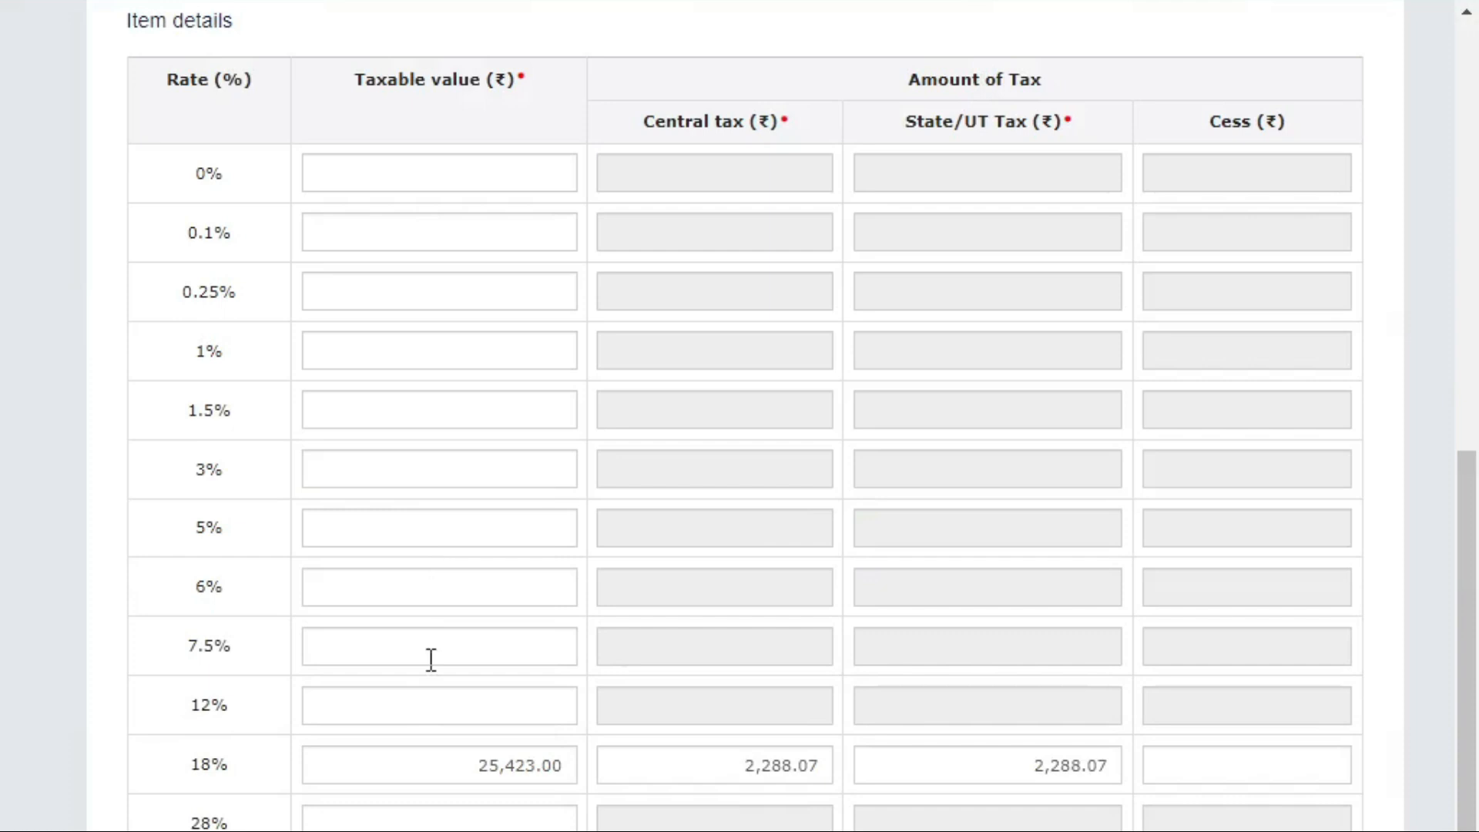
{"action": "scroll", "coordinate": [280, 462], "scroll_direction": "up", "scroll_amount": 10}
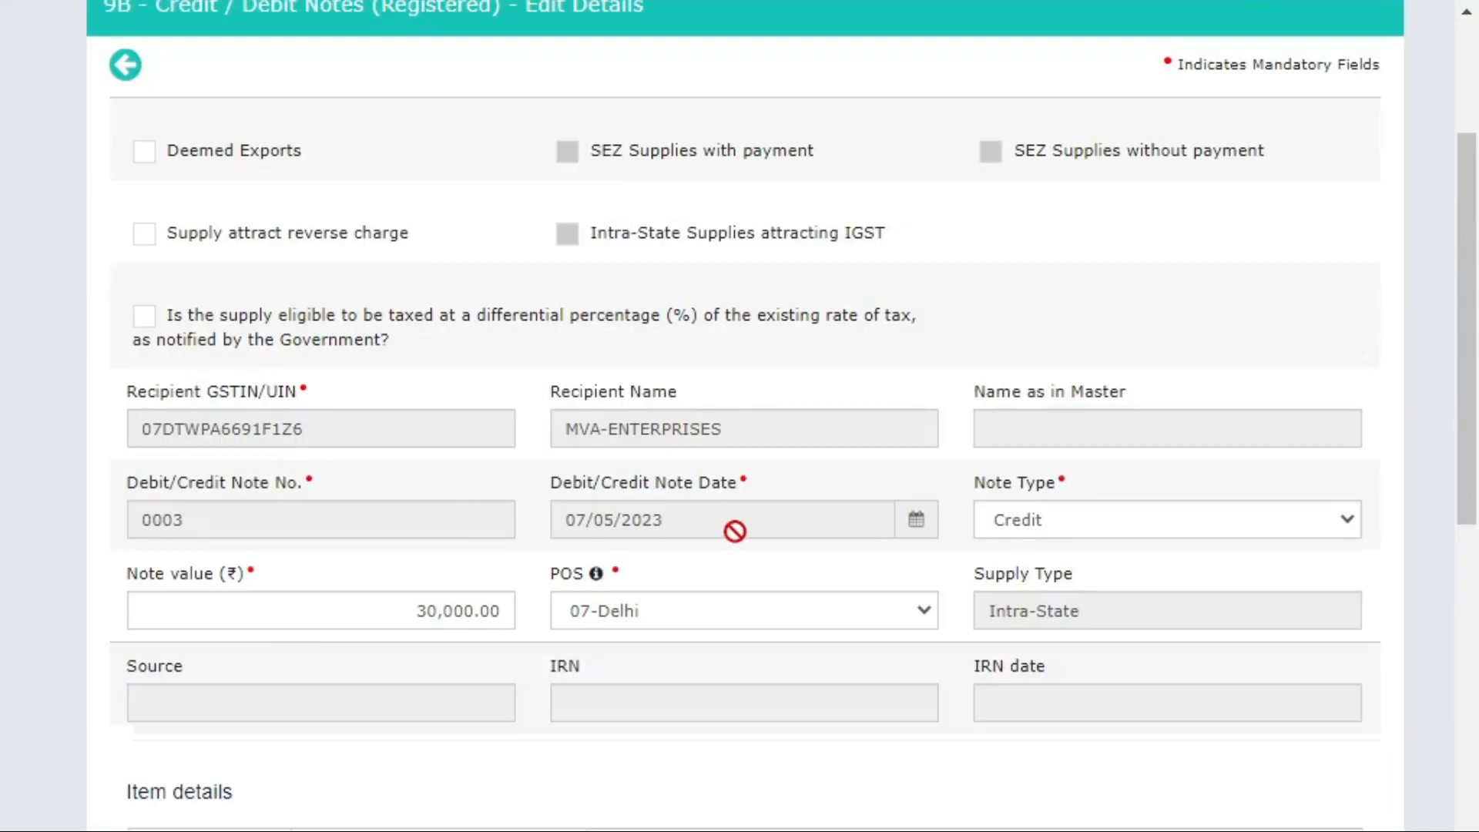
{"action": "scroll", "coordinate": [977, 567], "scroll_direction": "down", "scroll_amount": 8}
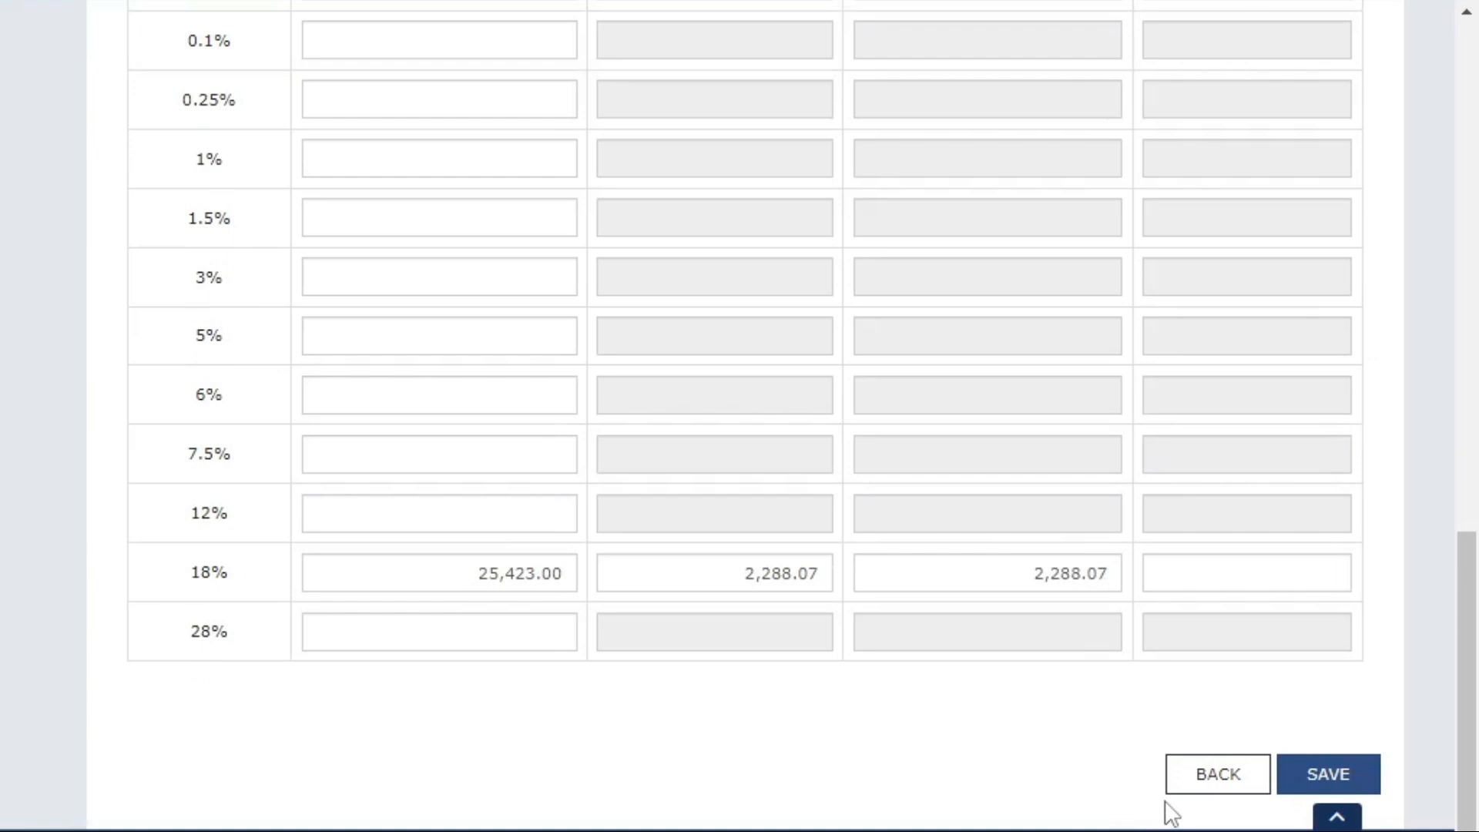
{"action": "left_click", "coordinate": [1191, 790]}
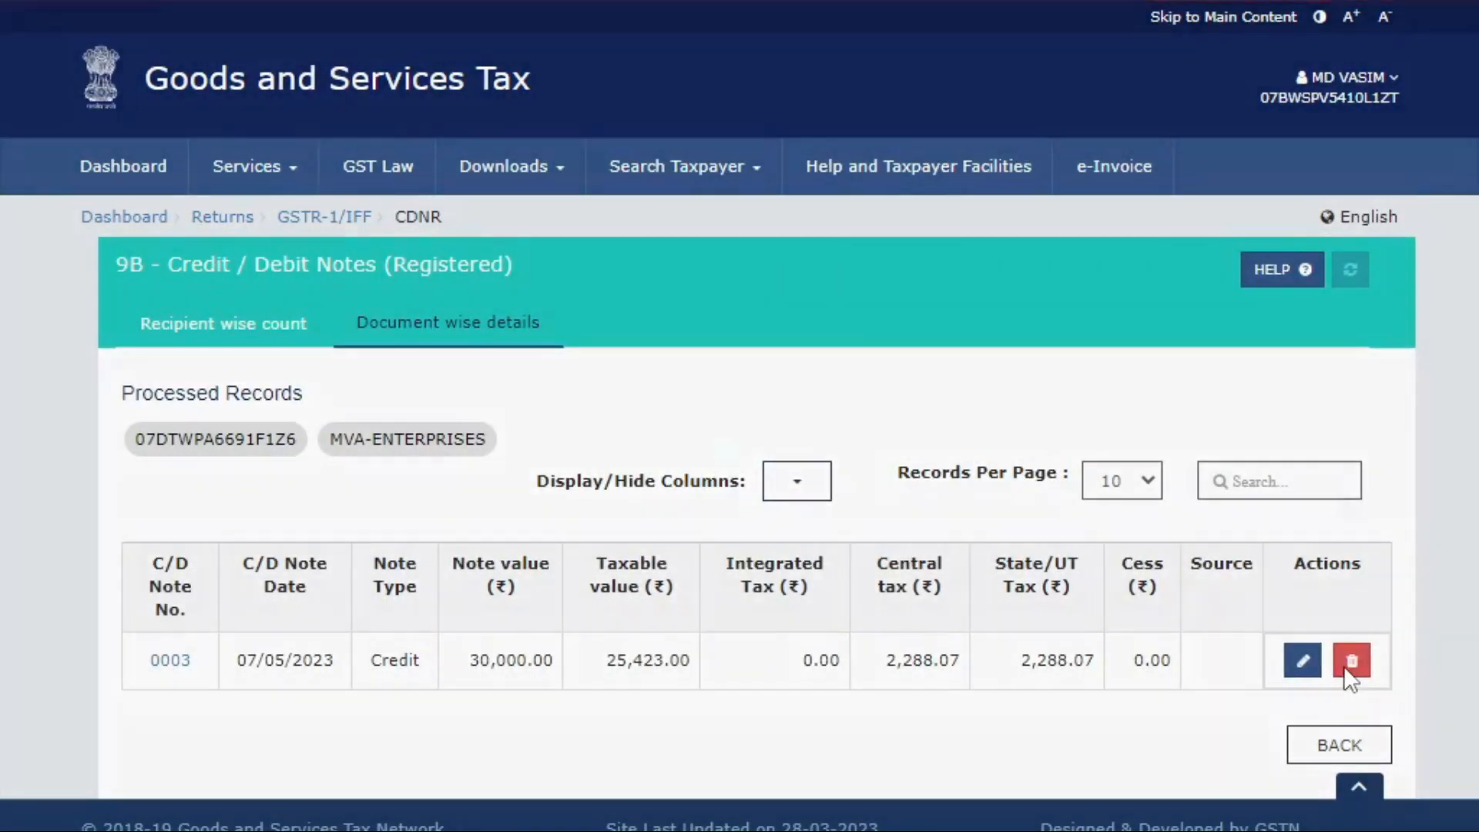
{"action": "left_click", "coordinate": [1345, 666]}
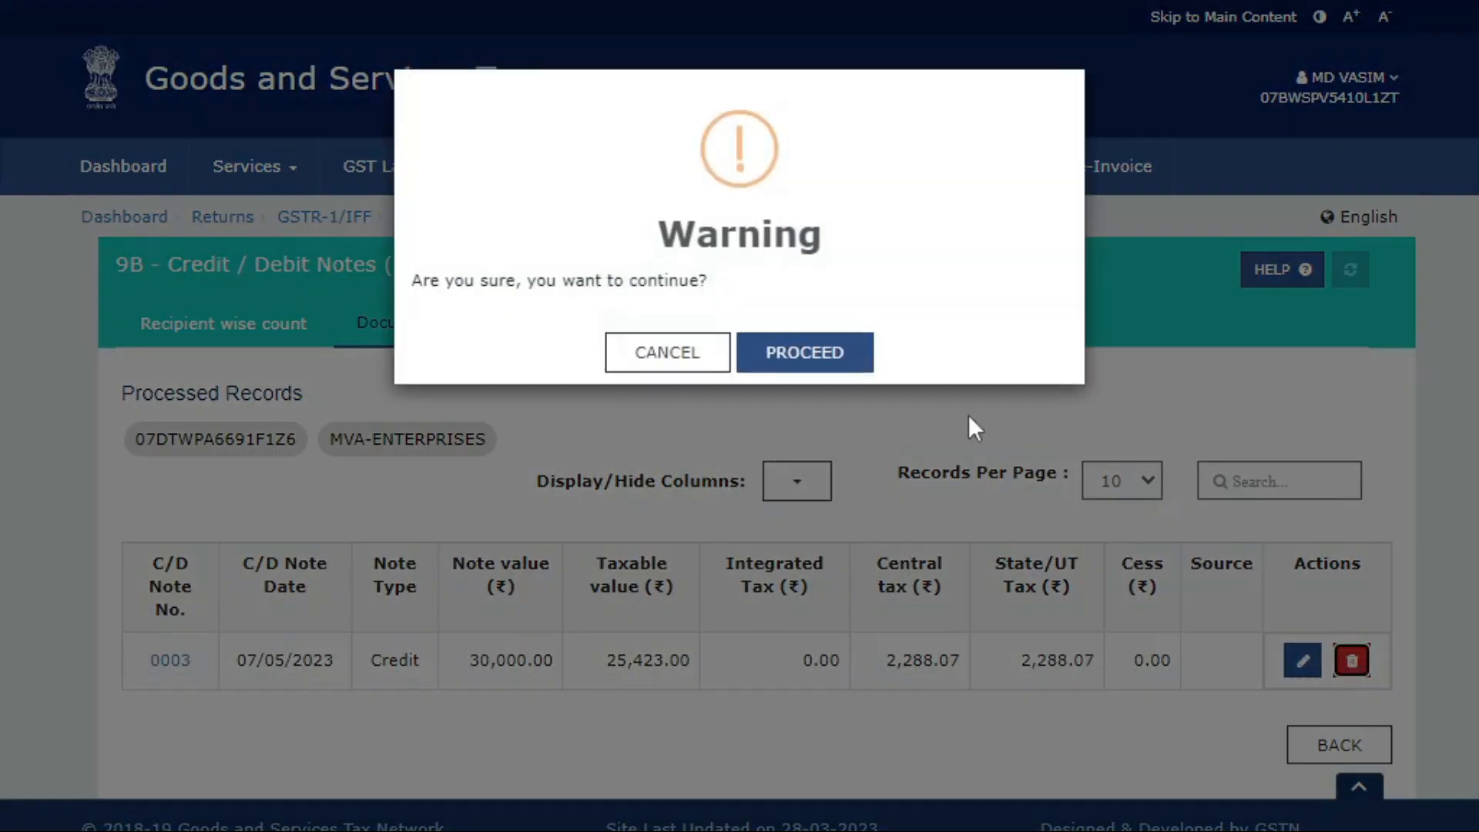
Confirm deleting credit note 0003, refresh the list, and return to the IFF overview.
{"action": "left_click", "coordinate": [659, 366]}
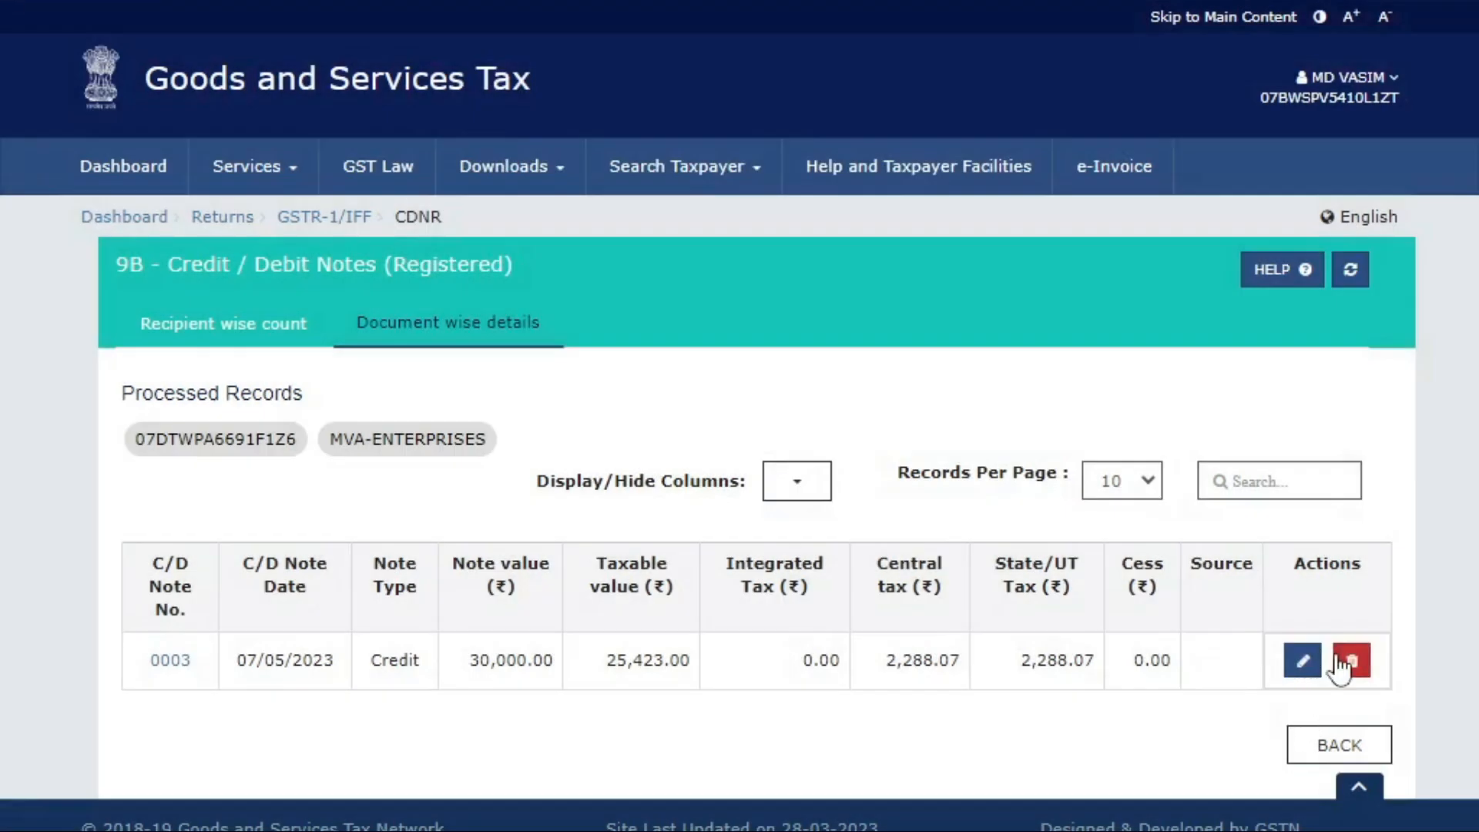
{"action": "left_click", "coordinate": [1352, 660]}
{"action": "left_click", "coordinate": [813, 363]}
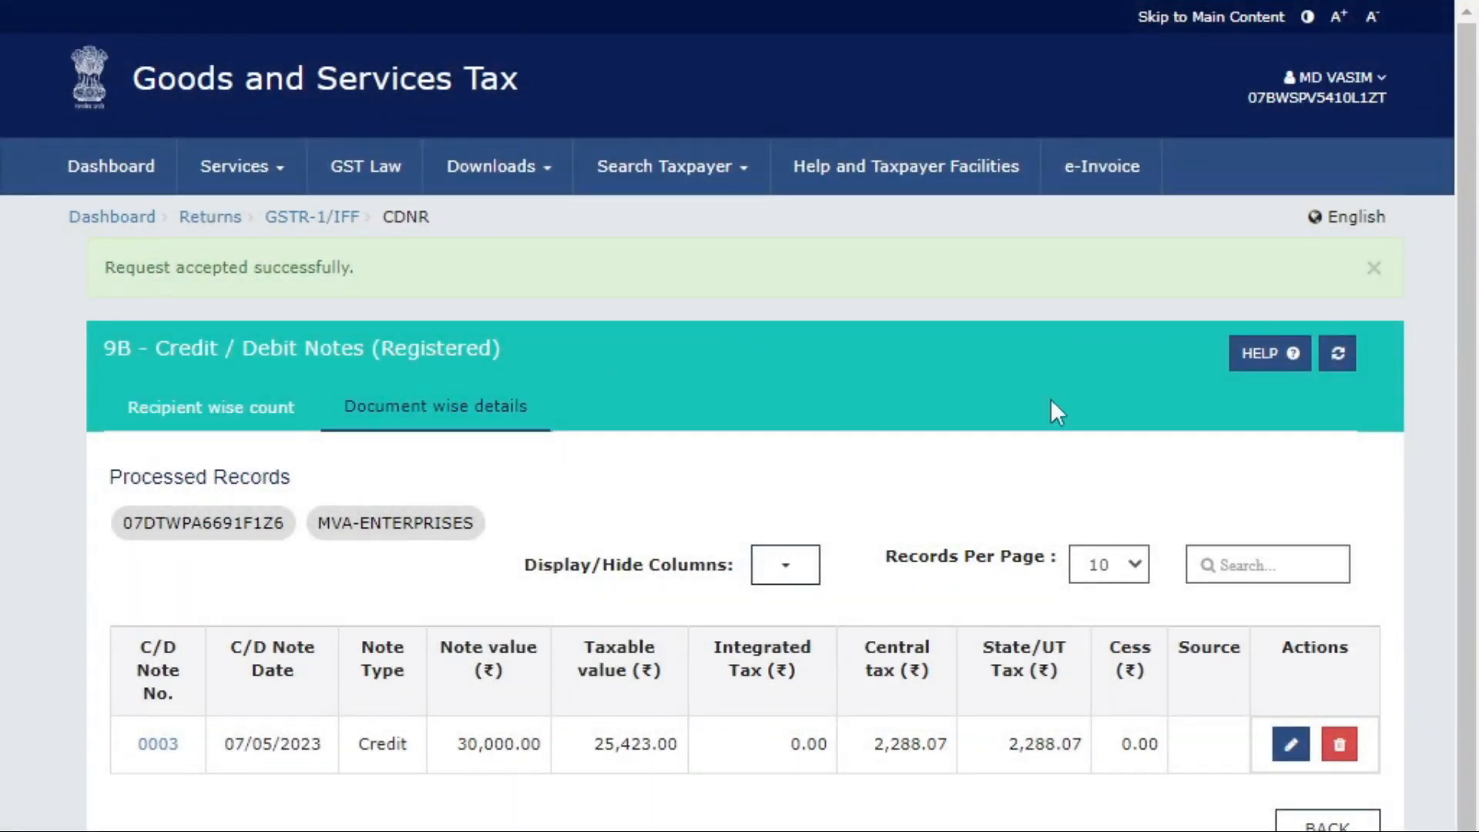
{"action": "left_click", "coordinate": [1344, 360]}
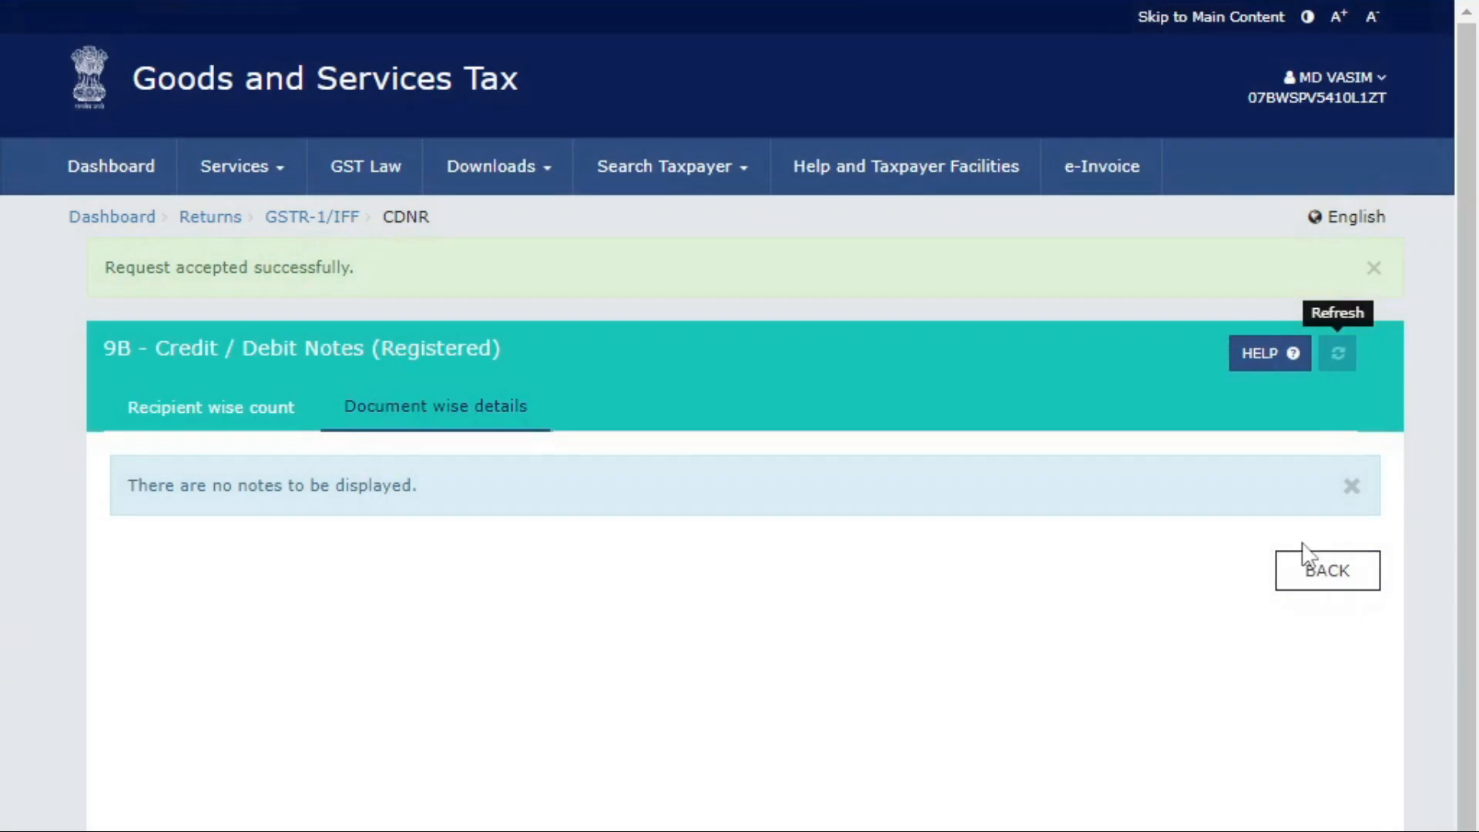
{"action": "left_click", "coordinate": [1310, 562]}
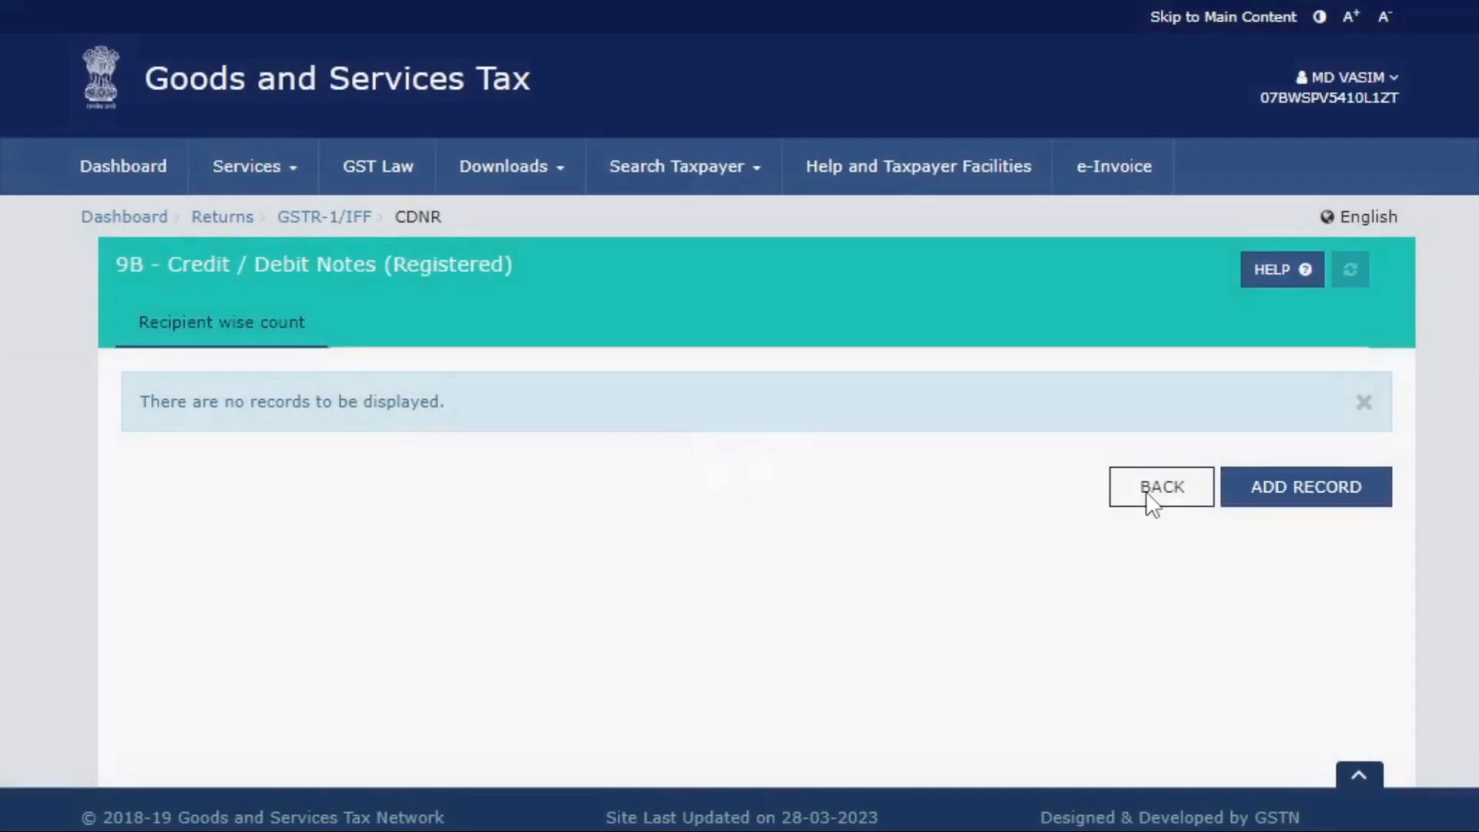
{"action": "left_click", "coordinate": [1155, 499]}
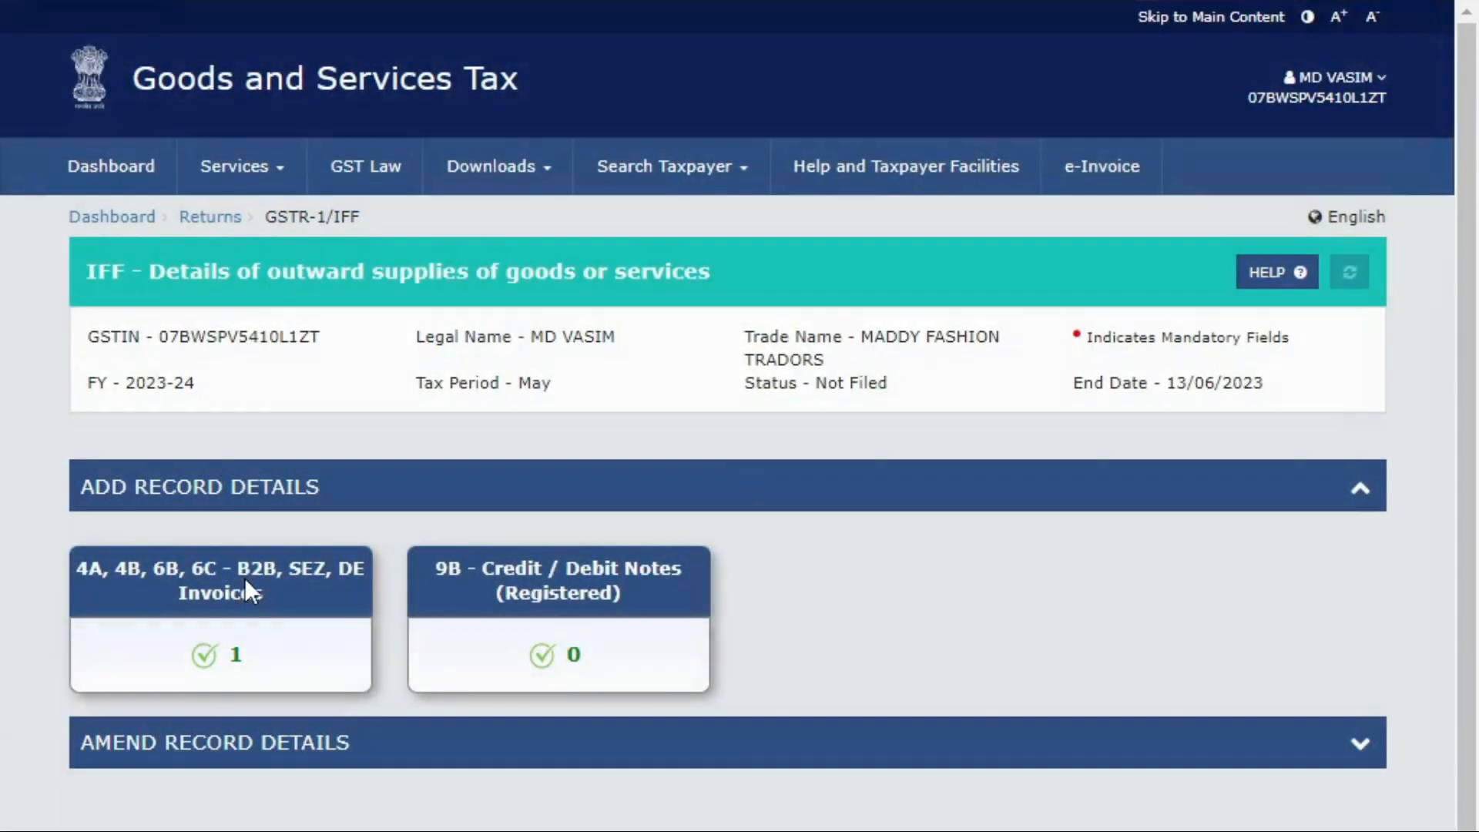
Delete processed B2B invoice 01, refresh the list, and return to the IFF overview.
{"action": "left_click", "coordinate": [243, 577]}
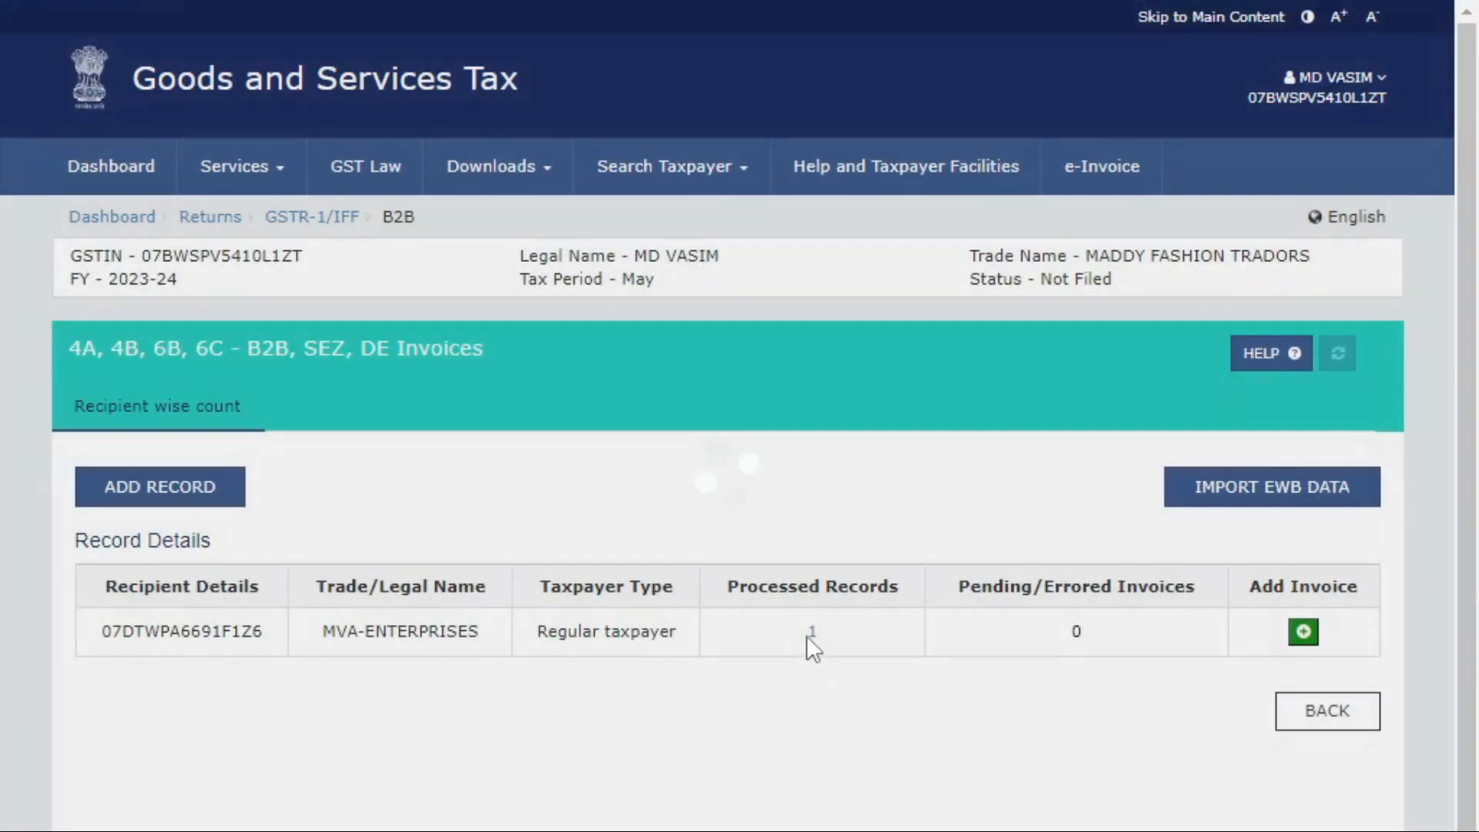
{"action": "left_click", "coordinate": [810, 633]}
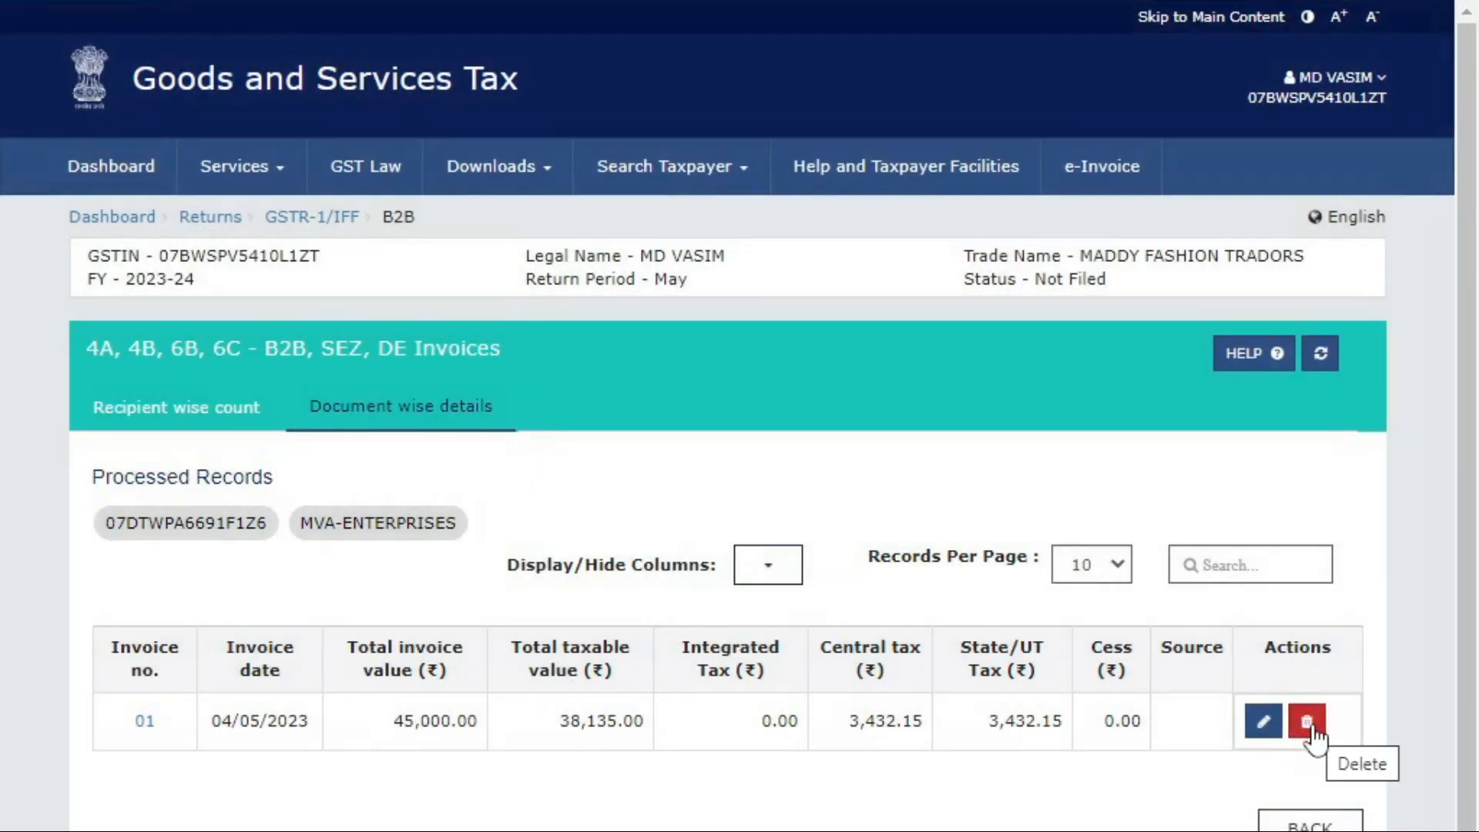
{"action": "left_click", "coordinate": [1304, 724]}
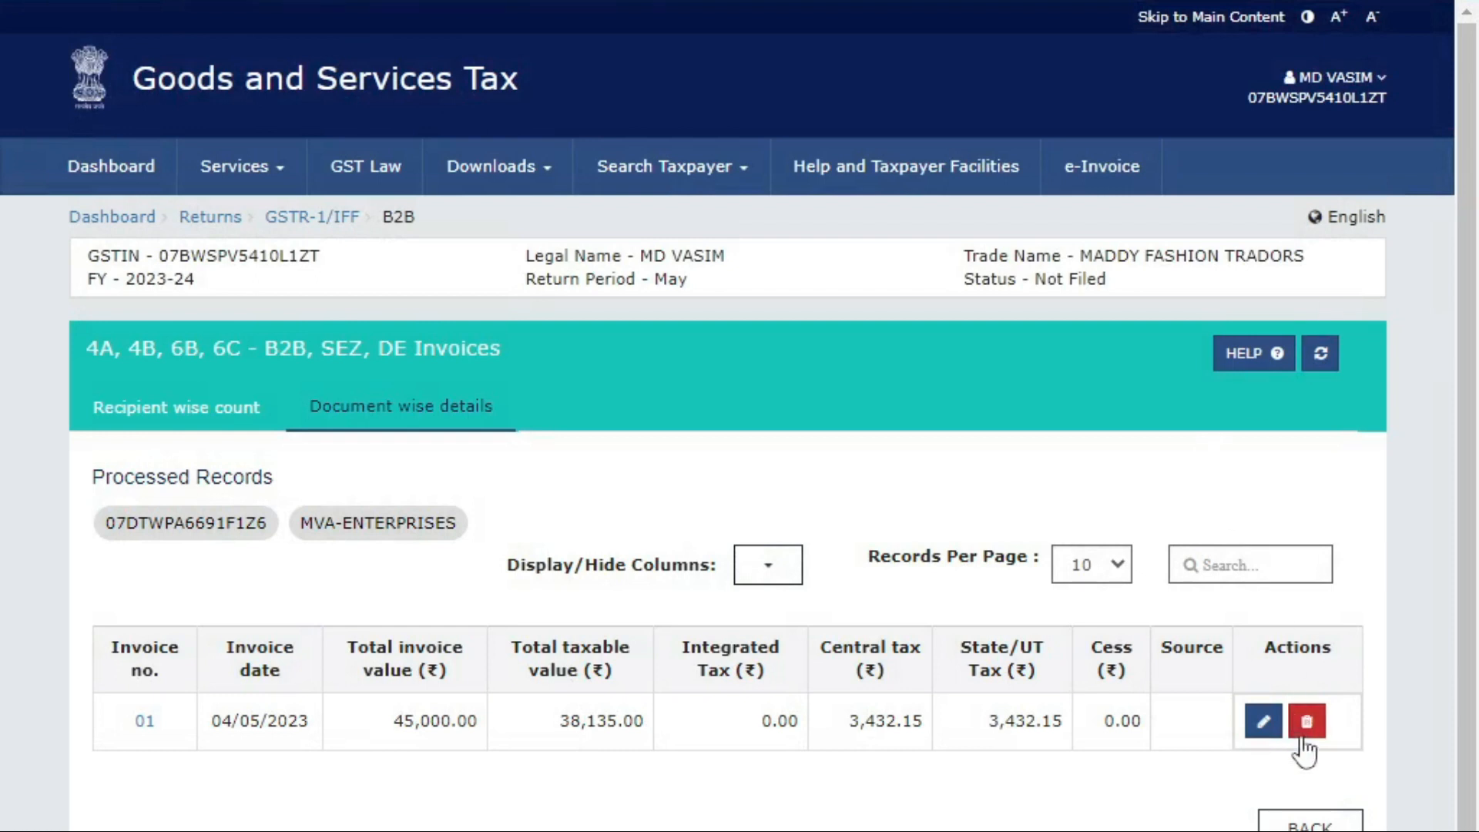
{"action": "left_click", "coordinate": [793, 353]}
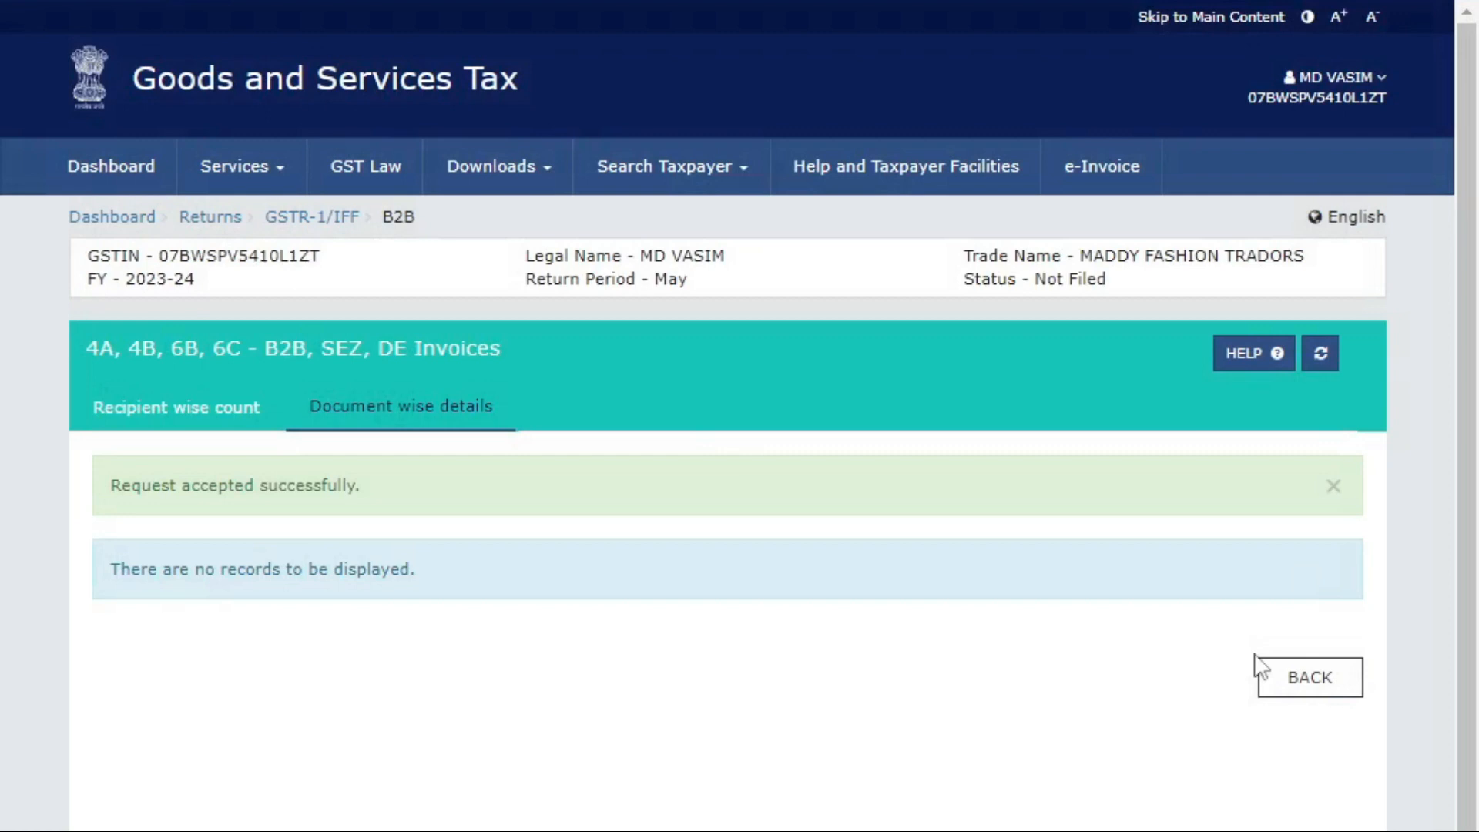
{"action": "left_click", "coordinate": [1322, 356]}
{"action": "left_click", "coordinate": [1296, 605]}
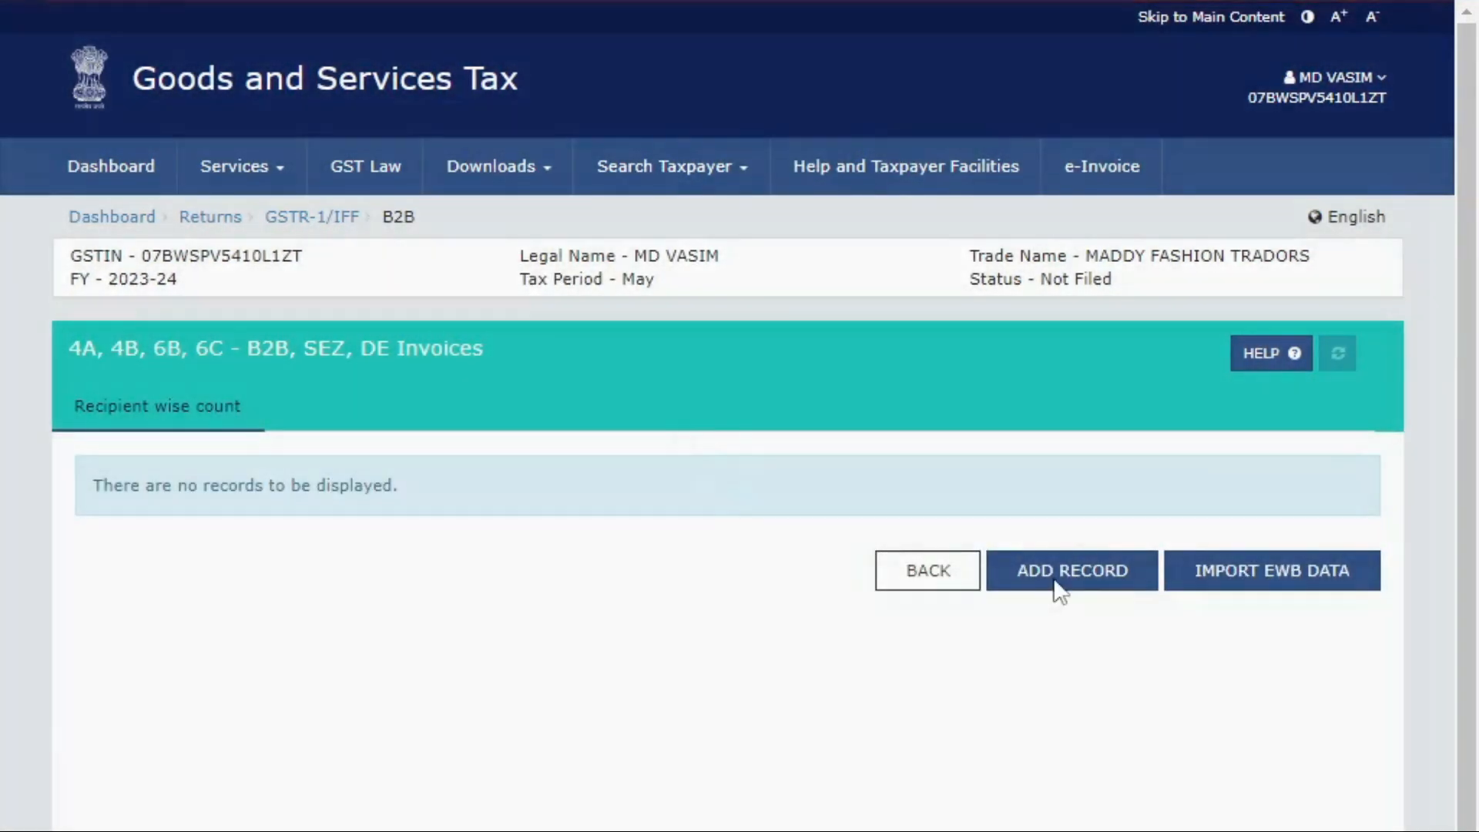
{"action": "left_click", "coordinate": [1057, 584]}
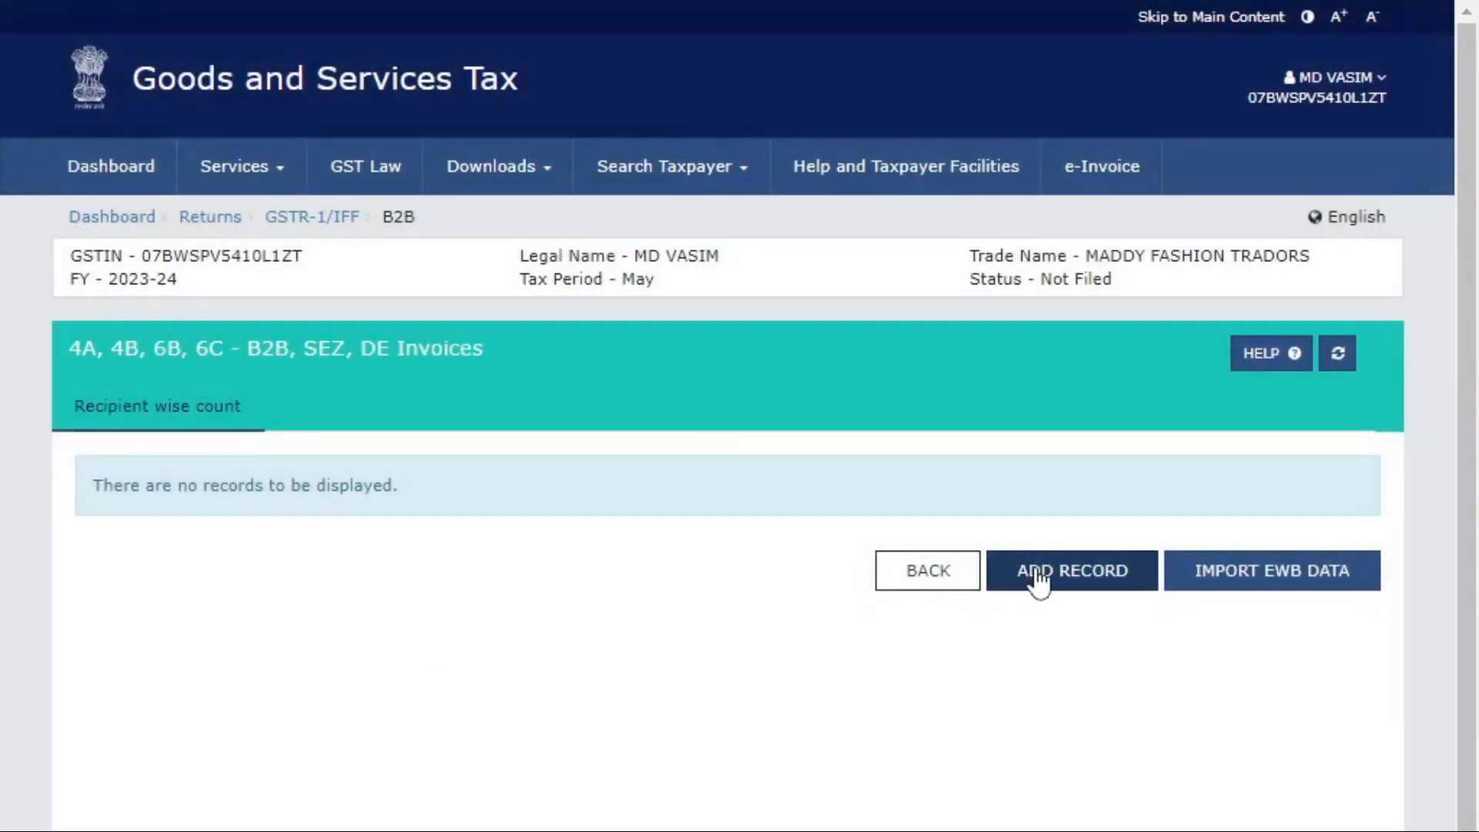
{"action": "left_click", "coordinate": [893, 571]}
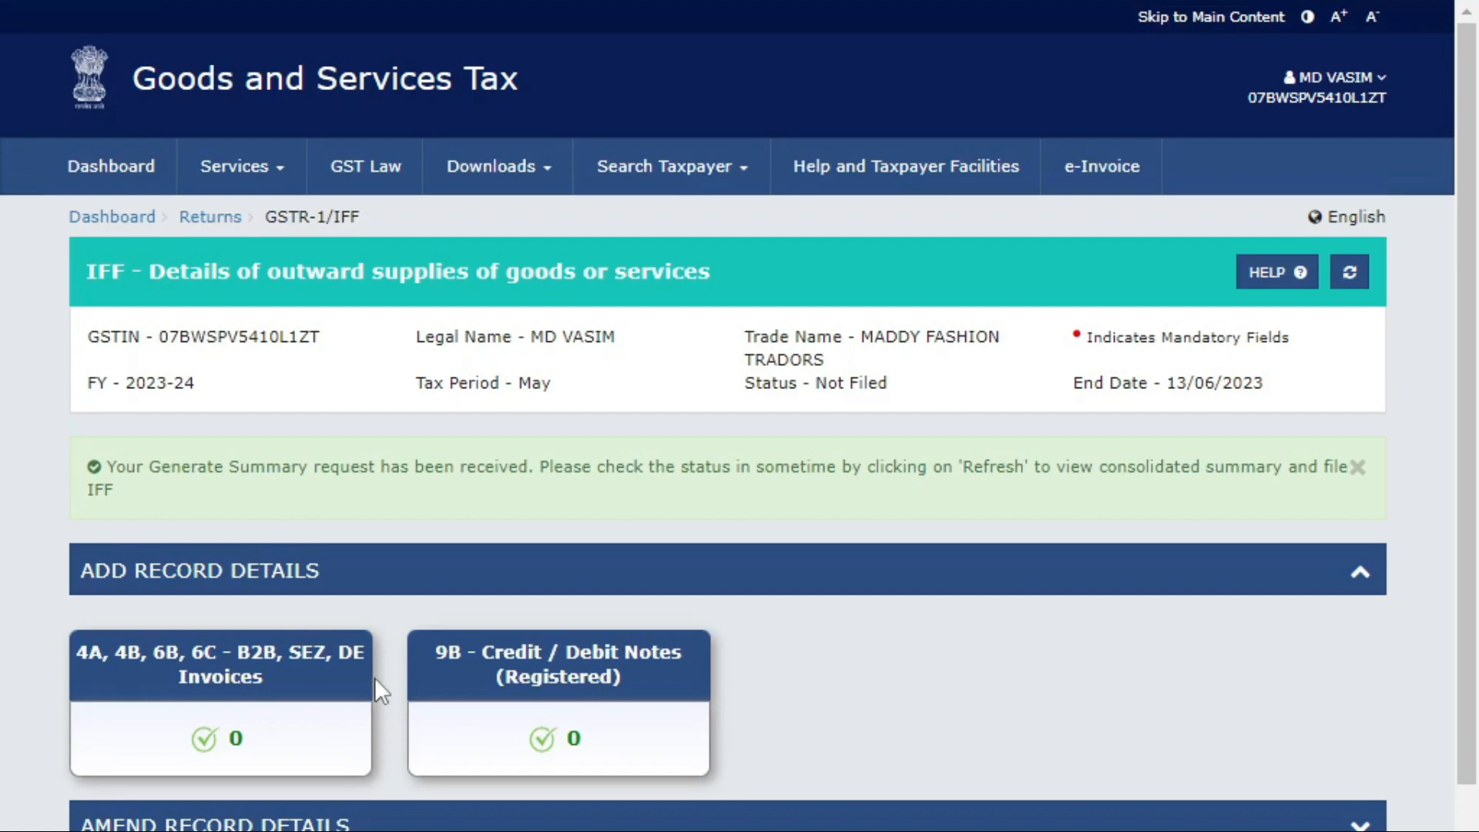
Generate the summary, refresh until Ready to File, open the filing summary and download its PDF.
{"action": "scroll", "coordinate": [708, 432], "scroll_direction": "down", "scroll_amount": 2}
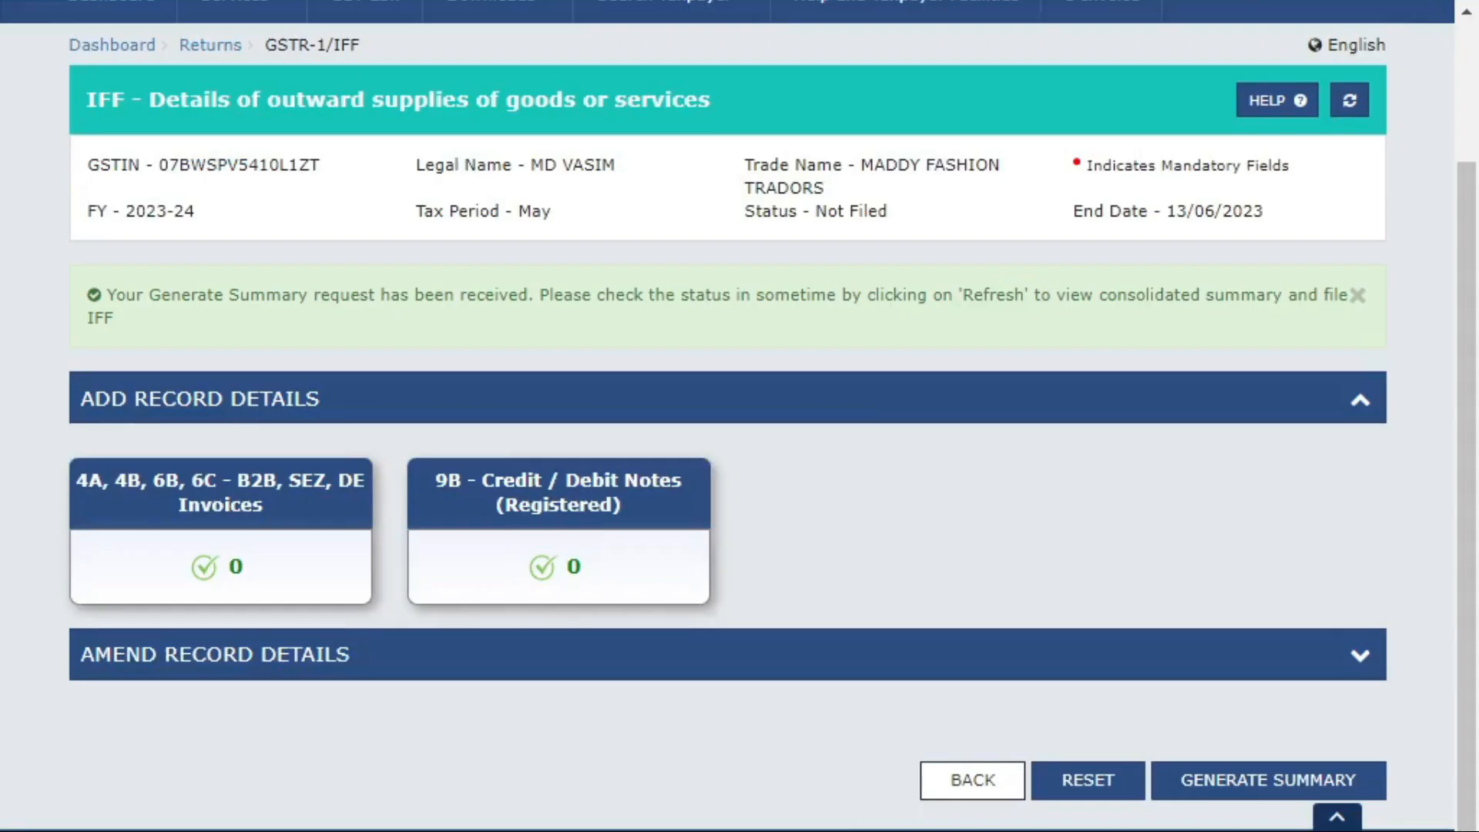
{"action": "left_click", "coordinate": [1294, 785]}
{"action": "left_click", "coordinate": [1349, 276]}
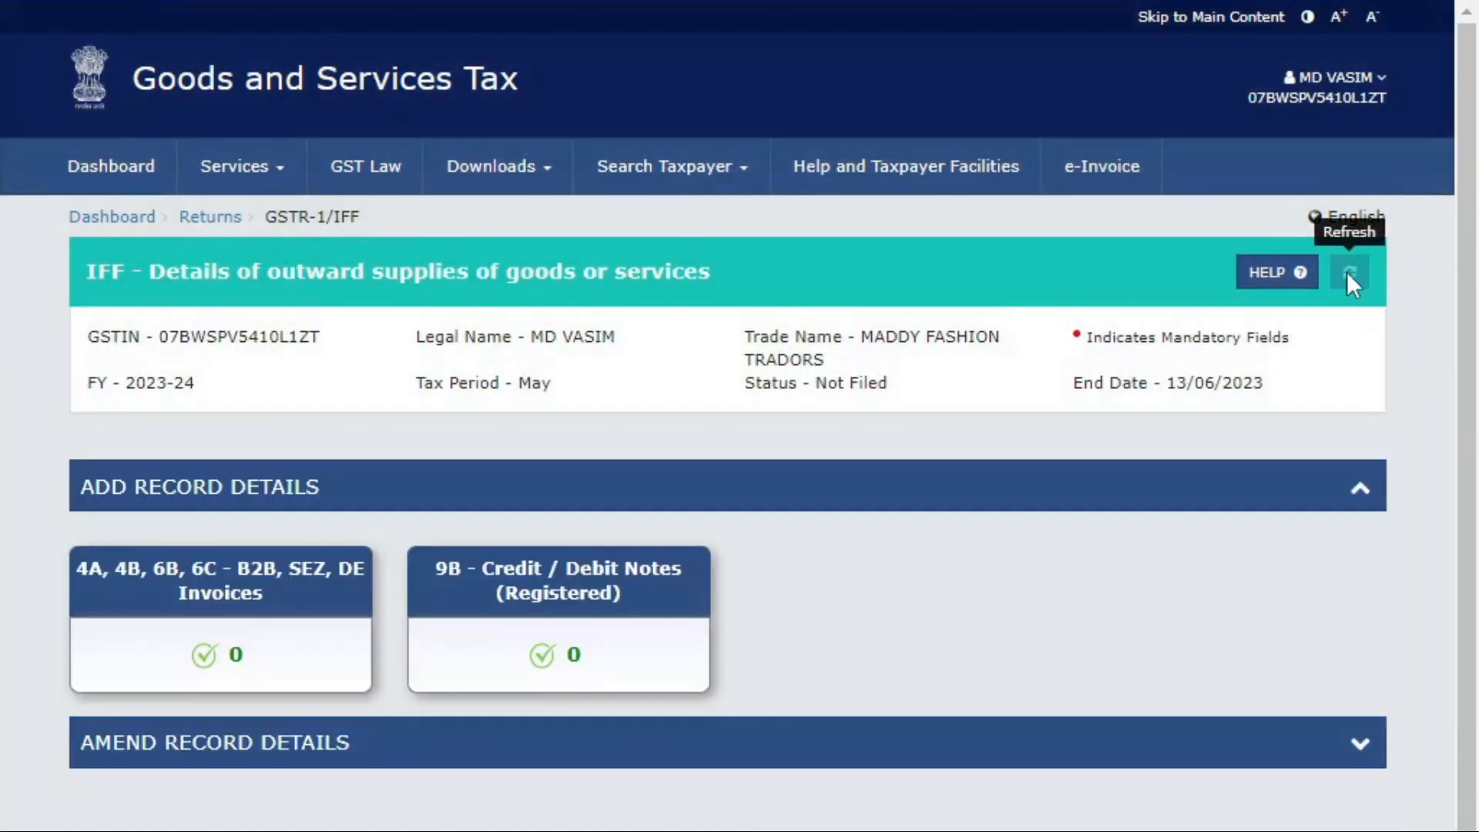
{"action": "scroll", "coordinate": [934, 616], "scroll_direction": "down", "scroll_amount": 1}
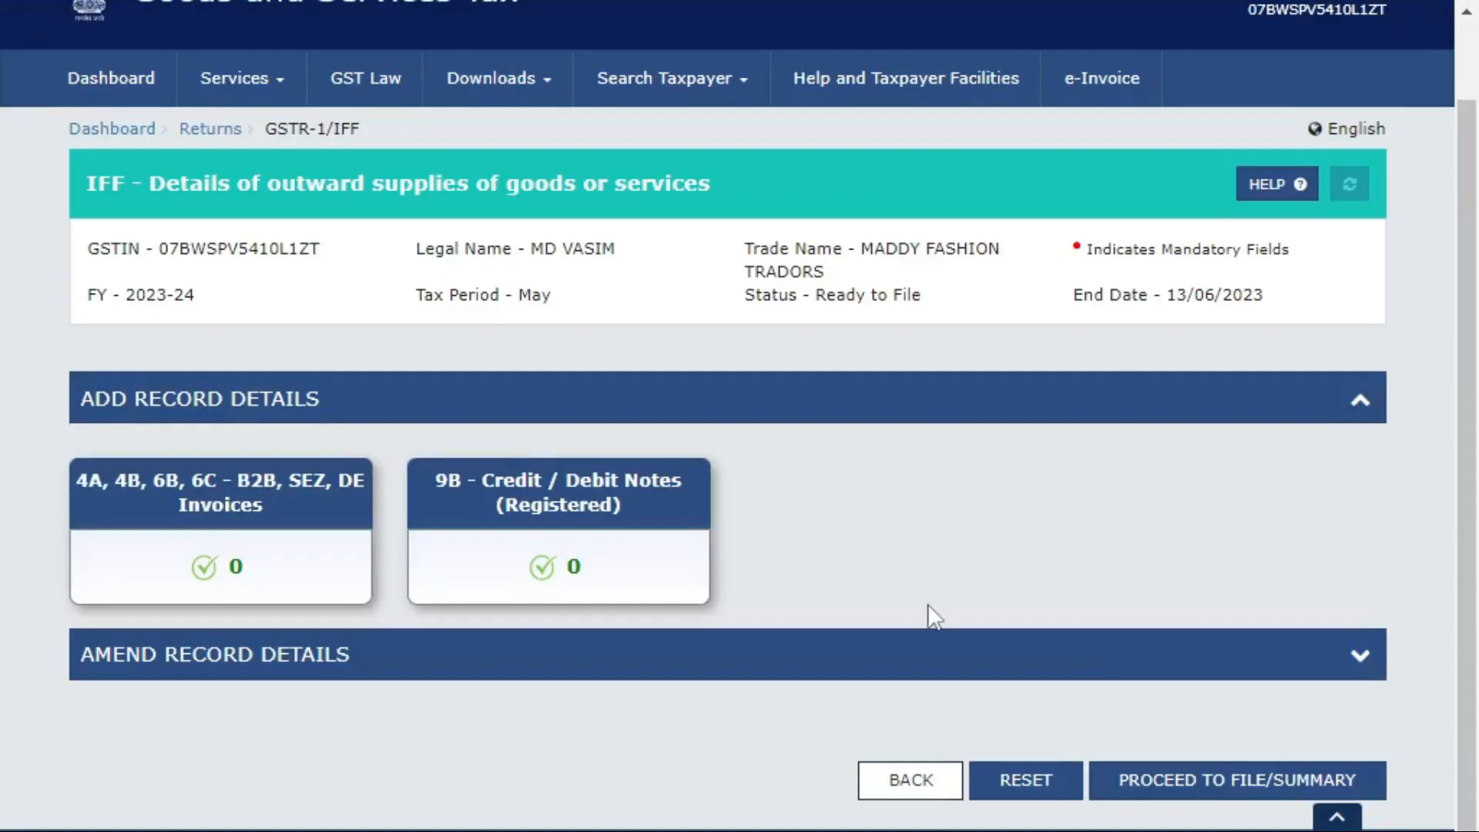
{"action": "left_click", "coordinate": [1284, 779]}
{"action": "scroll", "coordinate": [542, 478], "scroll_direction": "down", "scroll_amount": 15}
{"action": "left_click", "coordinate": [977, 774]}
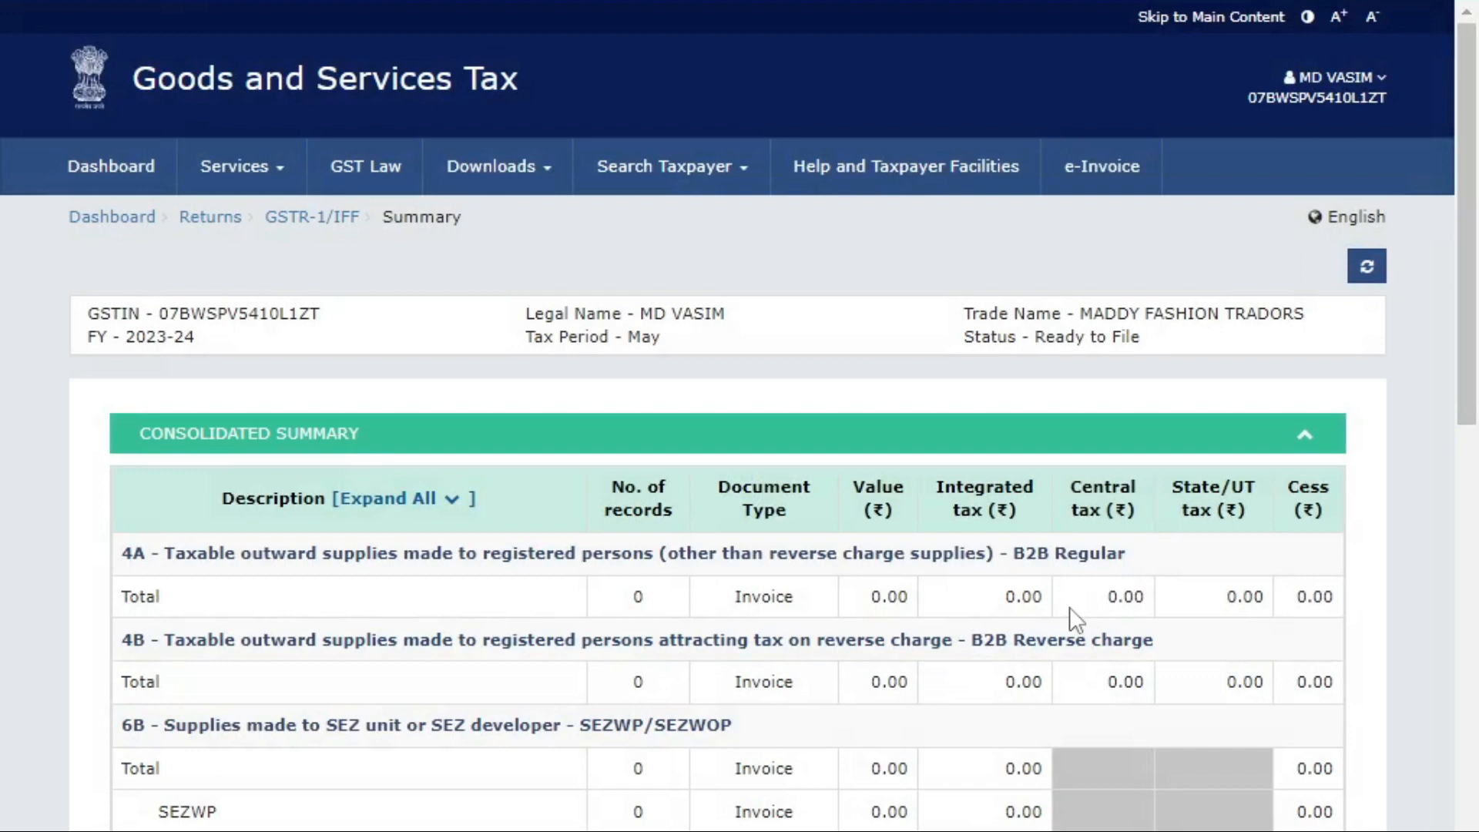
Highlight the 4A B2B Regular heading and its 0.00 value, integrated, central tax and cess figures.
{"action": "scroll", "coordinate": [980, 706], "scroll_direction": "down", "scroll_amount": 15}
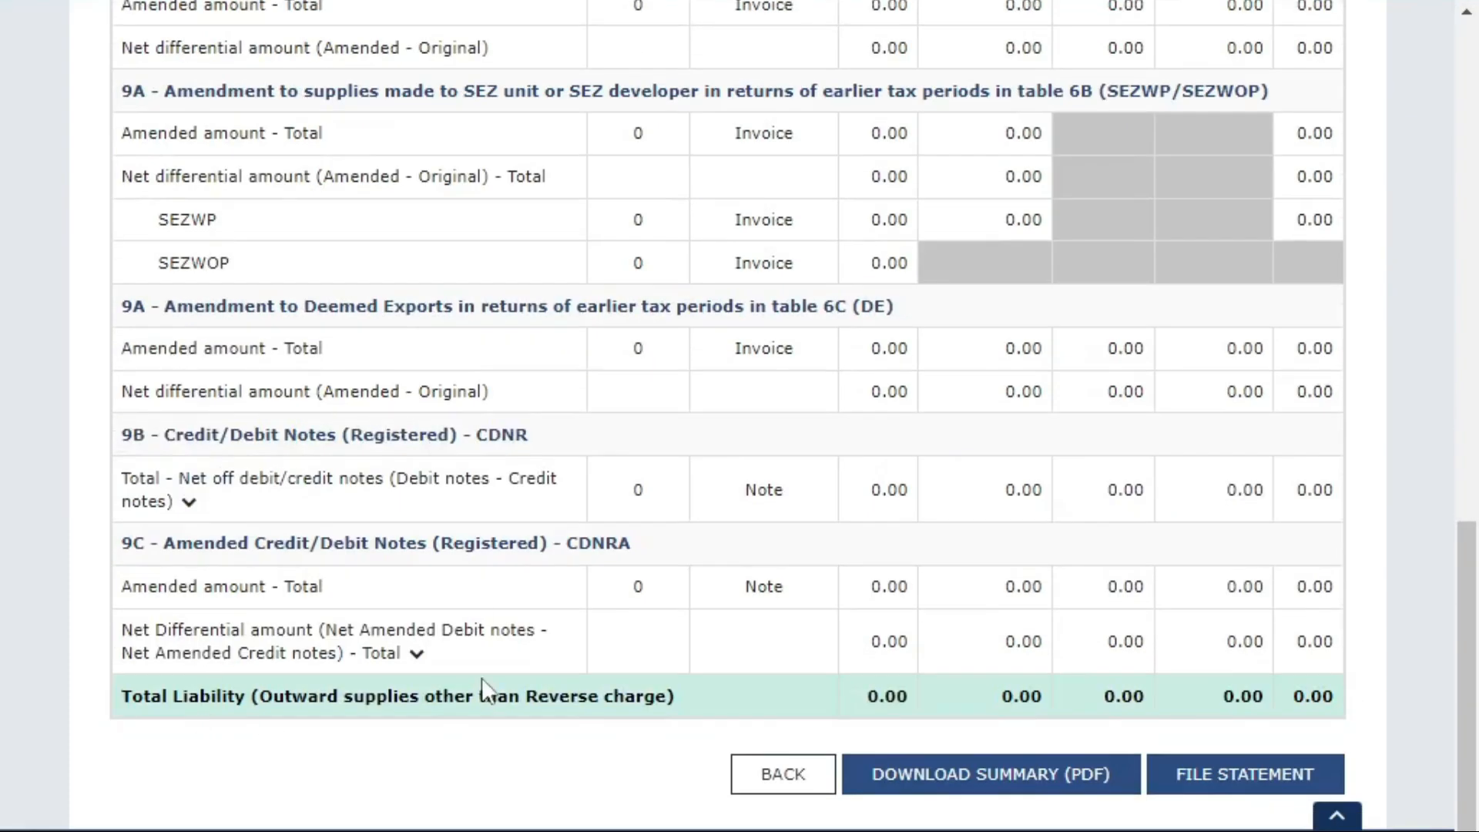
{"action": "scroll", "coordinate": [482, 685], "scroll_direction": "up", "scroll_amount": 7}
{"action": "scroll", "coordinate": [508, 579], "scroll_direction": "up", "scroll_amount": 8}
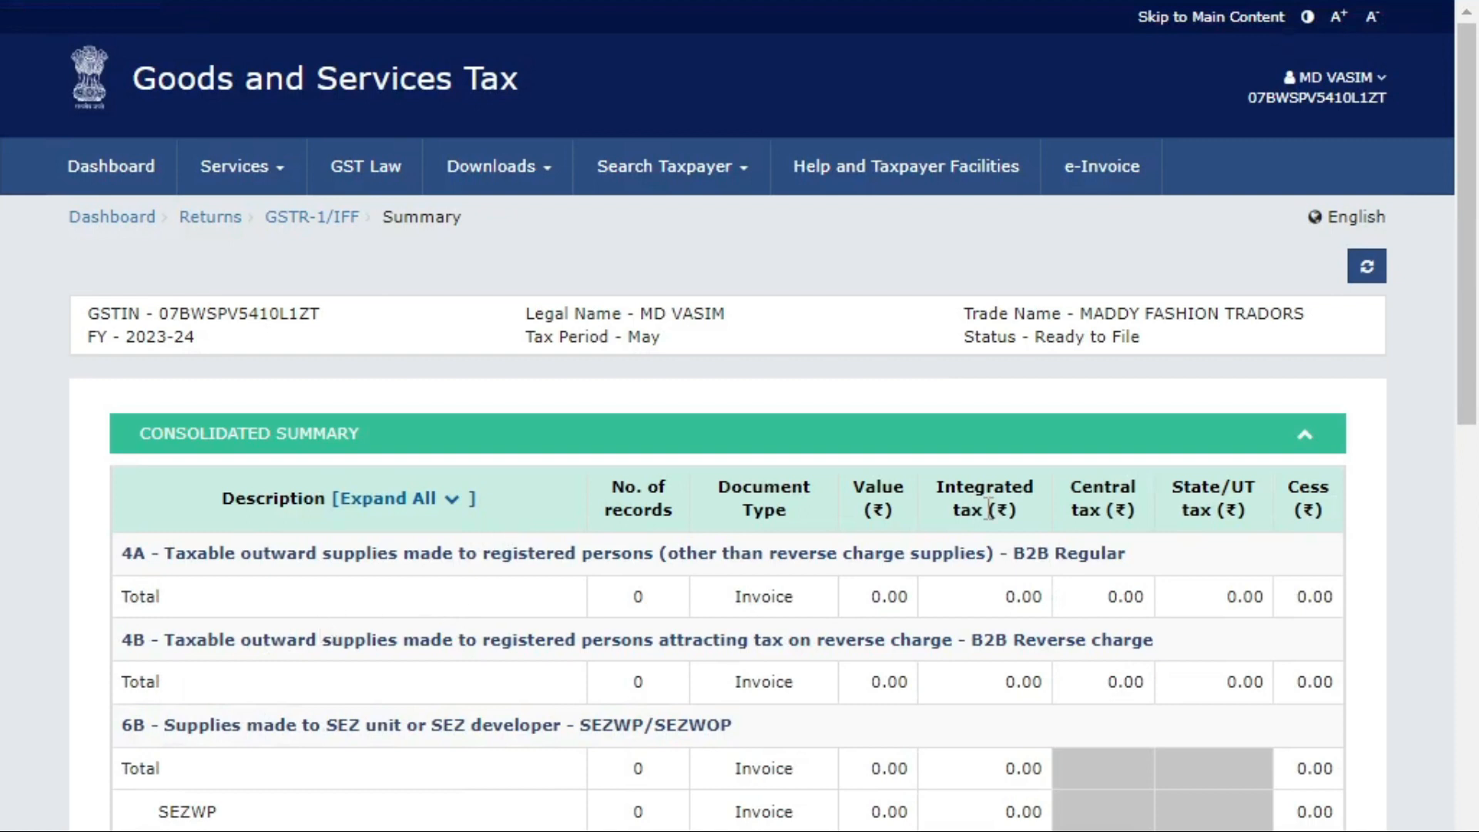
{"action": "scroll", "coordinate": [322, 627], "scroll_direction": "down", "scroll_amount": 15}
{"action": "scroll", "coordinate": [381, 617], "scroll_direction": "up", "scroll_amount": 7}
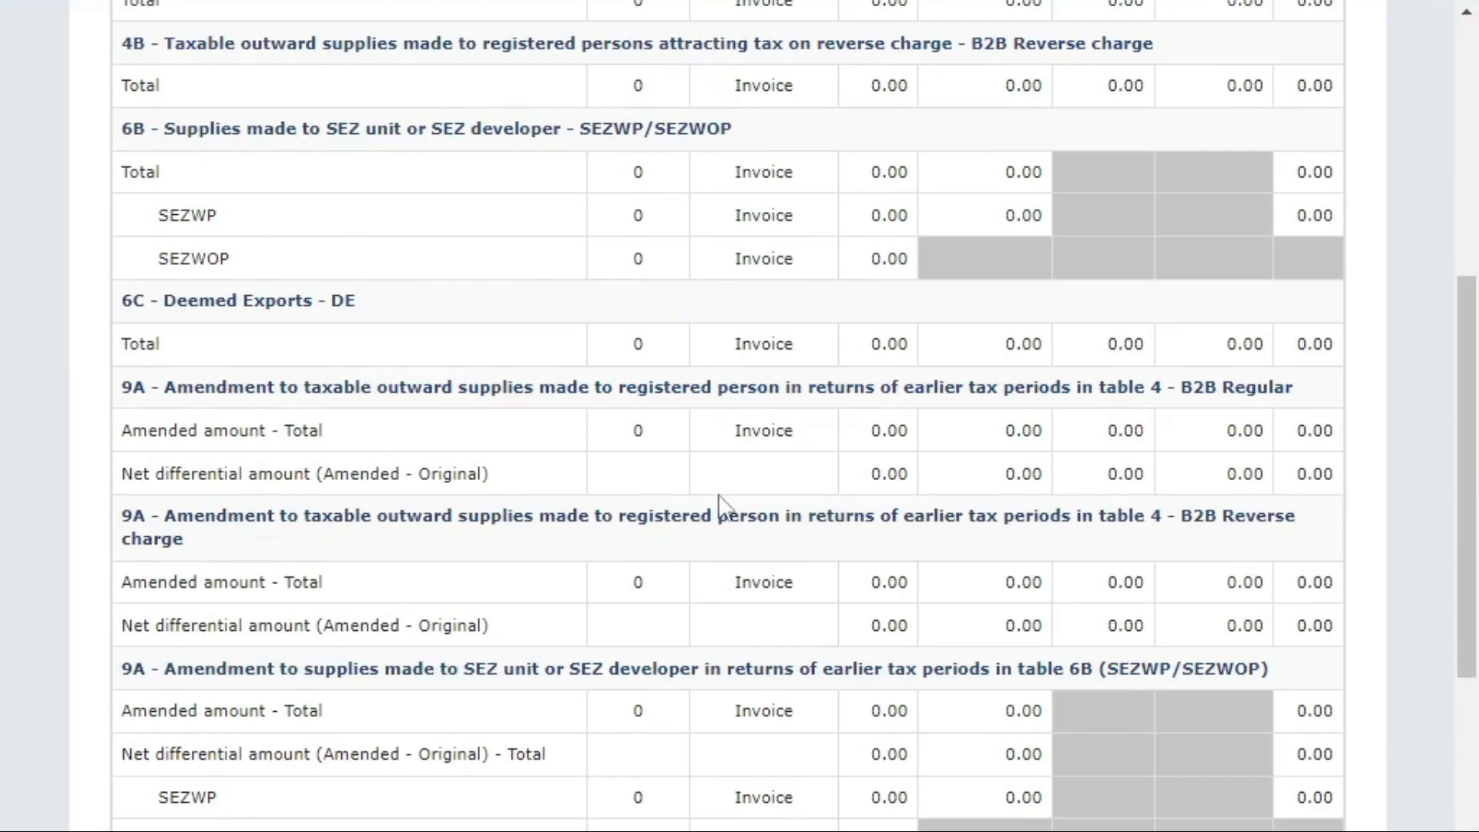
{"action": "scroll", "coordinate": [727, 493], "scroll_direction": "up", "scroll_amount": 8}
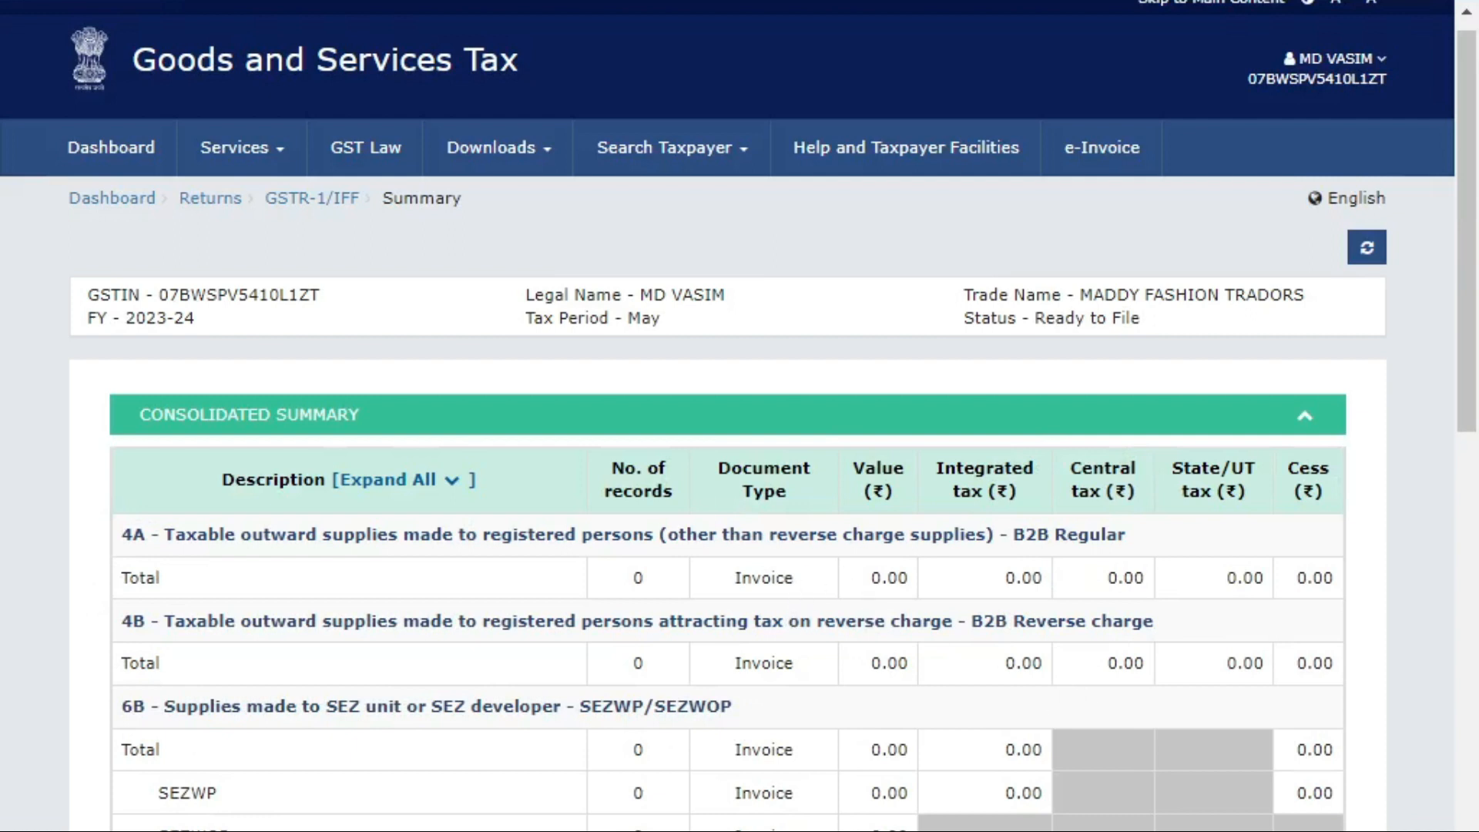
{"action": "mouse_move", "coordinate": [712, 831]}
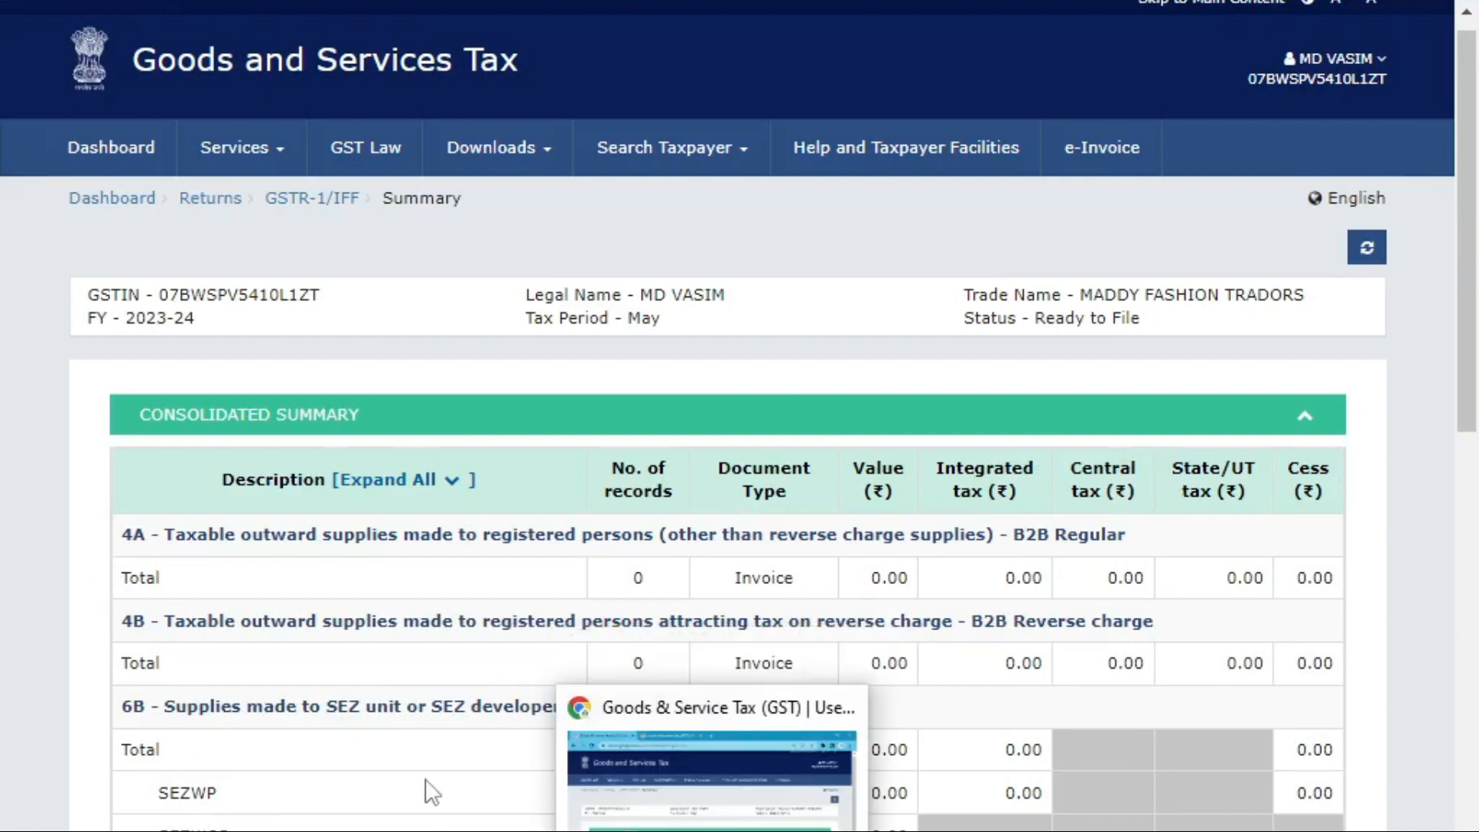
{"action": "left_click_drag", "start_coordinate": [177, 525], "coordinate": [625, 548]}
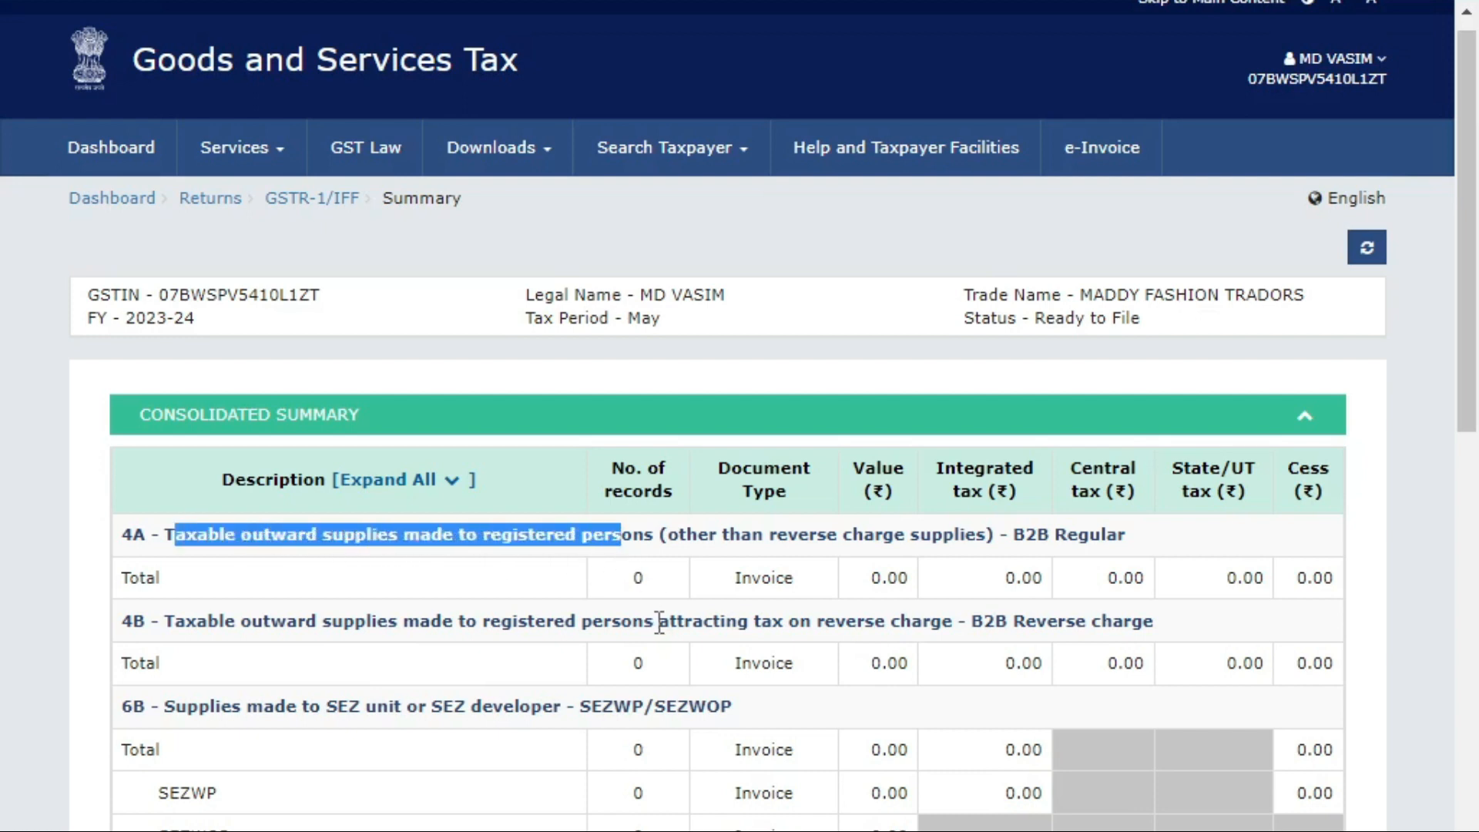
{"action": "double_click", "coordinate": [886, 579]}
{"action": "double_click", "coordinate": [1019, 572]}
{"action": "double_click", "coordinate": [883, 578]}
{"action": "double_click", "coordinate": [1026, 576]}
{"action": "double_click", "coordinate": [1125, 578]}
{"action": "double_click", "coordinate": [1312, 582]}
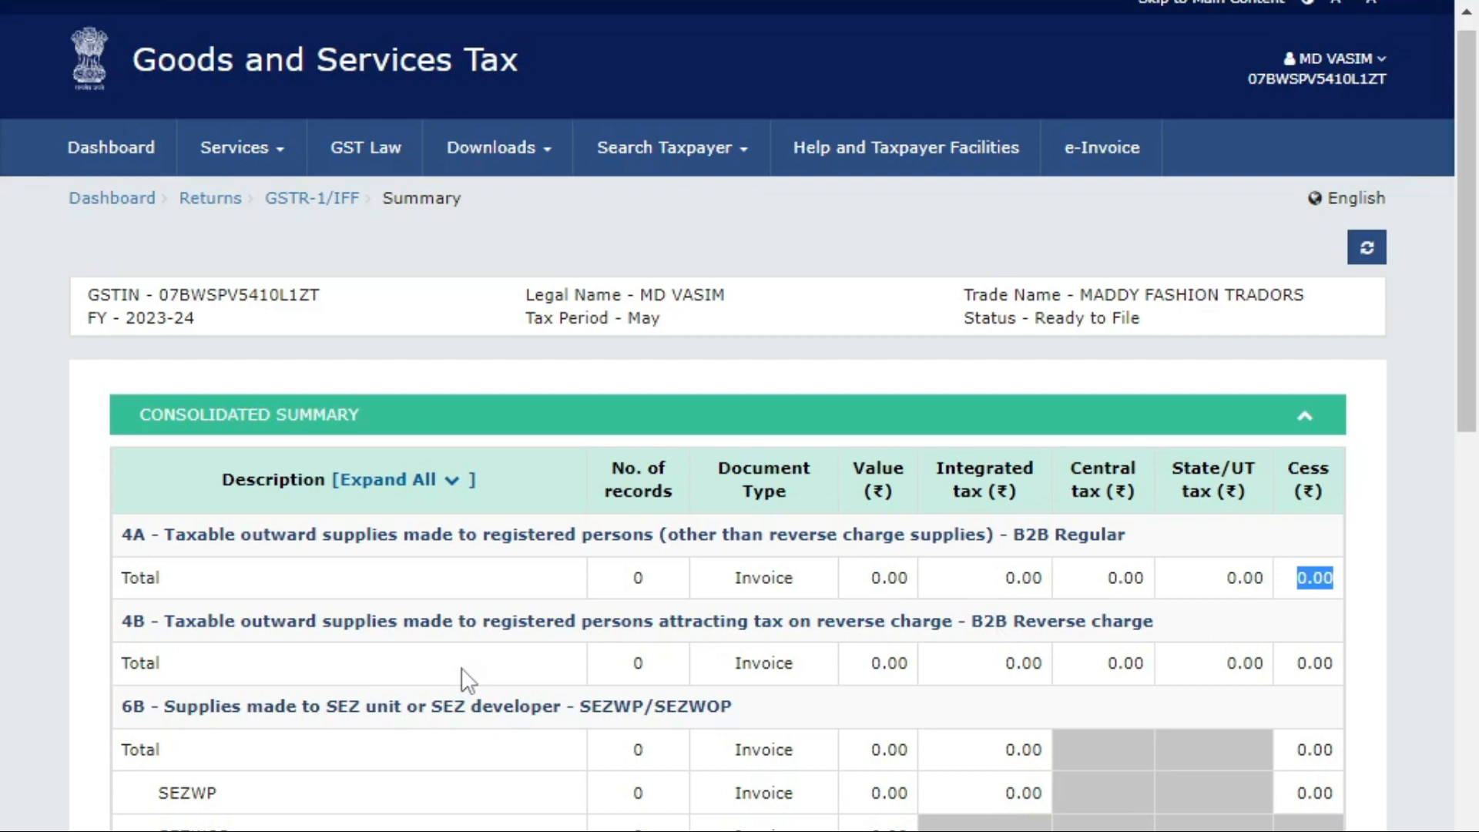
Expand the 9B credit/debit notes total to show its four zero-value rows.
{"action": "scroll", "coordinate": [707, 594], "scroll_direction": "down", "scroll_amount": 15}
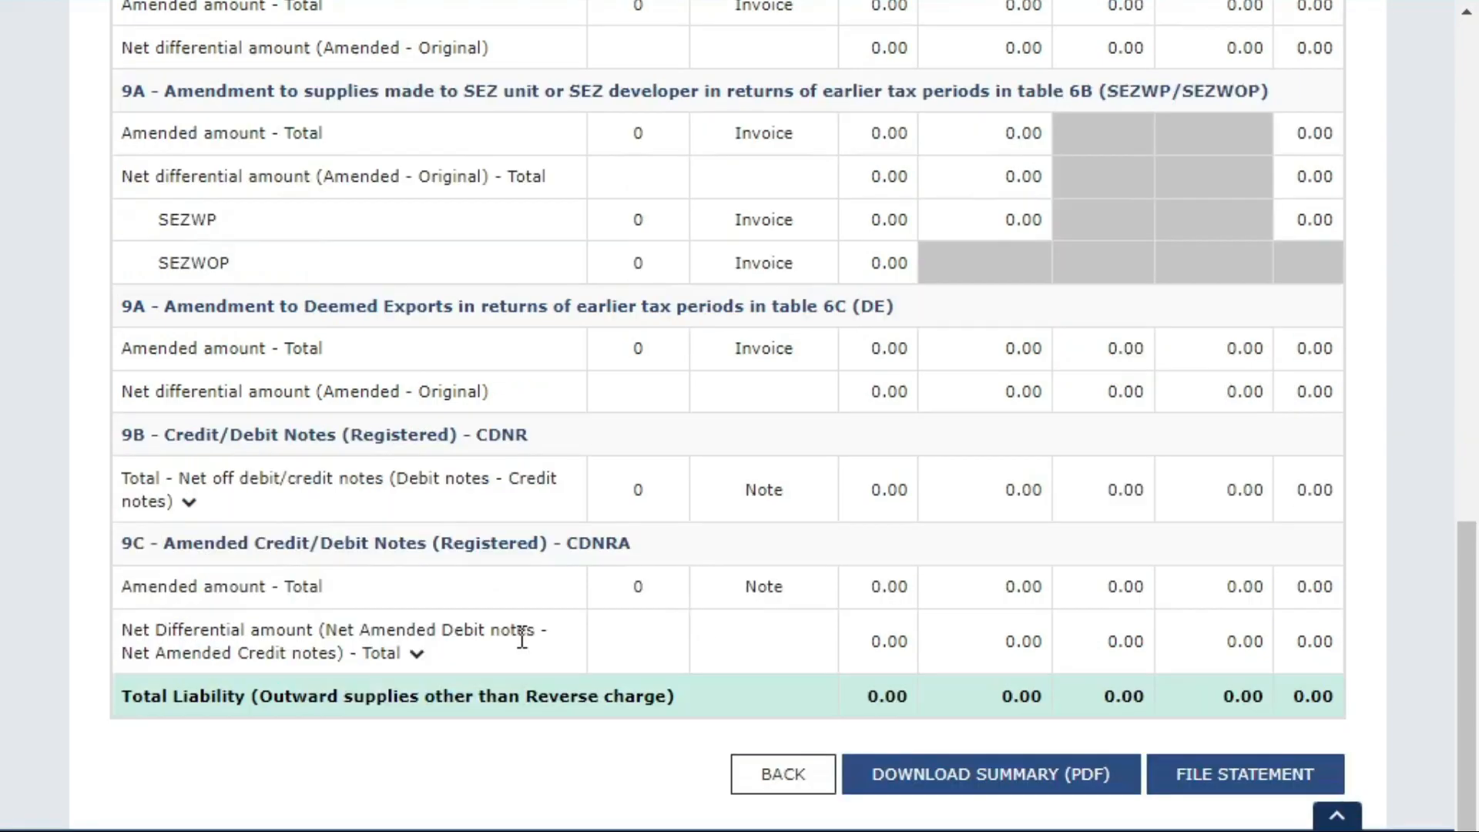
{"action": "scroll", "coordinate": [231, 501], "scroll_direction": "up", "scroll_amount": 4}
{"action": "scroll", "coordinate": [251, 716], "scroll_direction": "down", "scroll_amount": 2}
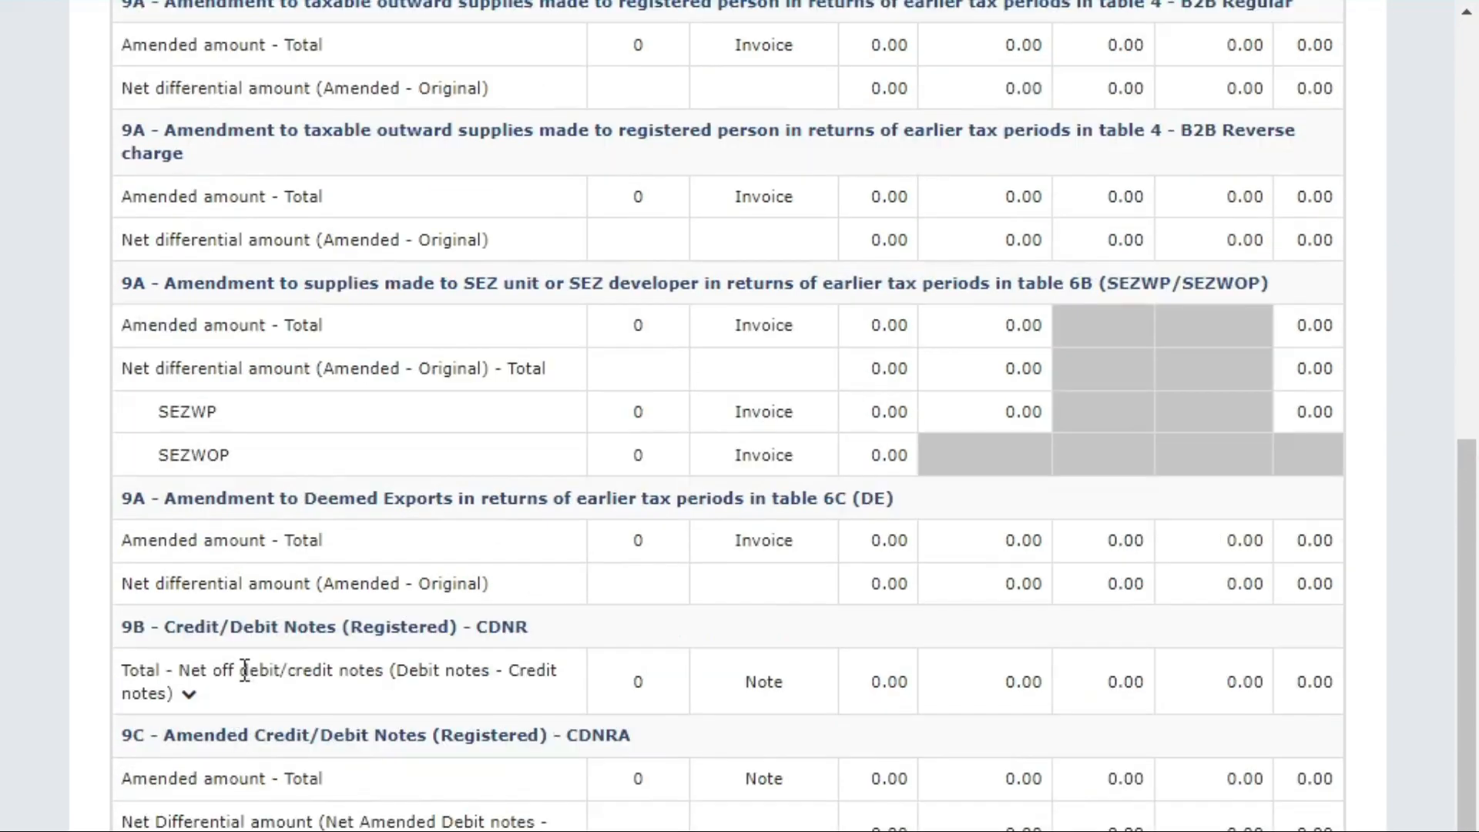
{"action": "scroll", "coordinate": [247, 617], "scroll_direction": "up", "scroll_amount": 2}
{"action": "scroll", "coordinate": [200, 678], "scroll_direction": "down", "scroll_amount": 2}
{"action": "left_click_drag", "start_coordinate": [175, 627], "coordinate": [455, 630]}
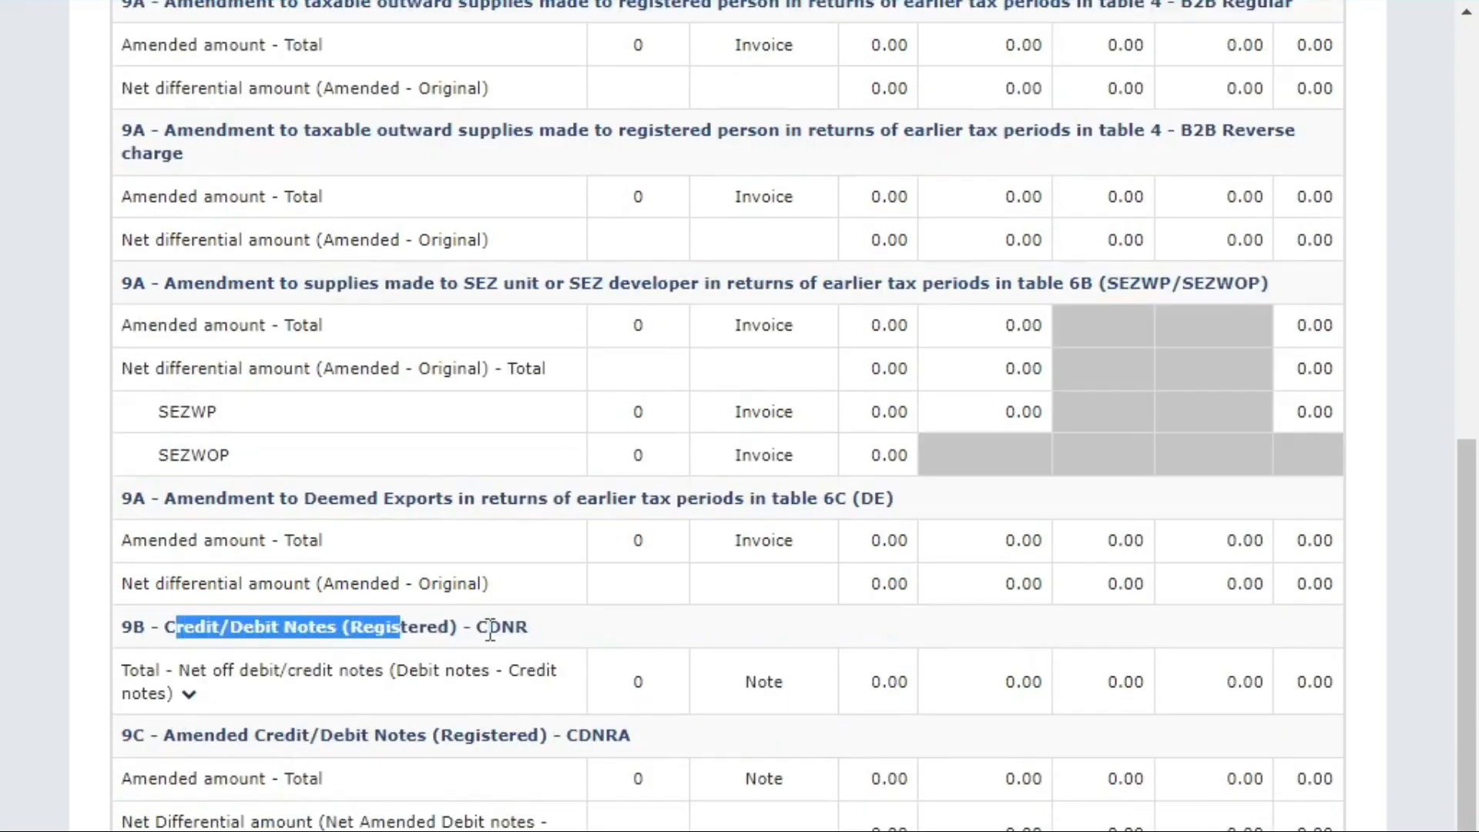
{"action": "left_click", "coordinate": [189, 696]}
{"action": "scroll", "coordinate": [428, 601], "scroll_direction": "down", "scroll_amount": 7}
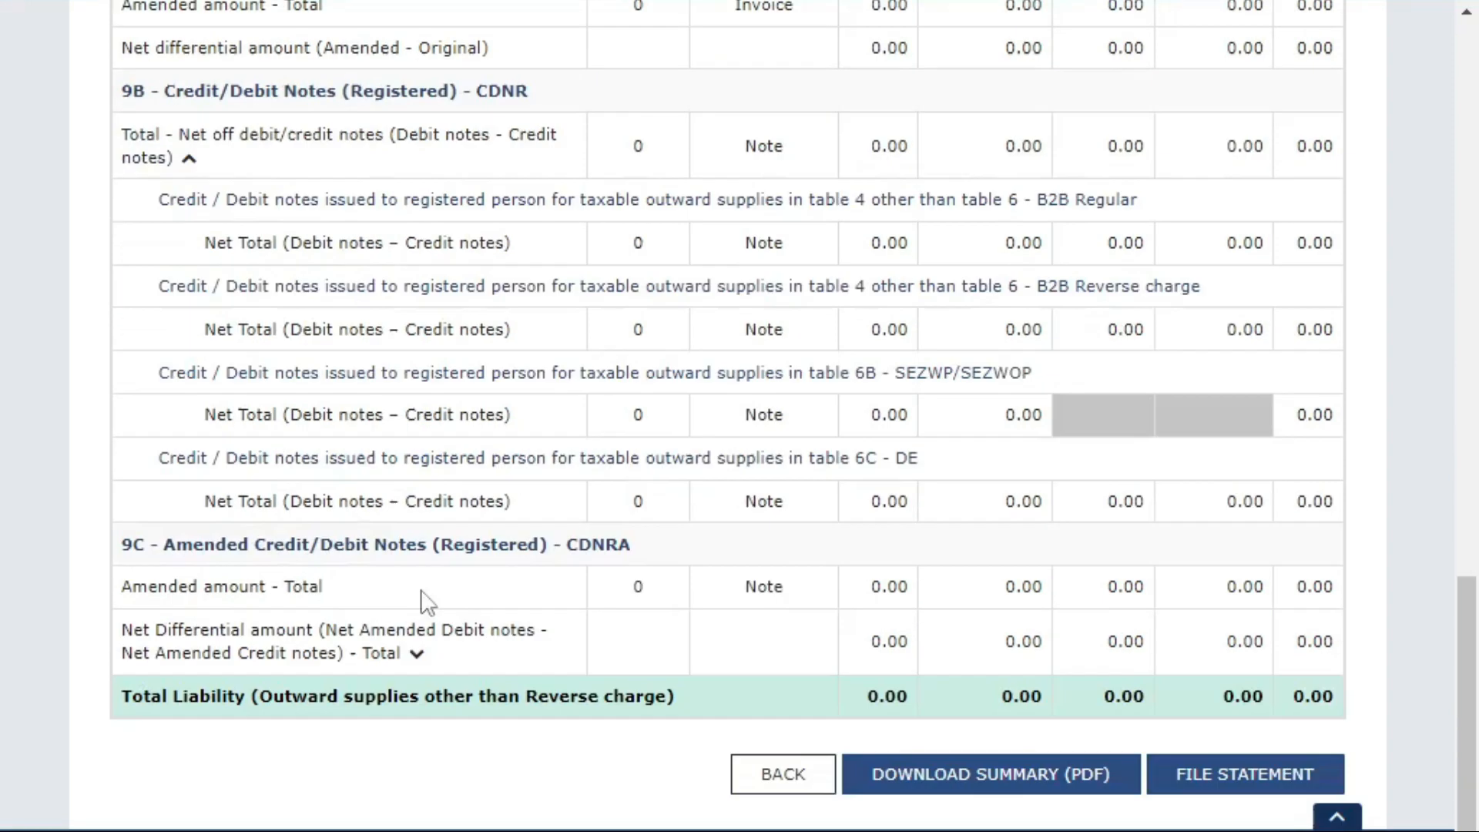
Download and review the draft May IFF summary PDF, then proceed to file the statement.
{"action": "left_click", "coordinate": [936, 783]}
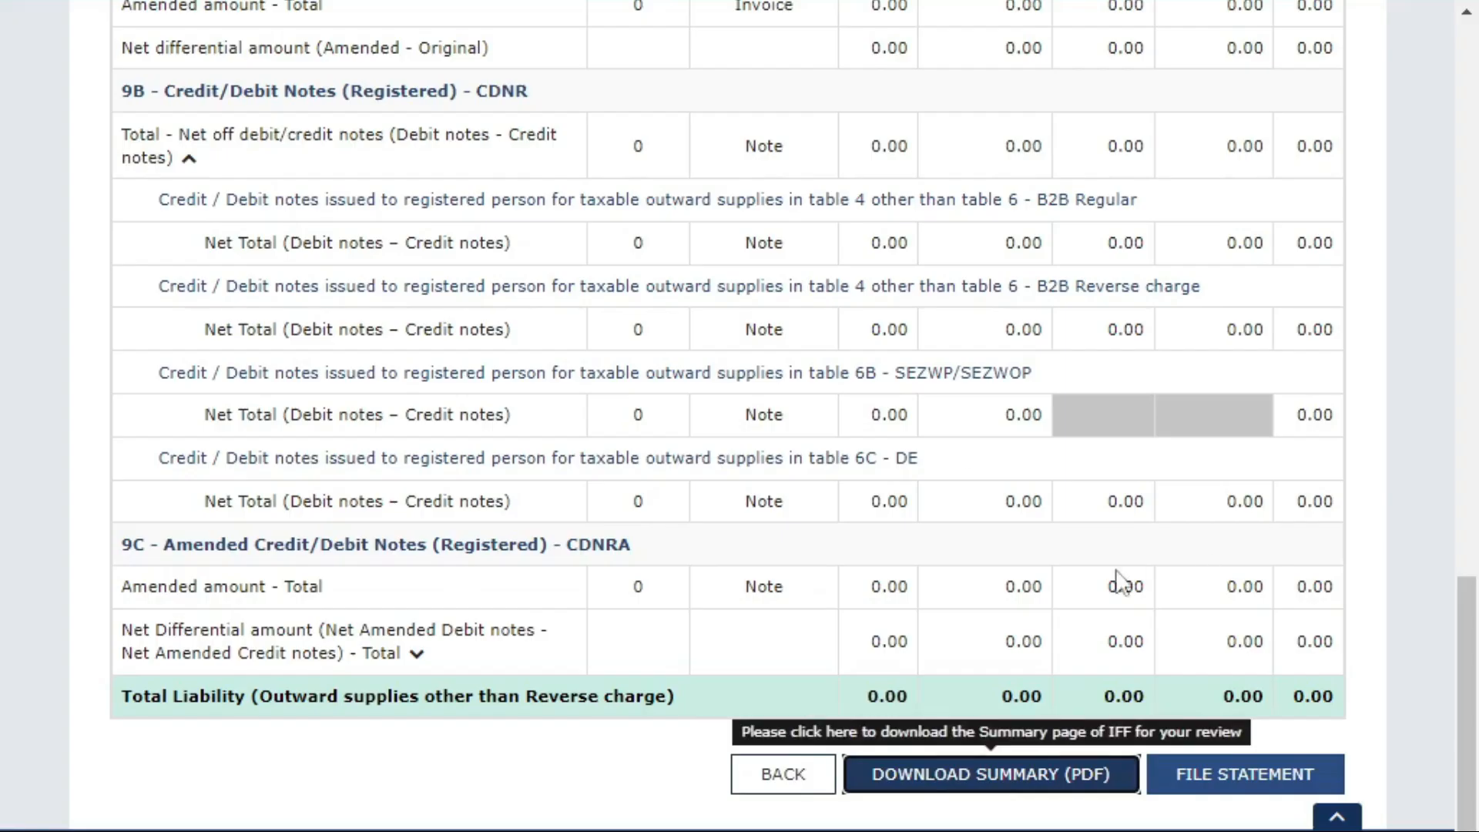
{"action": "scroll", "coordinate": [640, 393], "scroll_direction": "up", "scroll_amount": 15}
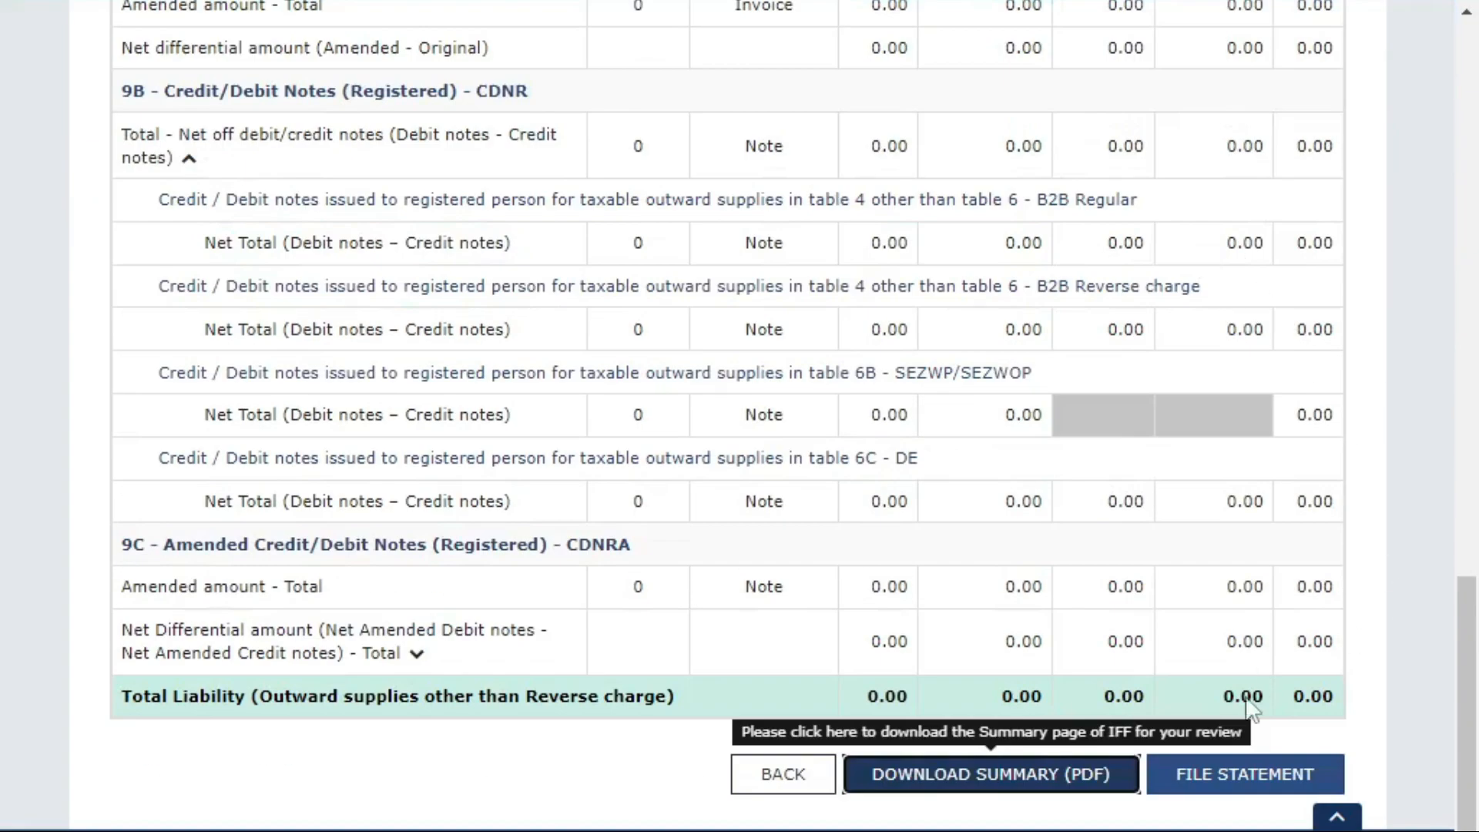
{"action": "left_click", "coordinate": [1239, 775]}
Accept the declaration, choose the authorised signatory, and file the IFF with EVC.
{"action": "left_click", "coordinate": [123, 506]}
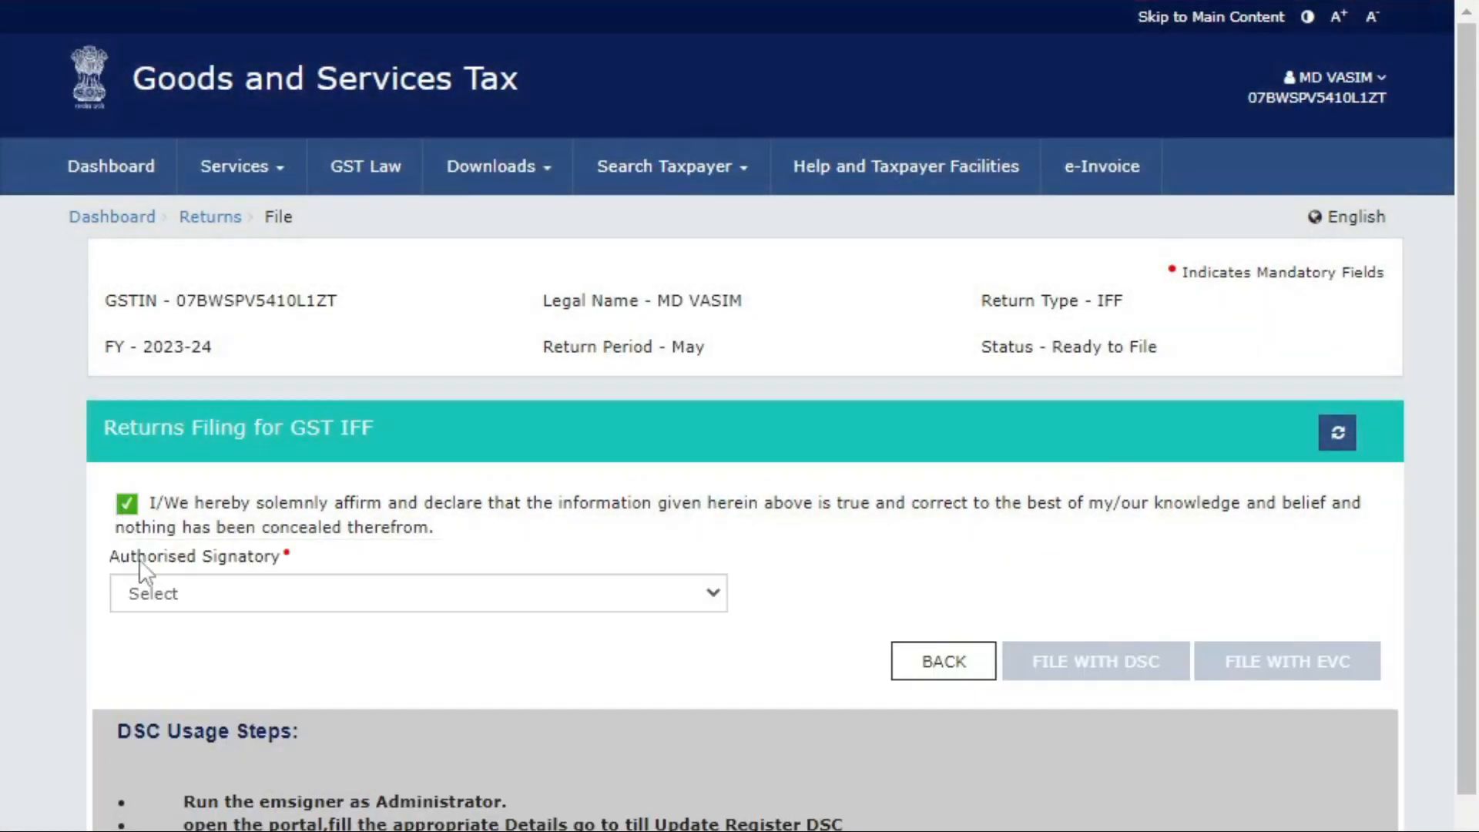
{"action": "left_click", "coordinate": [139, 591]}
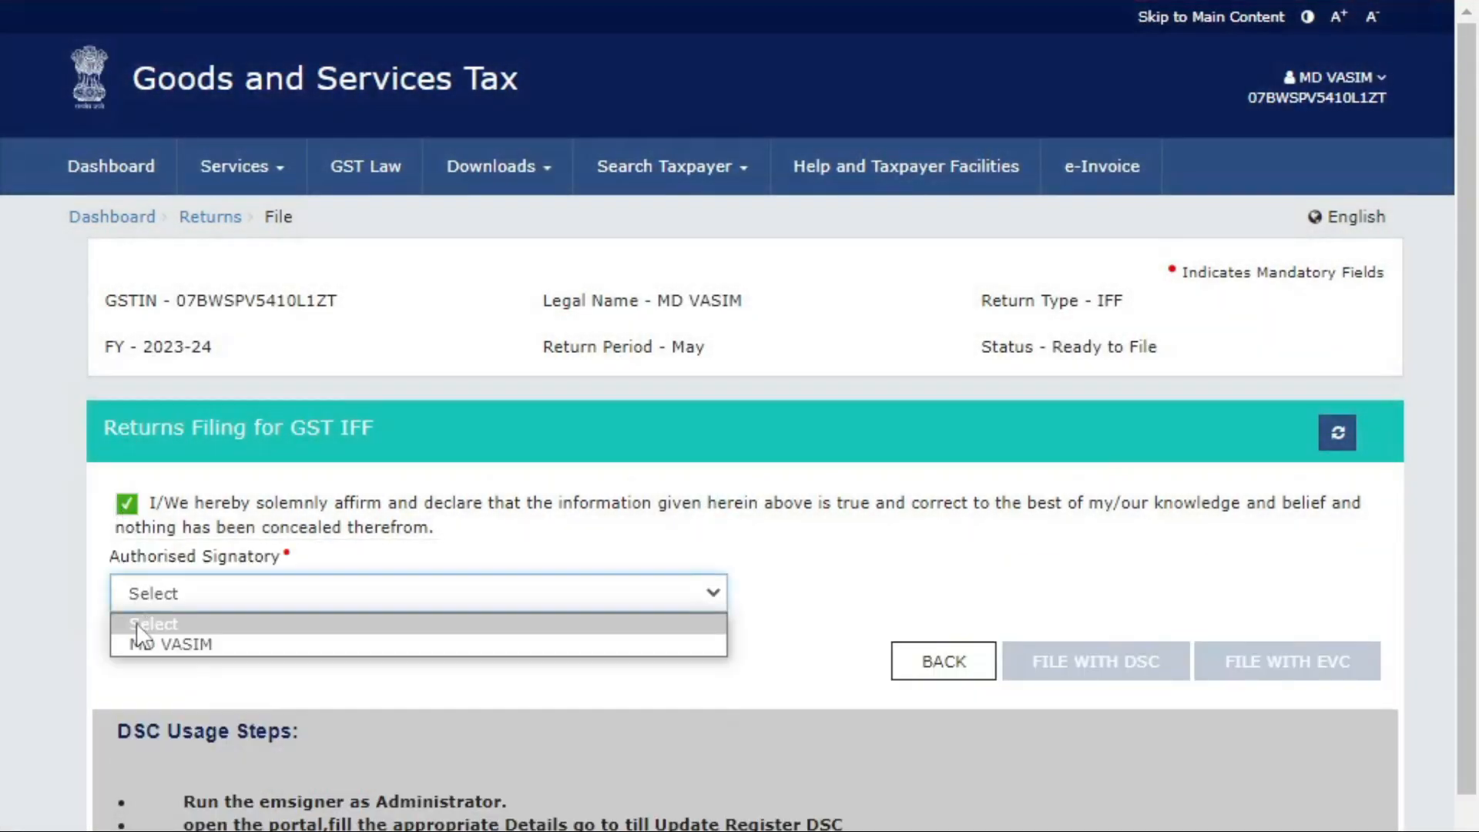
{"action": "left_click", "coordinate": [162, 644]}
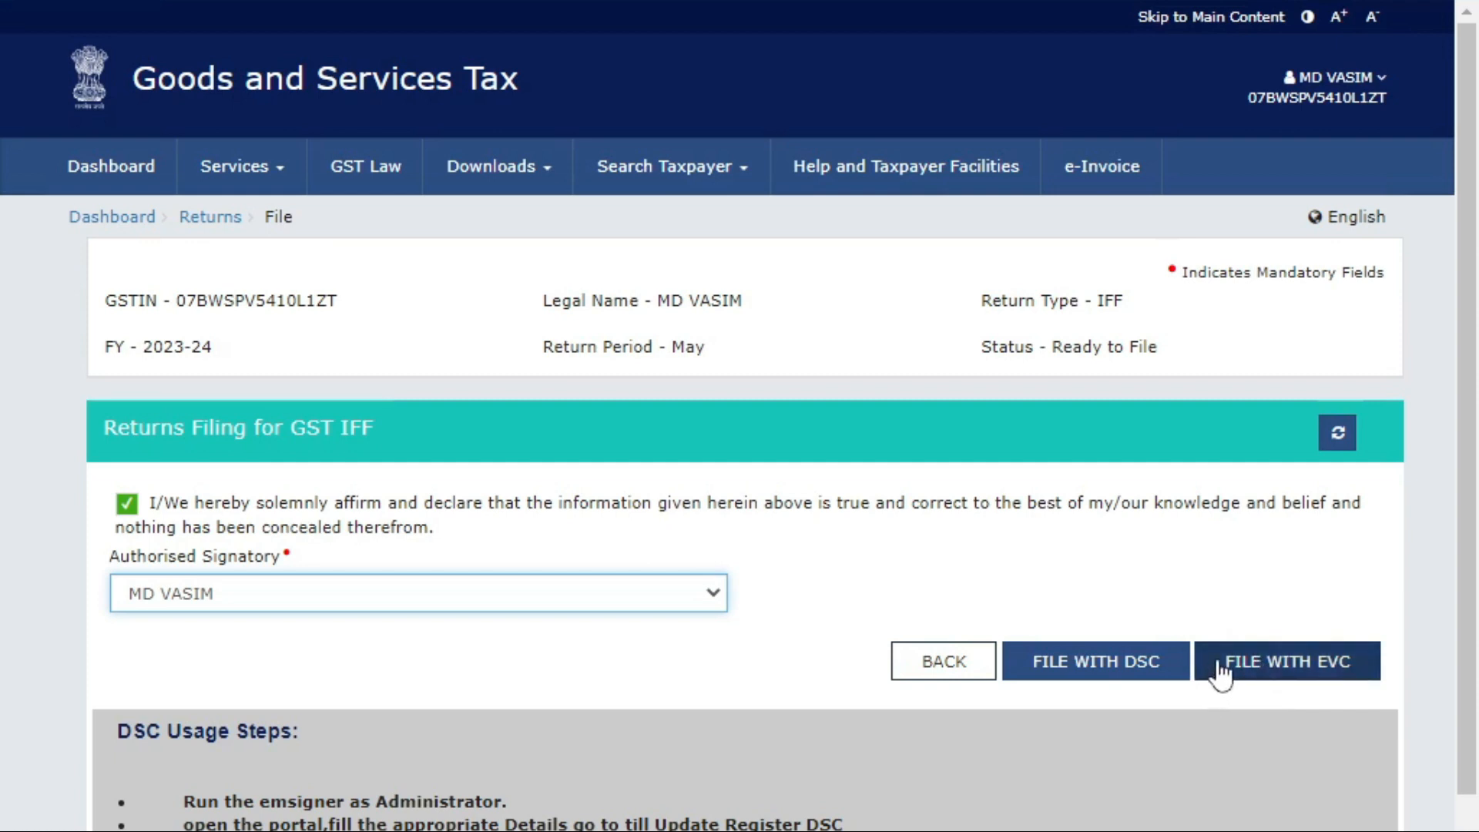
{"action": "left_click", "coordinate": [1319, 651]}
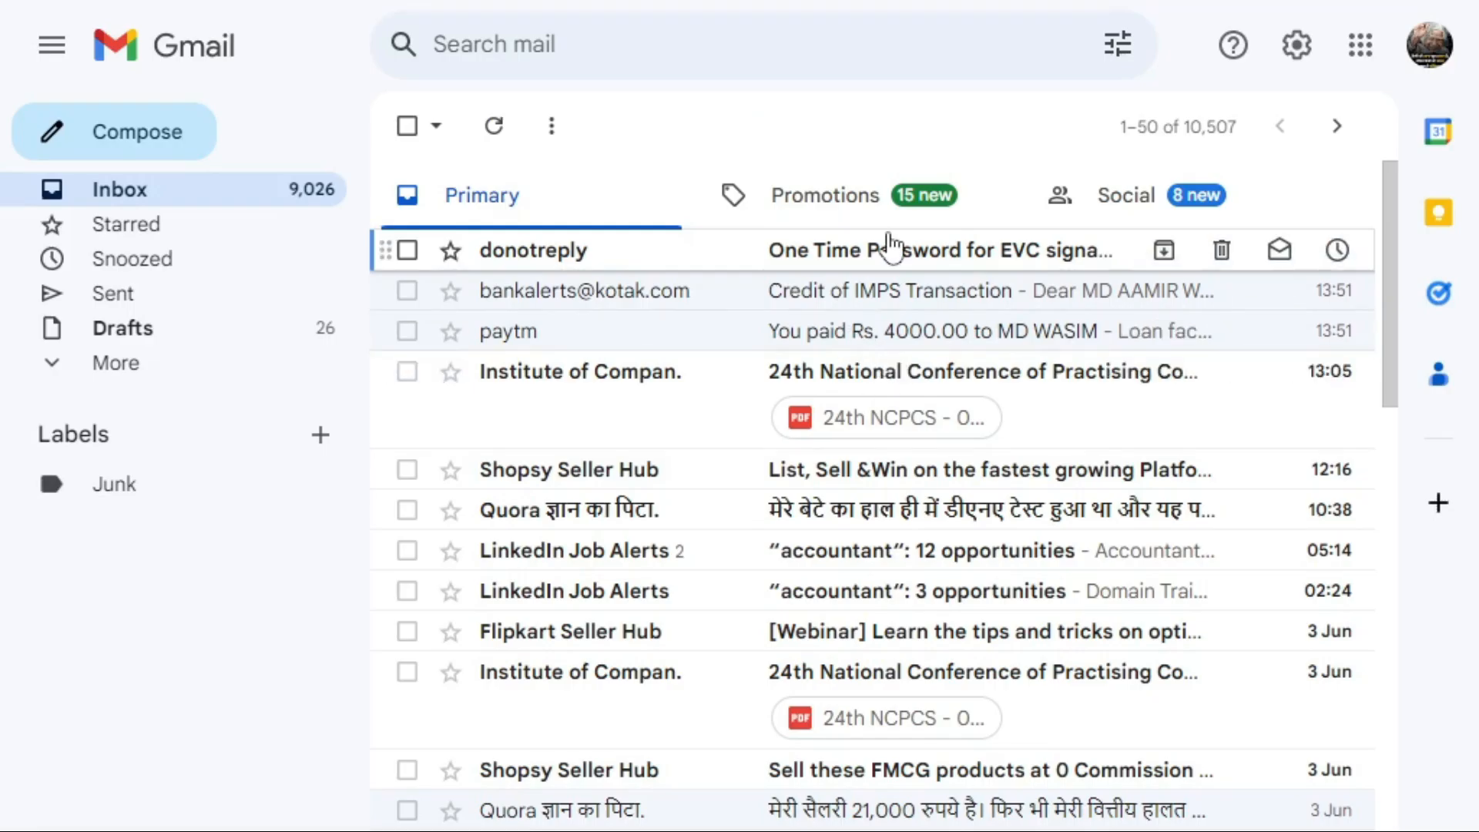
Copy the one-time code from the 'One Time Password for EVC signature' email and return to the GST Portal.
{"action": "left_click", "coordinate": [774, 265]}
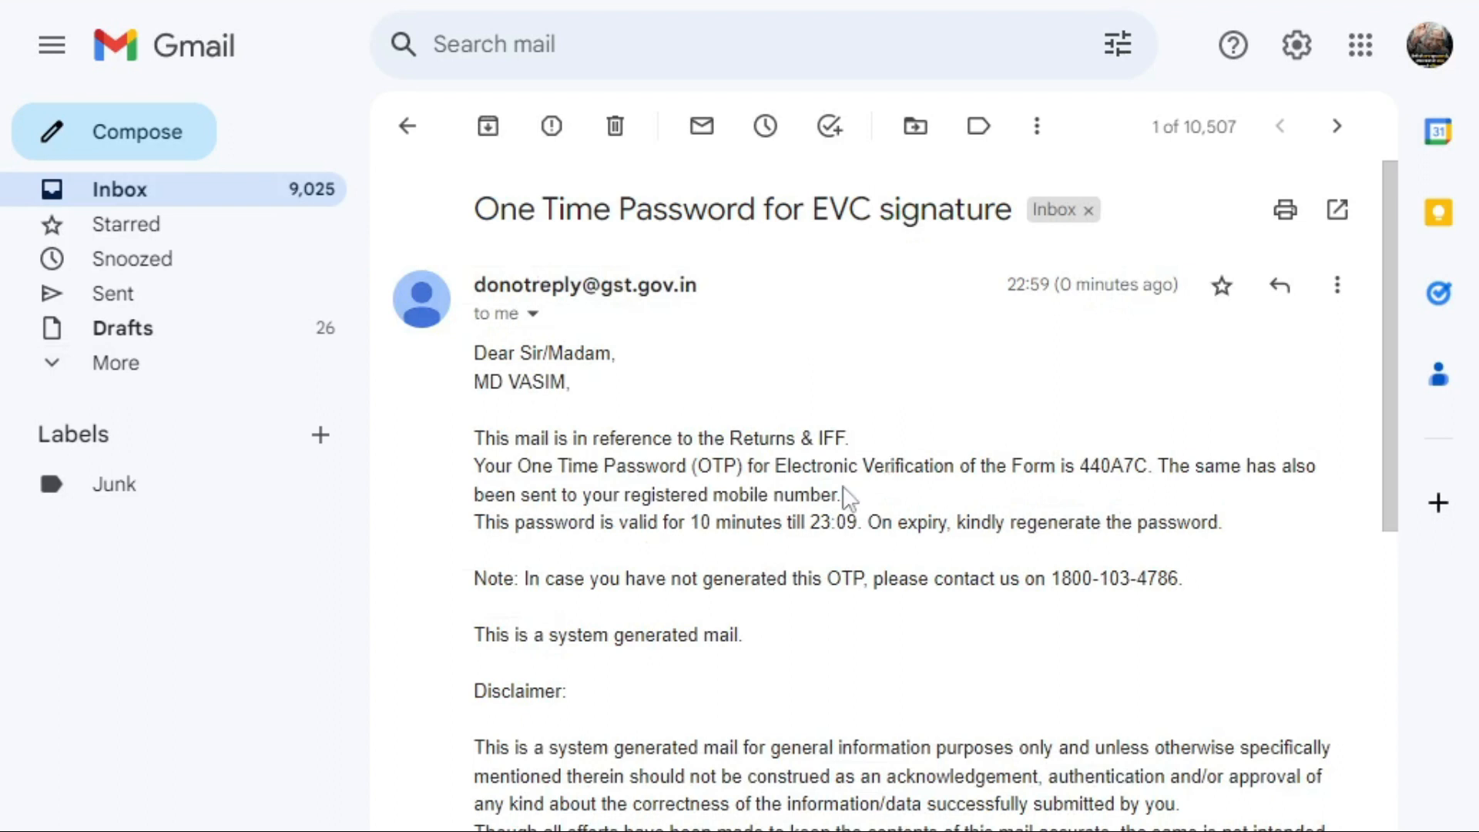
{"action": "double_click", "coordinate": [1121, 466]}
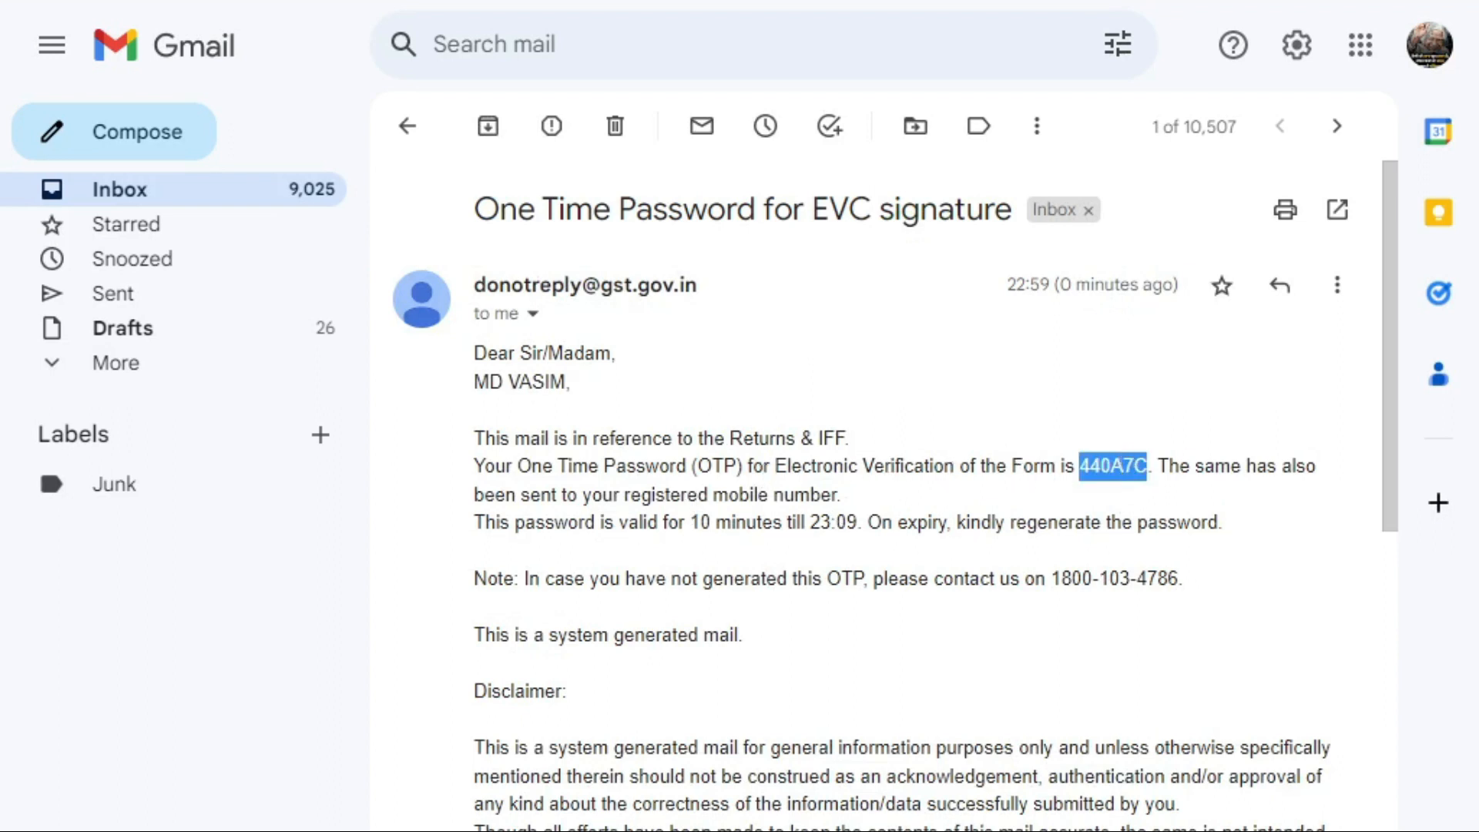
{"action": "key", "text": "alt+Tab"}
{"action": "key", "text": "alt+Tab"}
{"action": "key", "text": "alt+Tab"}
{"action": "key", "text": "Tab"}
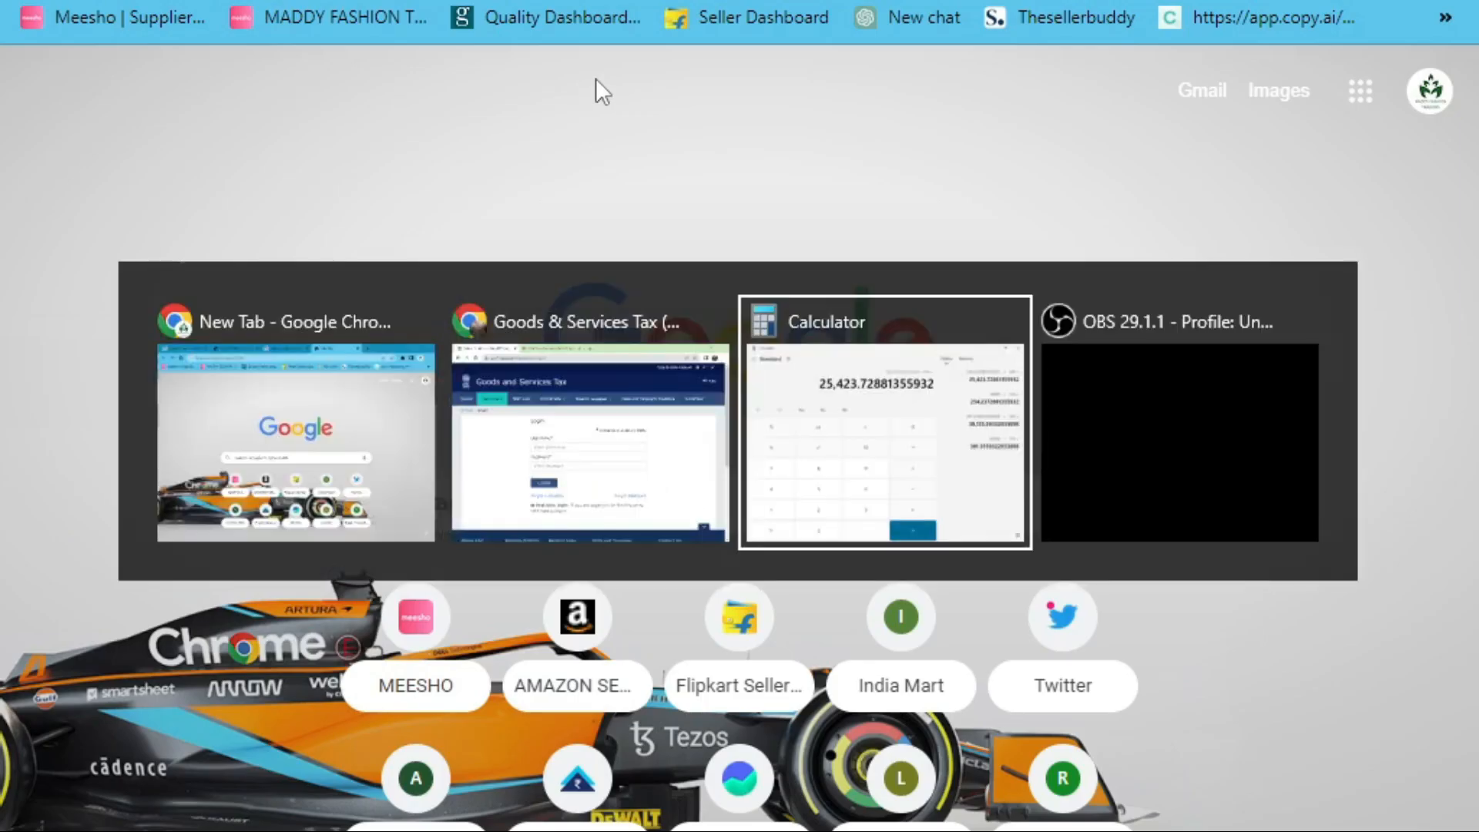
{"action": "key", "text": "alt+Tab"}
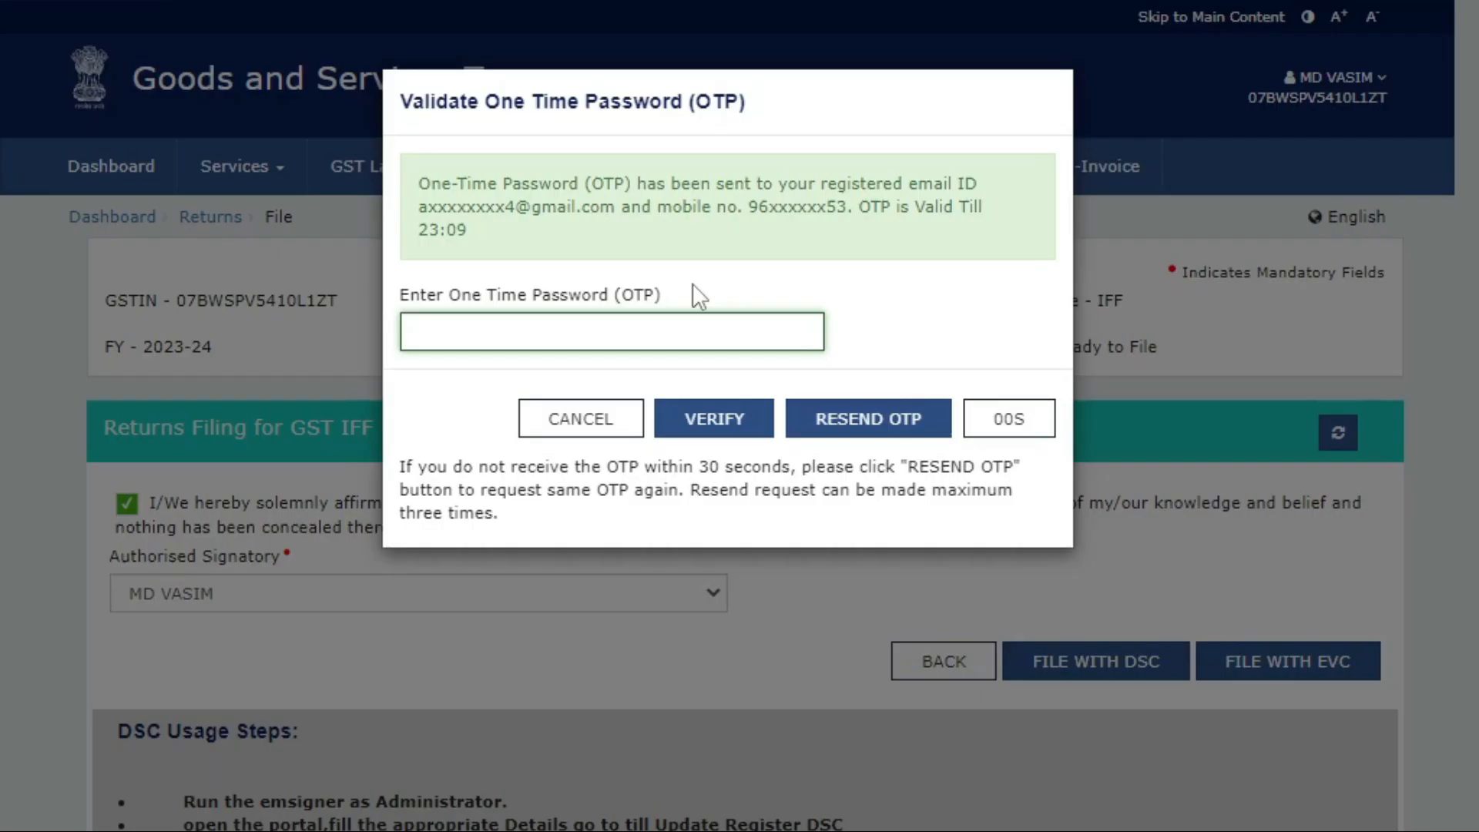
Paste the emailed OTP into the Enter OTP field and verify it to file the May IFF.
{"action": "key", "text": "ctrl+v"}
{"action": "left_click", "coordinate": [704, 418]}
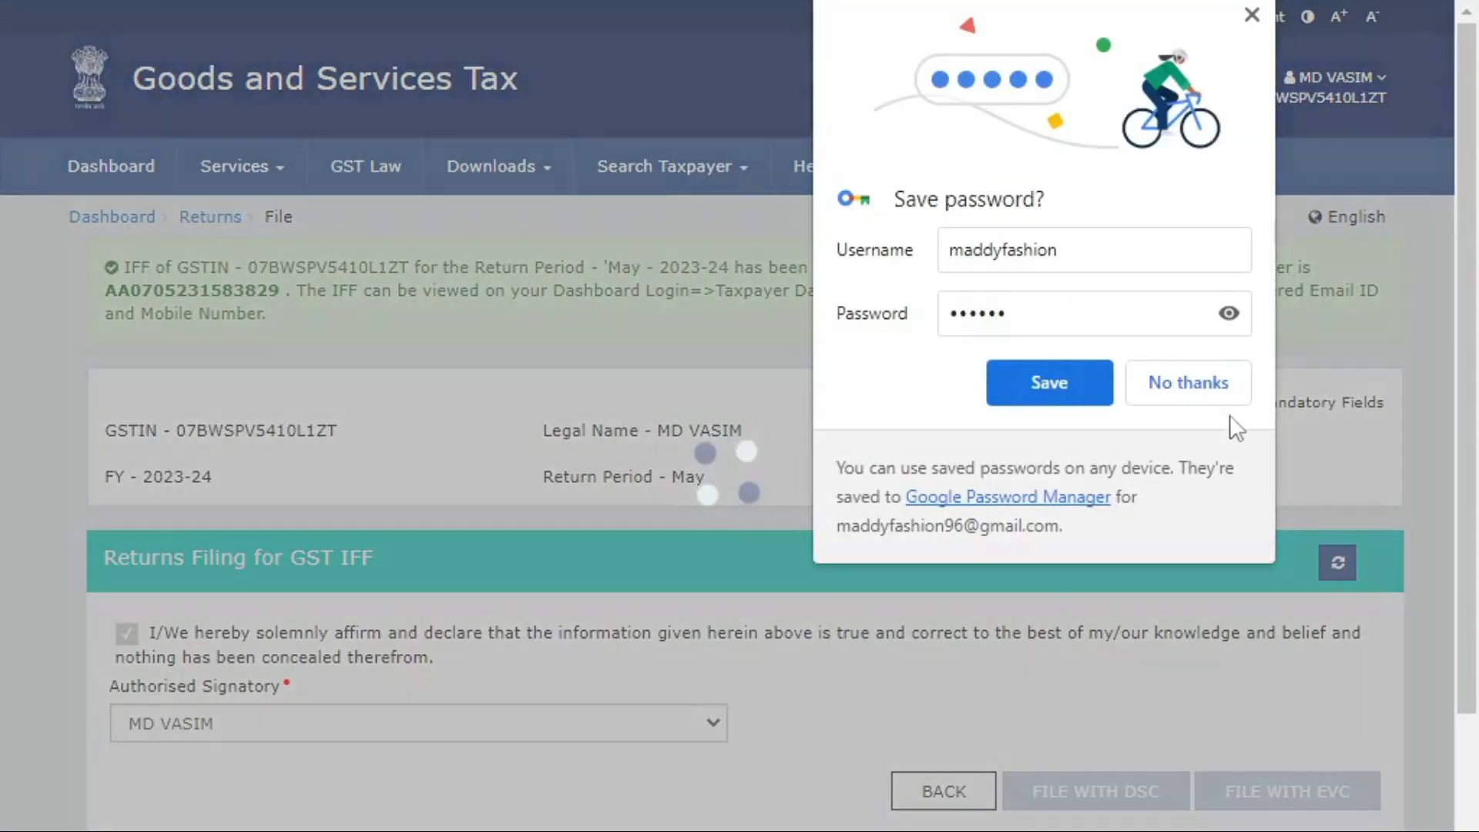
Decline Chrome's password save, then check the page shows IFF for May with status Filed.
{"action": "left_click", "coordinate": [1147, 388]}
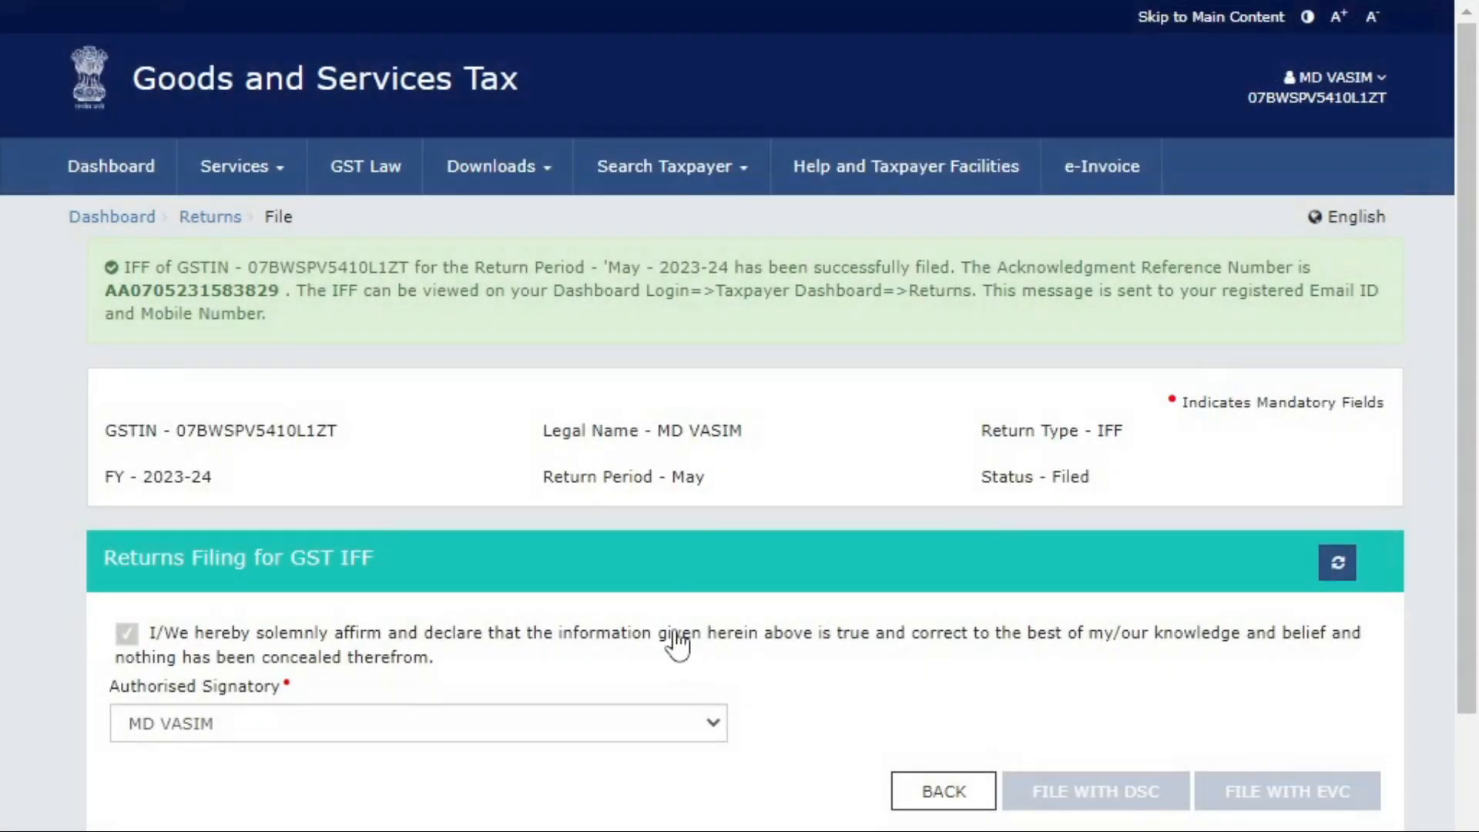
{"action": "scroll", "coordinate": [441, 781], "scroll_direction": "down", "scroll_amount": 3}
{"action": "scroll", "coordinate": [1148, 733], "scroll_direction": "up", "scroll_amount": 3}
{"action": "double_click", "coordinate": [688, 477]}
{"action": "double_click", "coordinate": [1074, 475]}
{"action": "double_click", "coordinate": [1107, 429]}
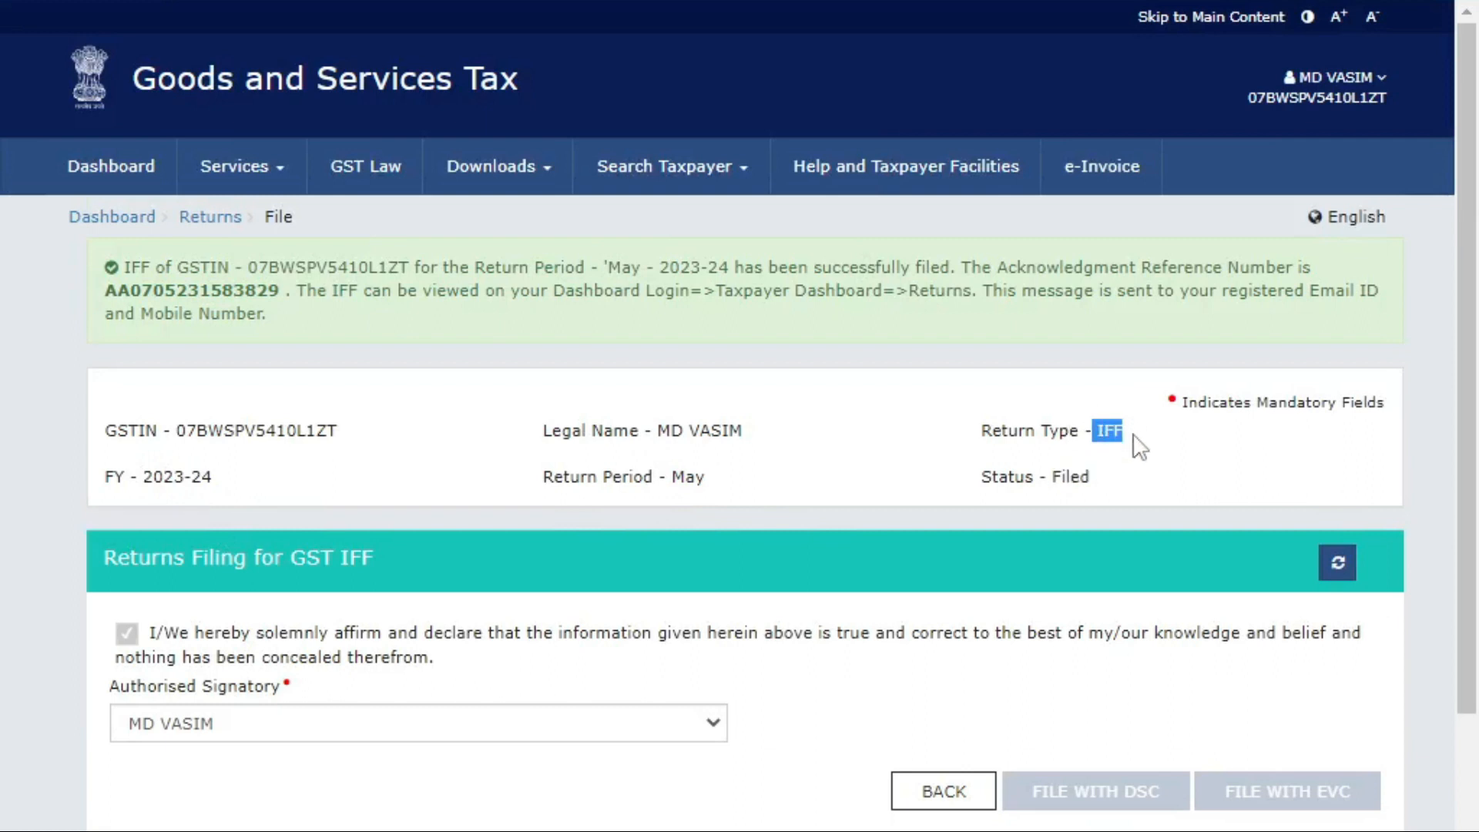